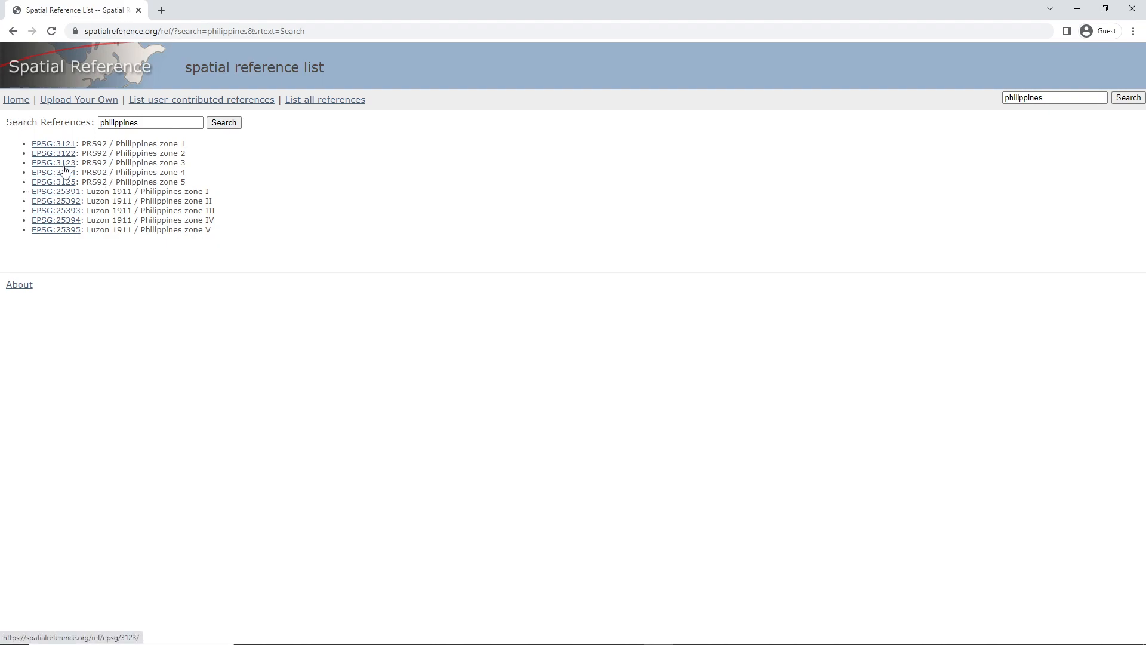
# Examine the PRS92 and Luzon 1911 Philippines zone entries in the reference list, highlighting each group of five in turn
pyautogui.moveTo(189, 182); pyautogui.dragTo(8, 144)
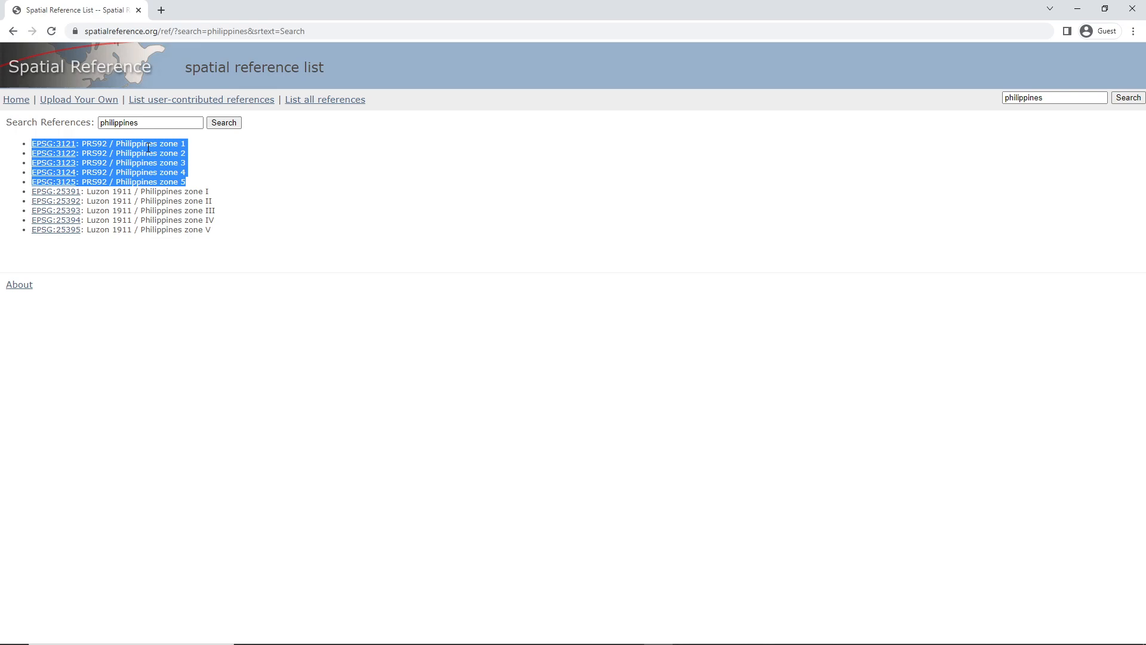
pyautogui.click(219, 231)
pyautogui.moveTo(219, 233); pyautogui.dragTo(26, 199)
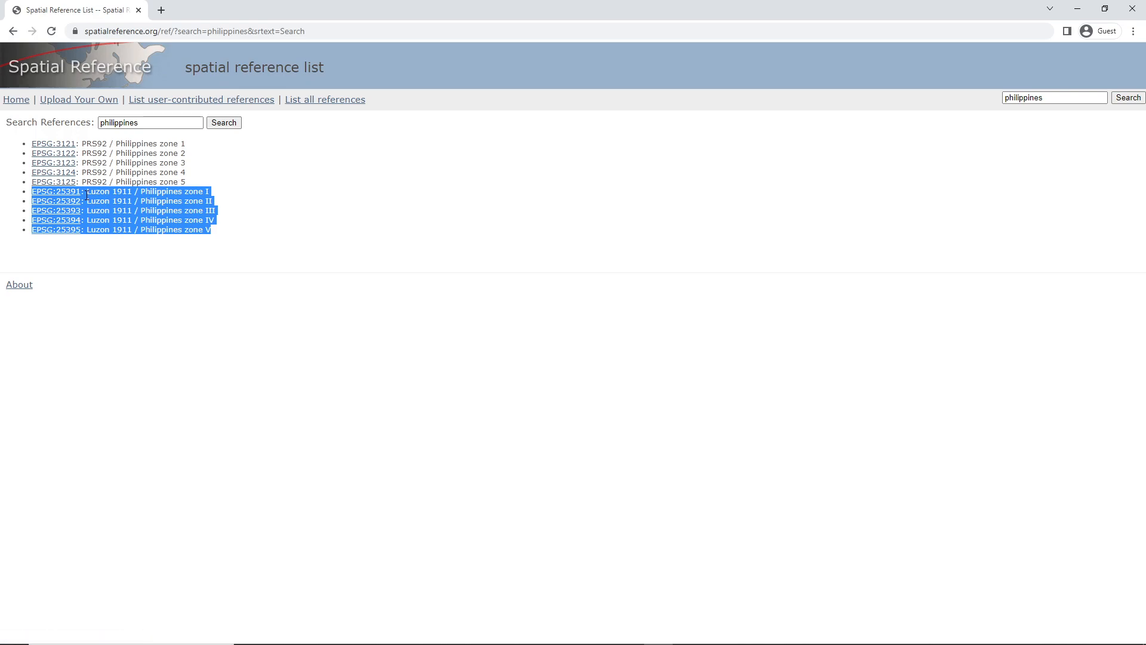
pyautogui.click(245, 201)
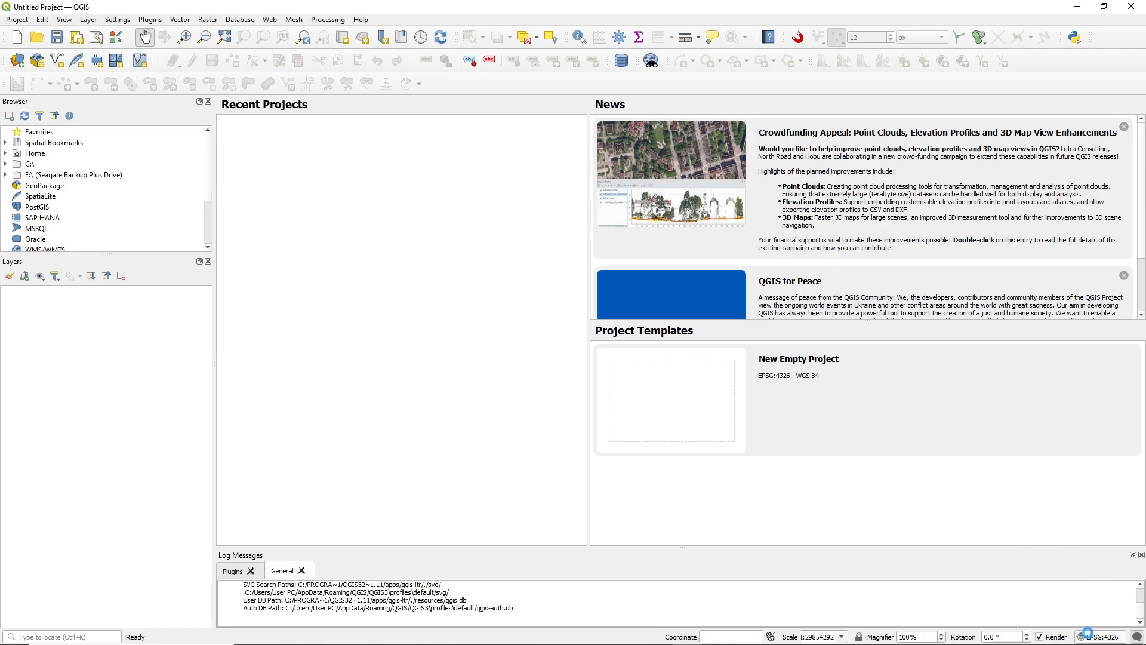
# In QGIS, open the project's coordinate reference system settings and filter the list for "philippines"
pyautogui.click(1091, 637)
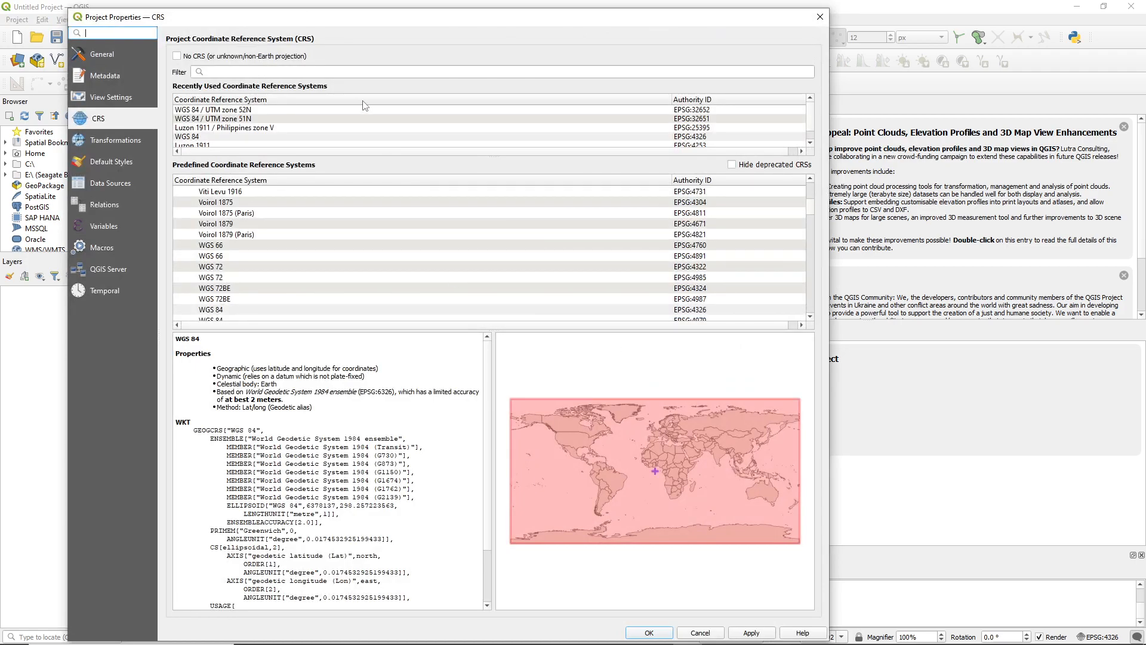
pyautogui.click(324, 71)
pyautogui.write('p')
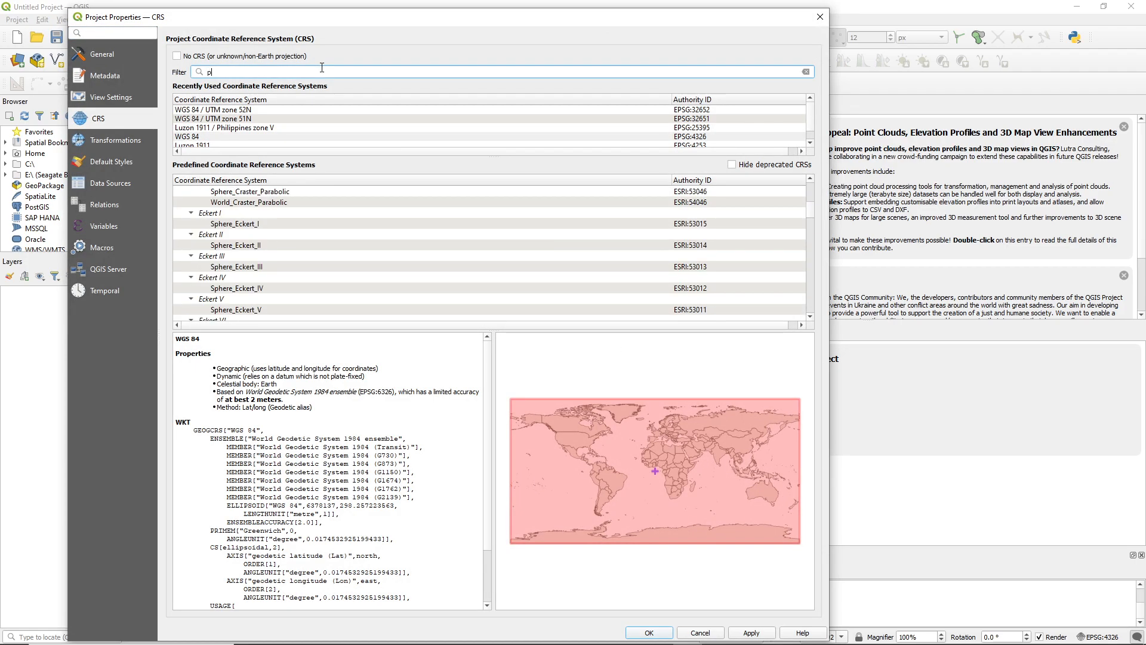
pyautogui.write('hilippines')
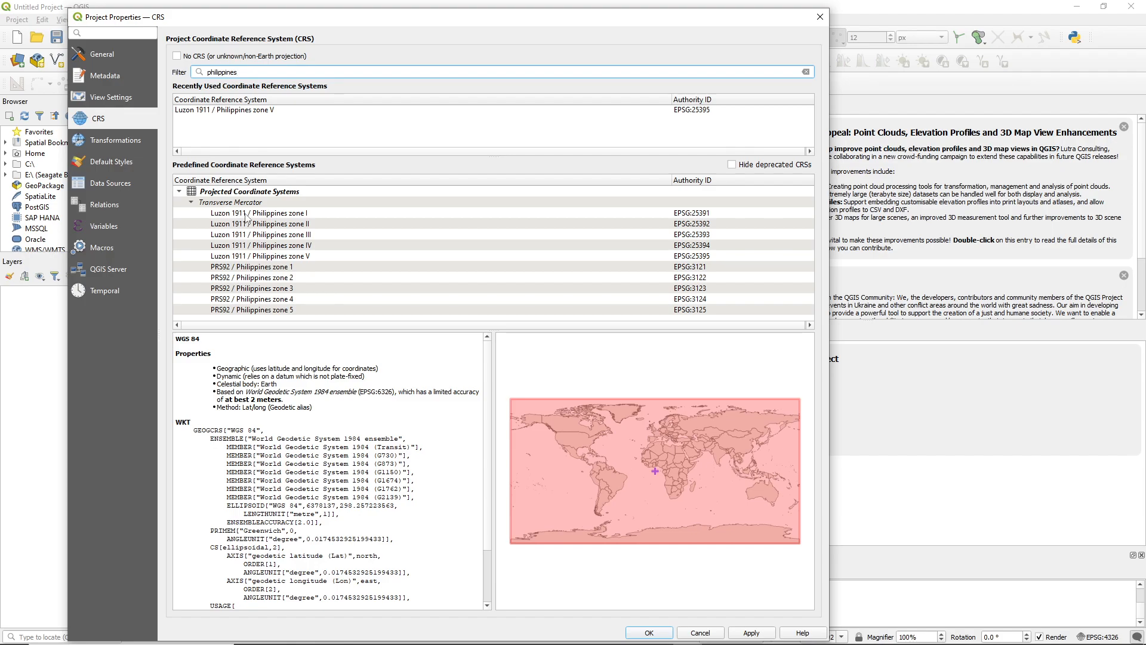
# Preview the details and map extent of each Luzon 1911 / Philippines system, from zone I through zone V
pyautogui.click(246, 213)
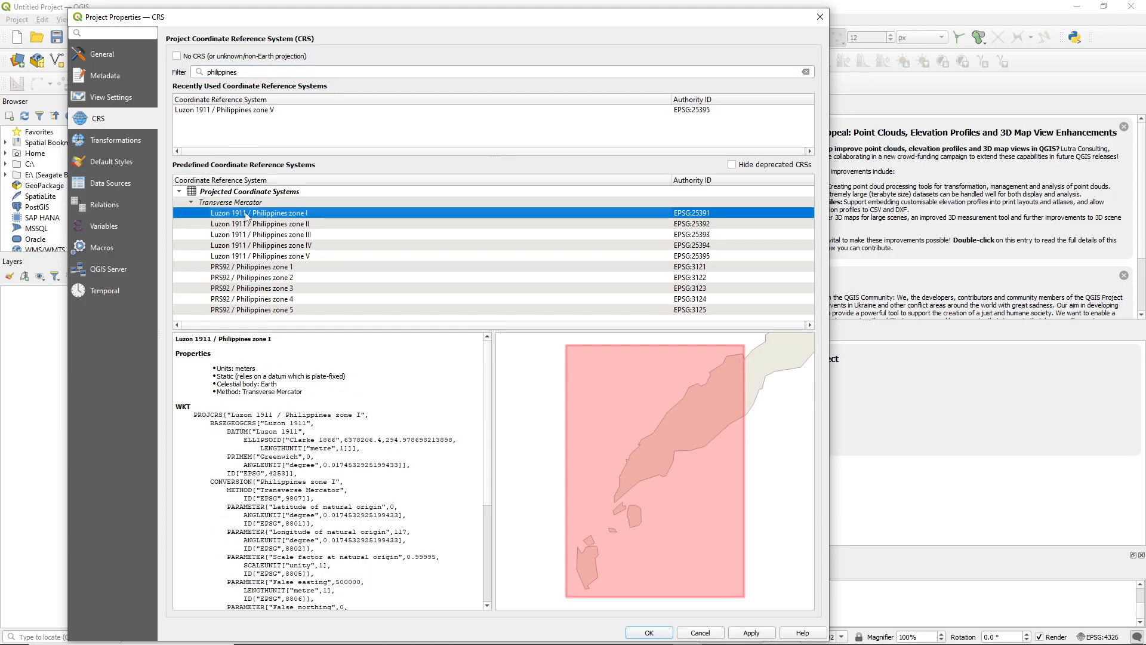
pyautogui.click(258, 224)
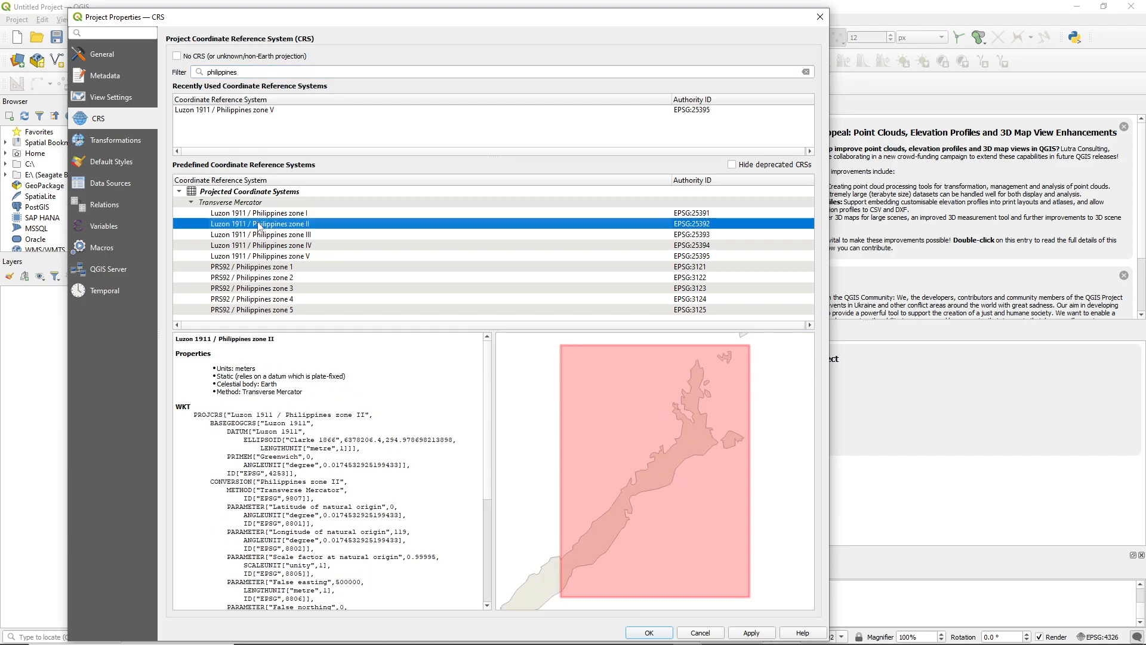
pyautogui.click(260, 236)
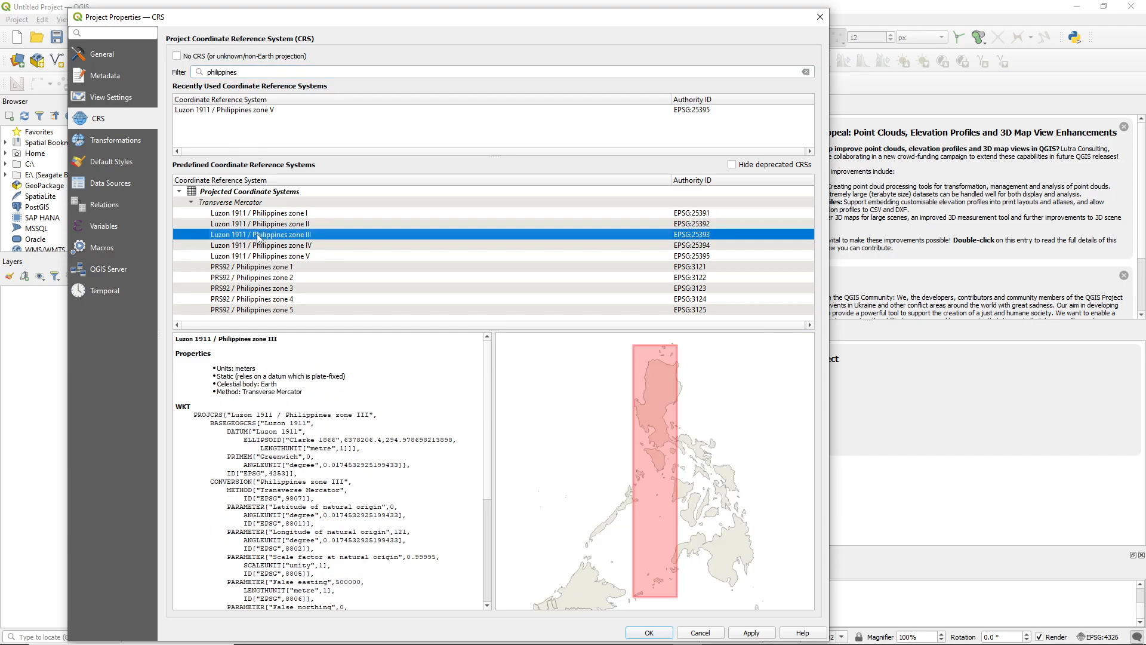
pyautogui.click(264, 246)
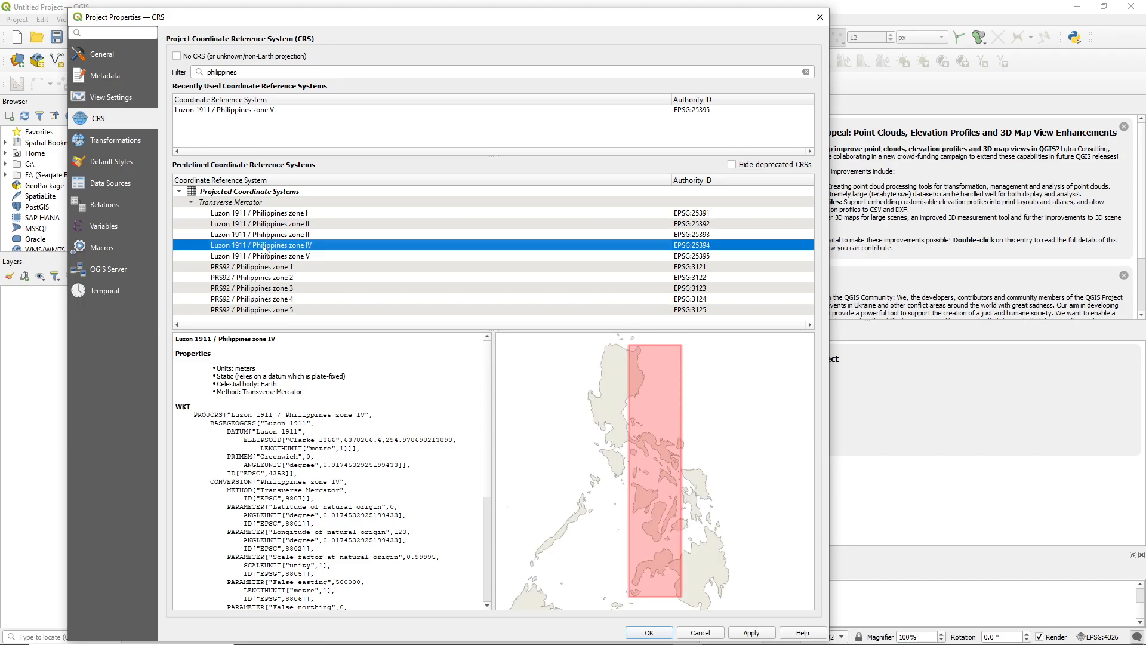
pyautogui.click(266, 257)
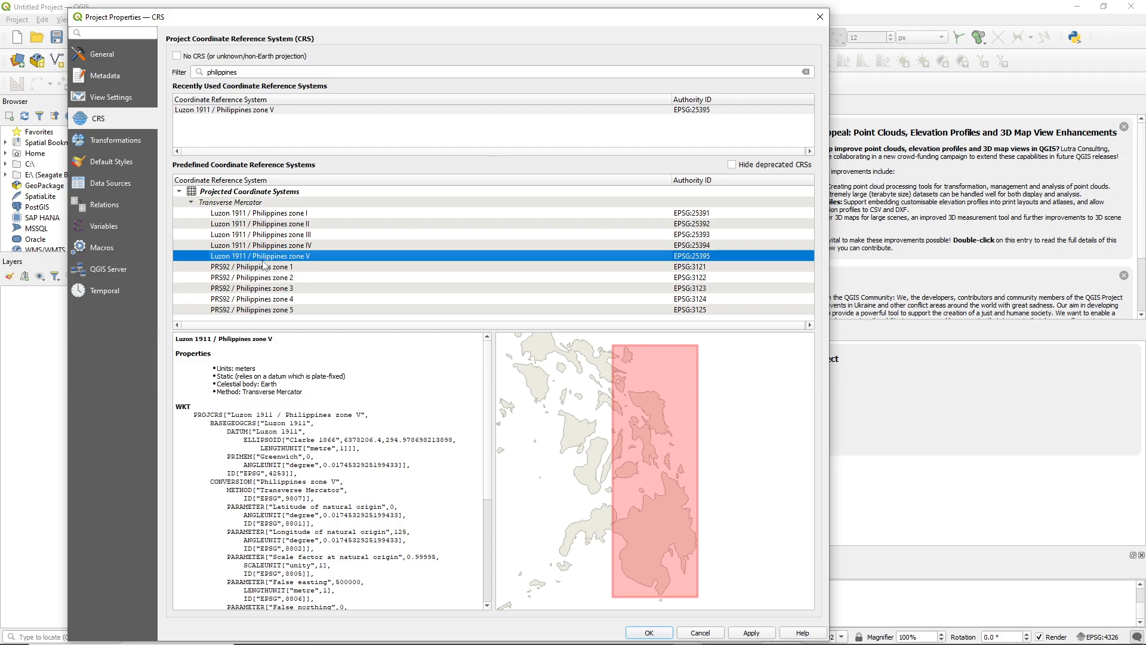
# Preview the map extent of each PRS92 / Philippines system from zone 1 through zone 5, and close the project properties without applying
pyautogui.click(258, 270)
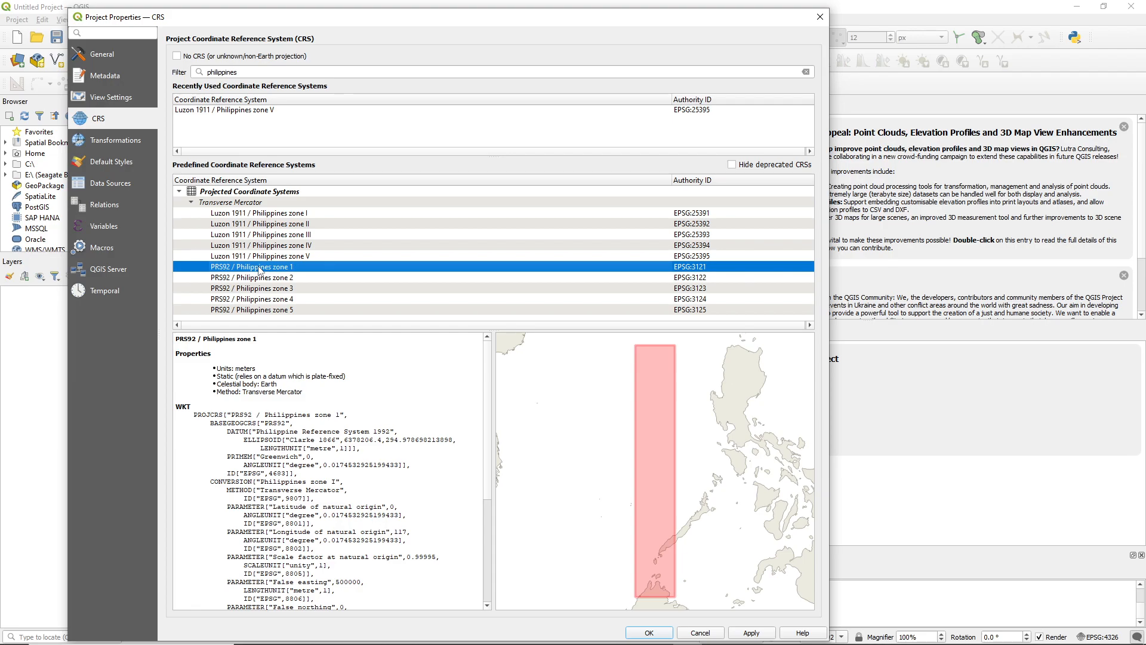
pyautogui.click(259, 279)
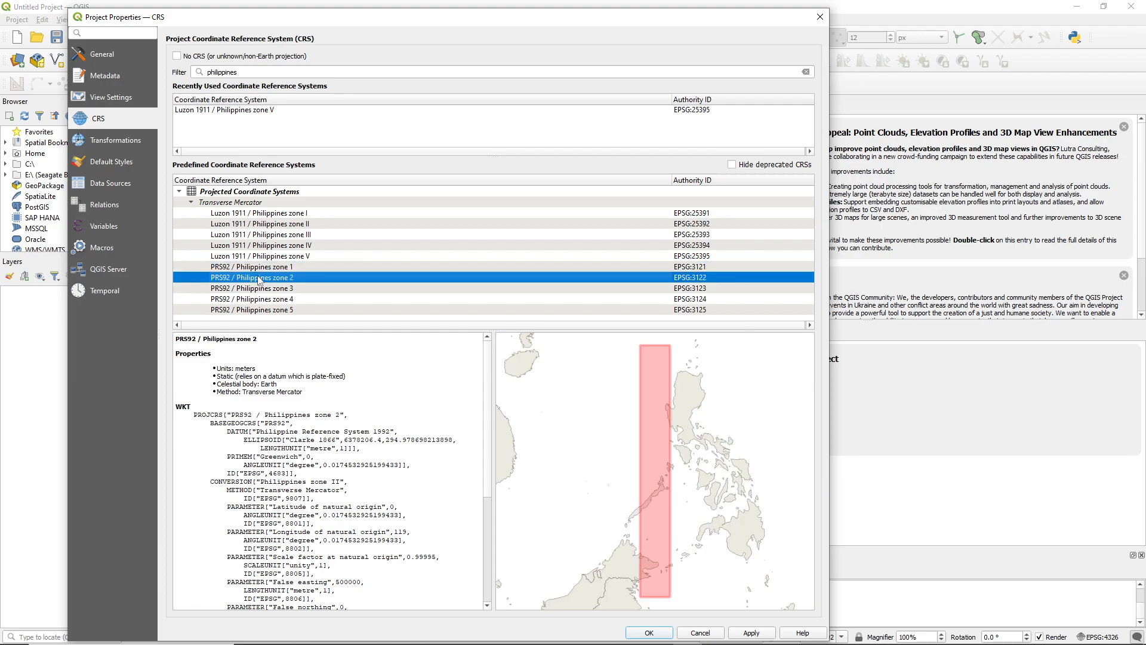
pyautogui.click(260, 290)
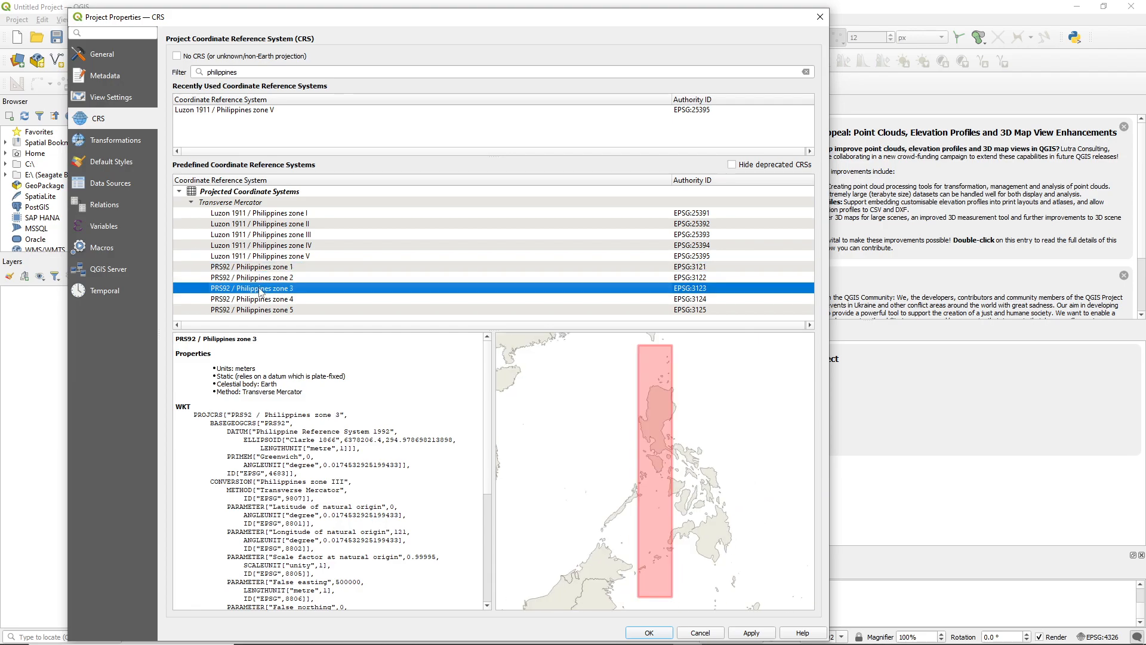
pyautogui.click(259, 300)
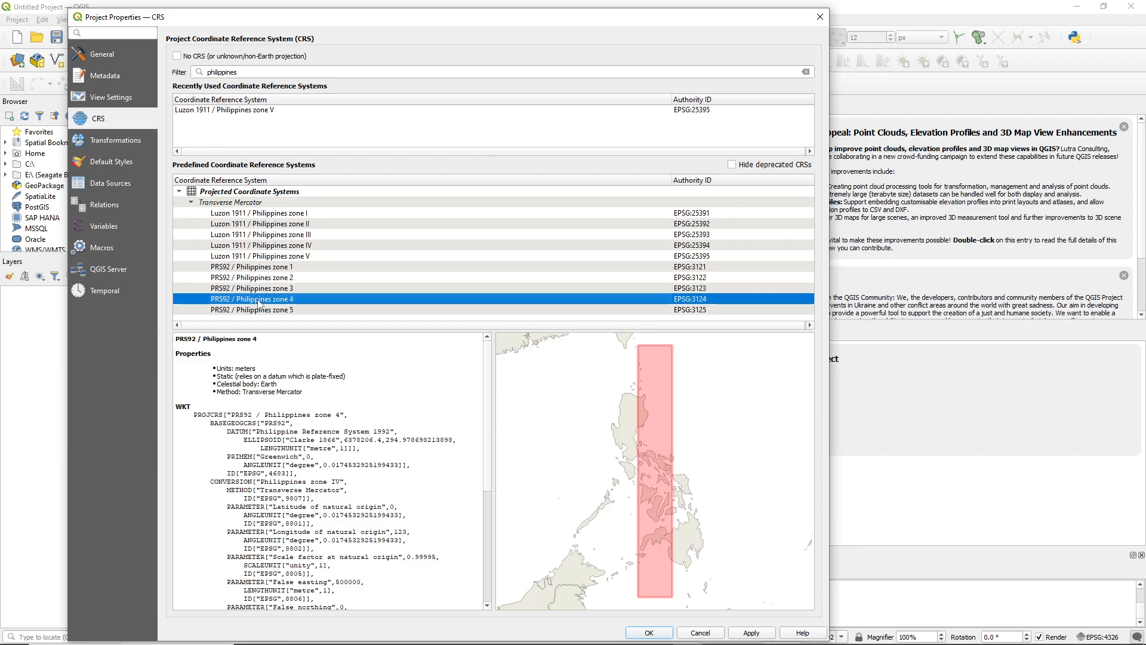
pyautogui.click(257, 311)
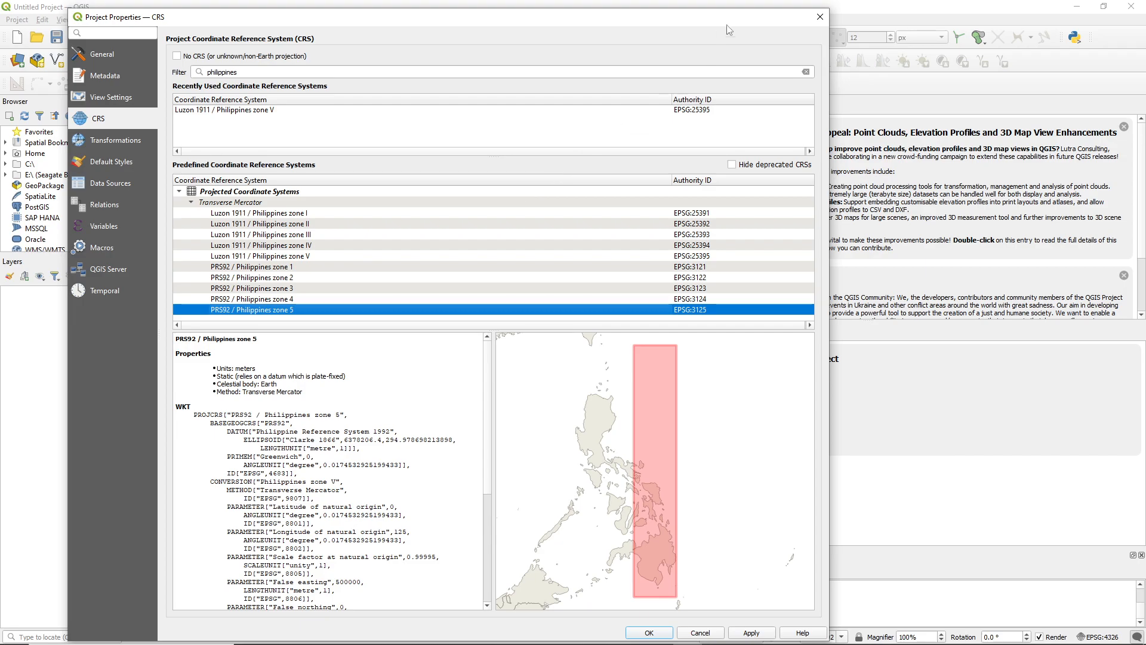
pyautogui.click(818, 18)
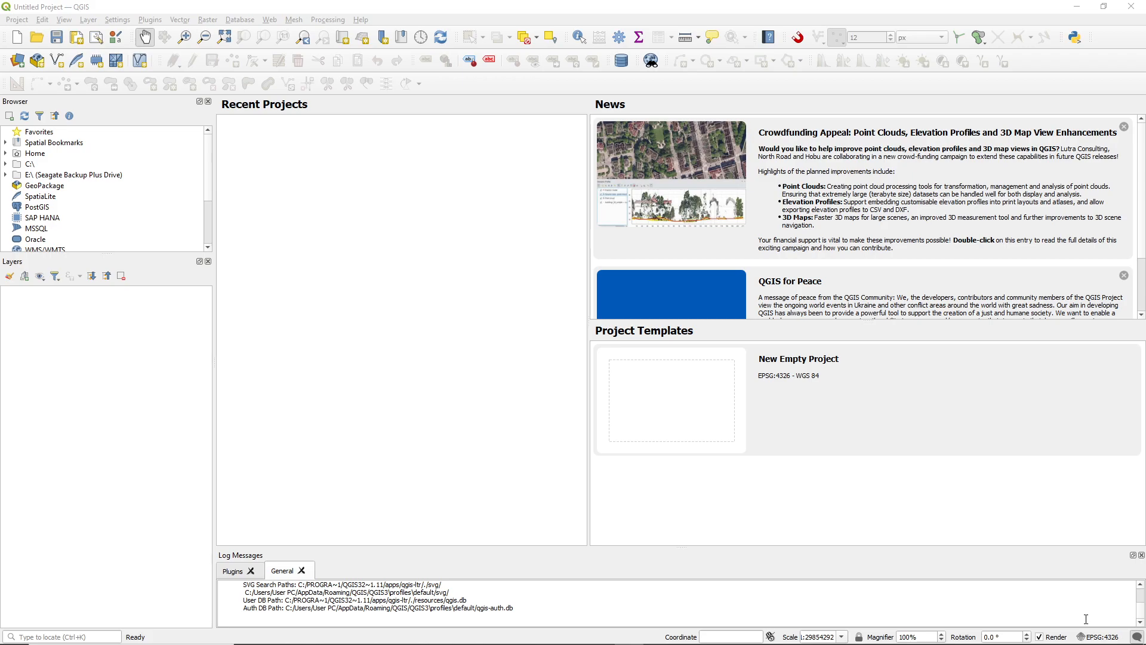
# Reopen the project's coordinate reference system settings and filter the list for "wgs 84"
pyautogui.click(1099, 636)
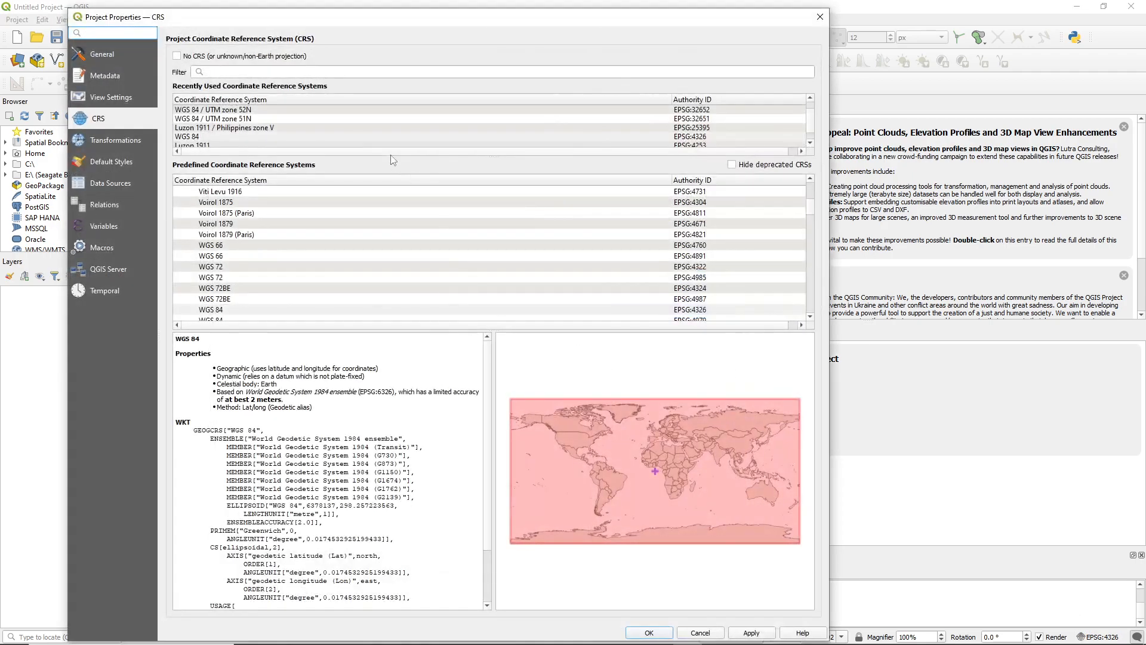
pyautogui.click(293, 72)
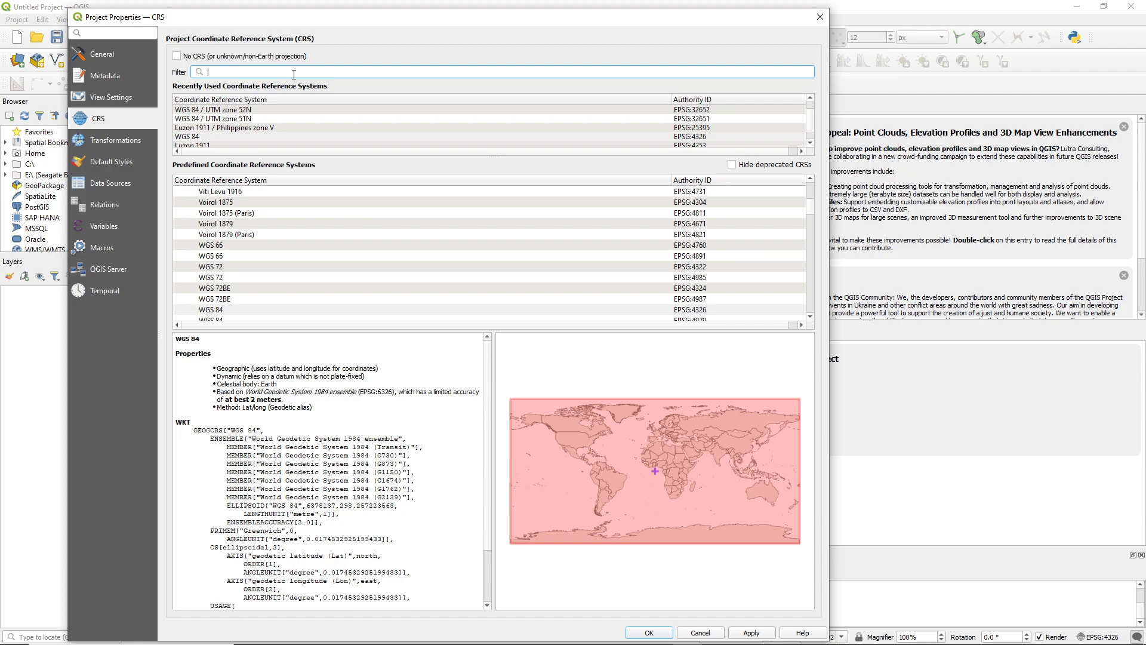
pyautogui.write('w')
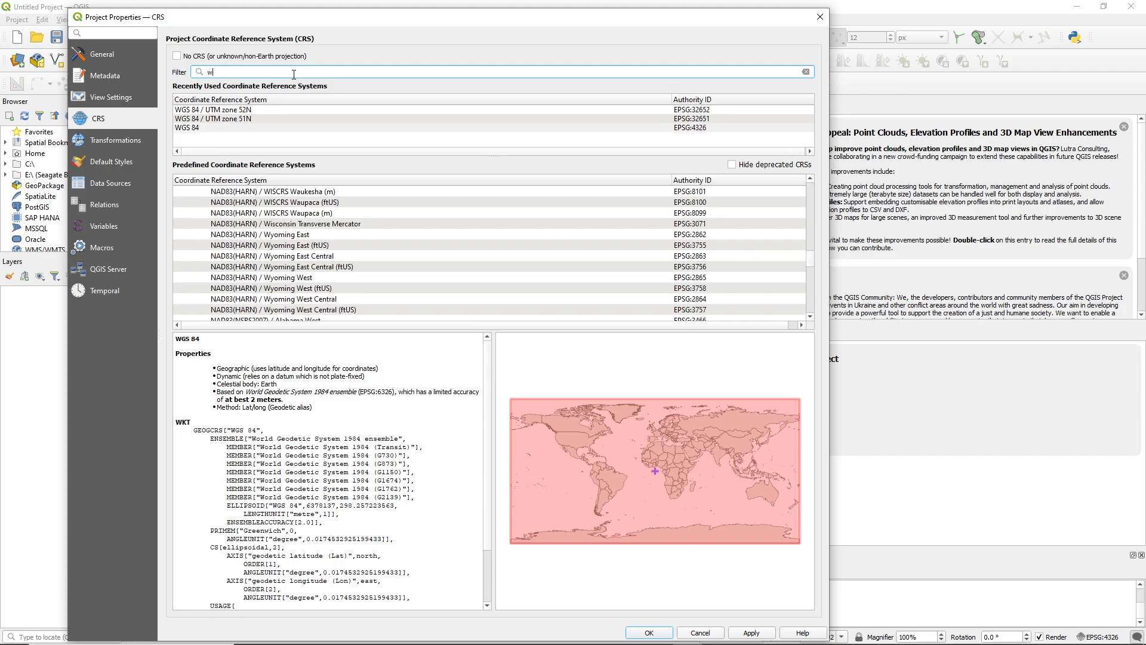
pyautogui.write('gs 84')
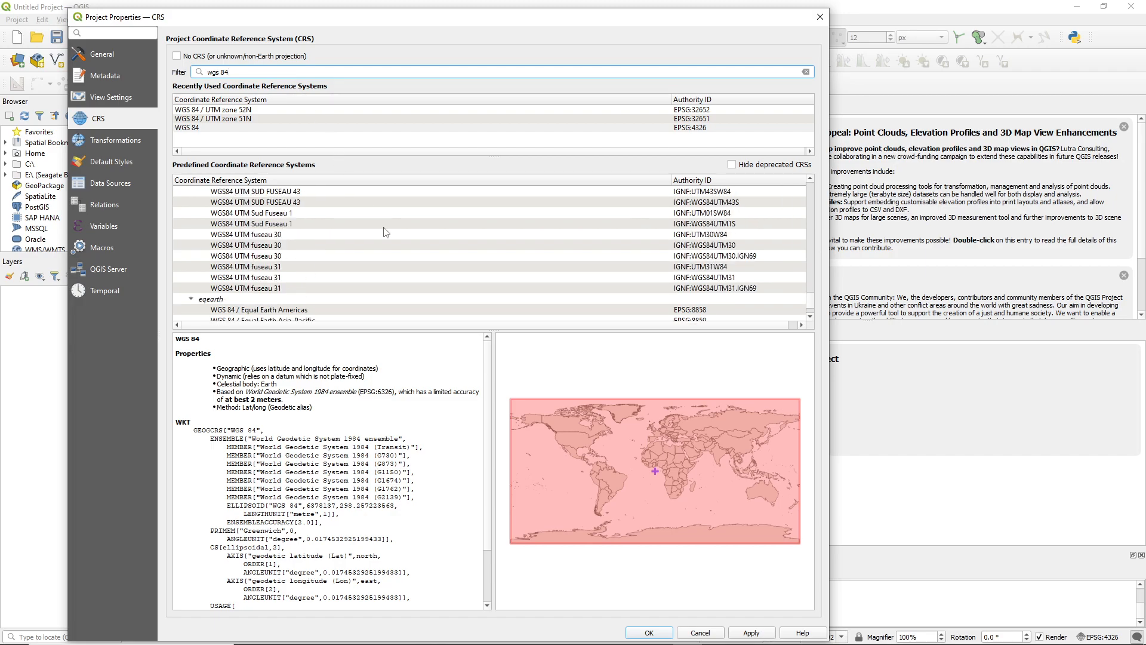
# Look through the WGS 84 Transverse Mercator and Universal Transverse Mercator groups to locate UTM zones 50N, 51N and 52N
pyautogui.scroll(-10, 385, 232)
pyautogui.scroll(15, 384, 234)
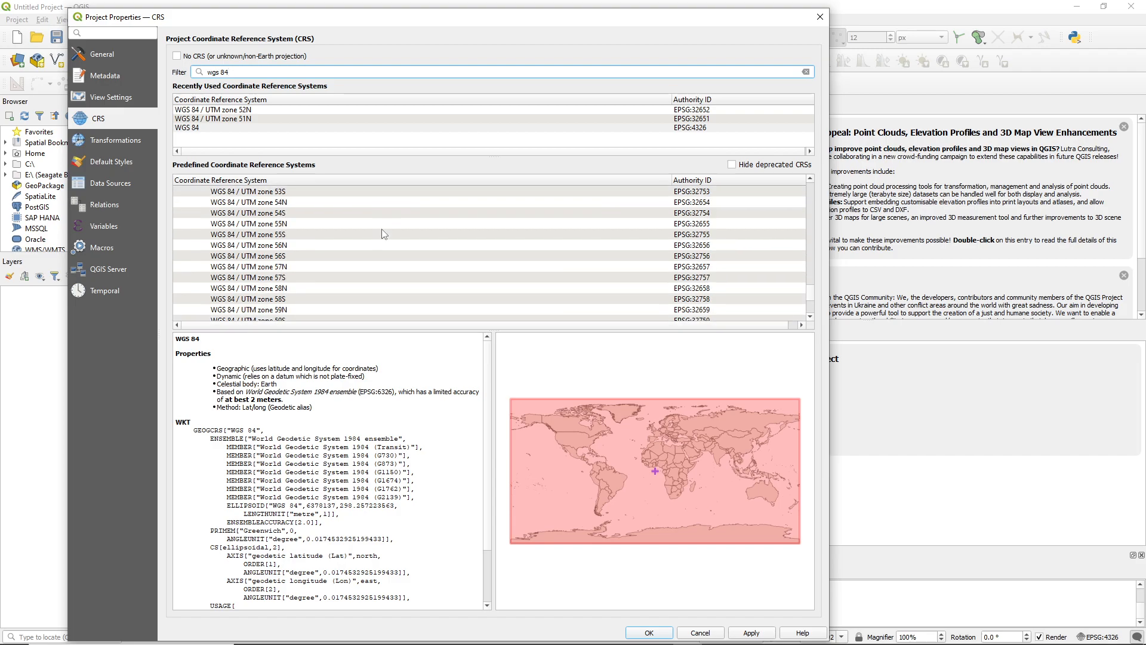
pyautogui.scroll(5, 384, 234)
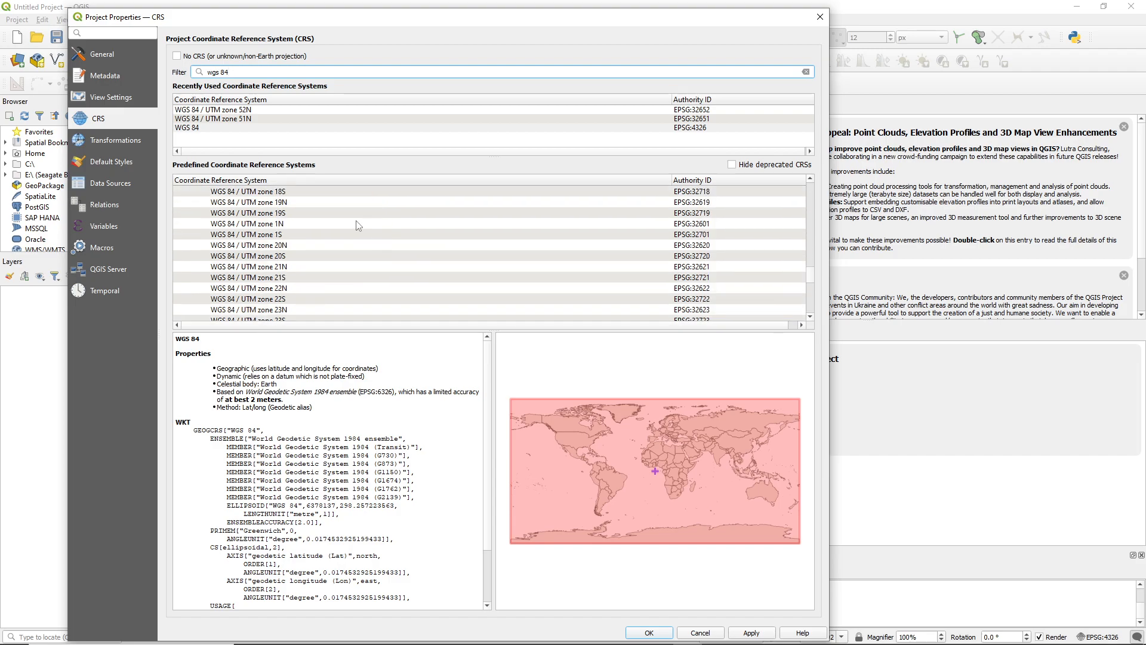
pyautogui.scroll(20, 236, 229)
pyautogui.scroll(4, 236, 228)
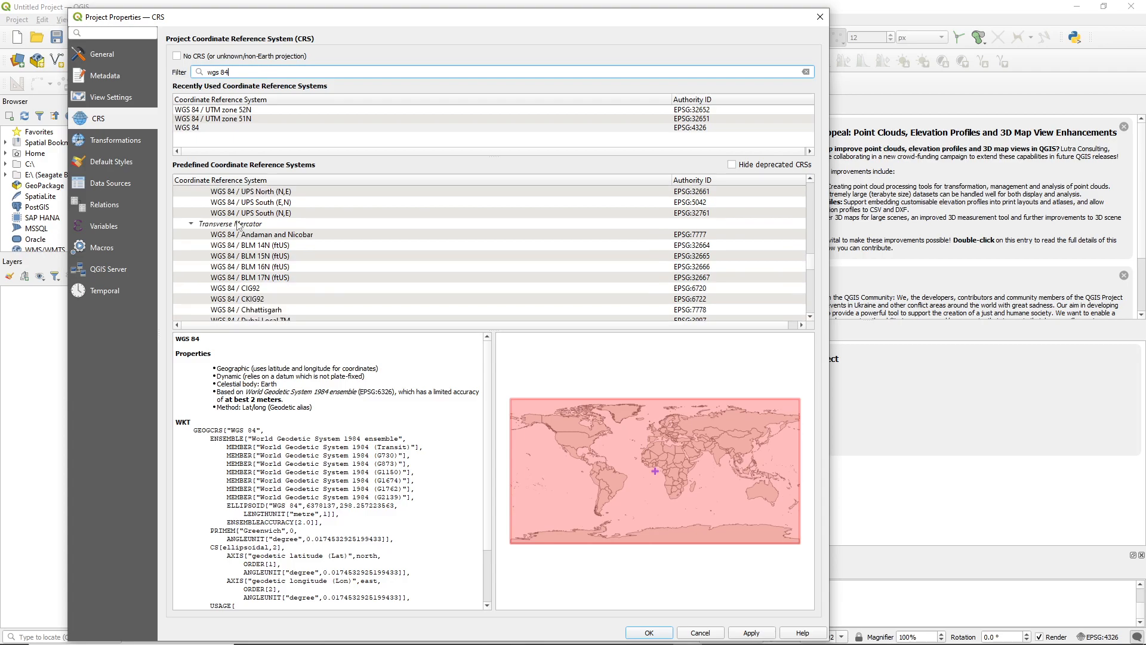
pyautogui.scroll(-5, 254, 233)
pyautogui.scroll(-4, 253, 232)
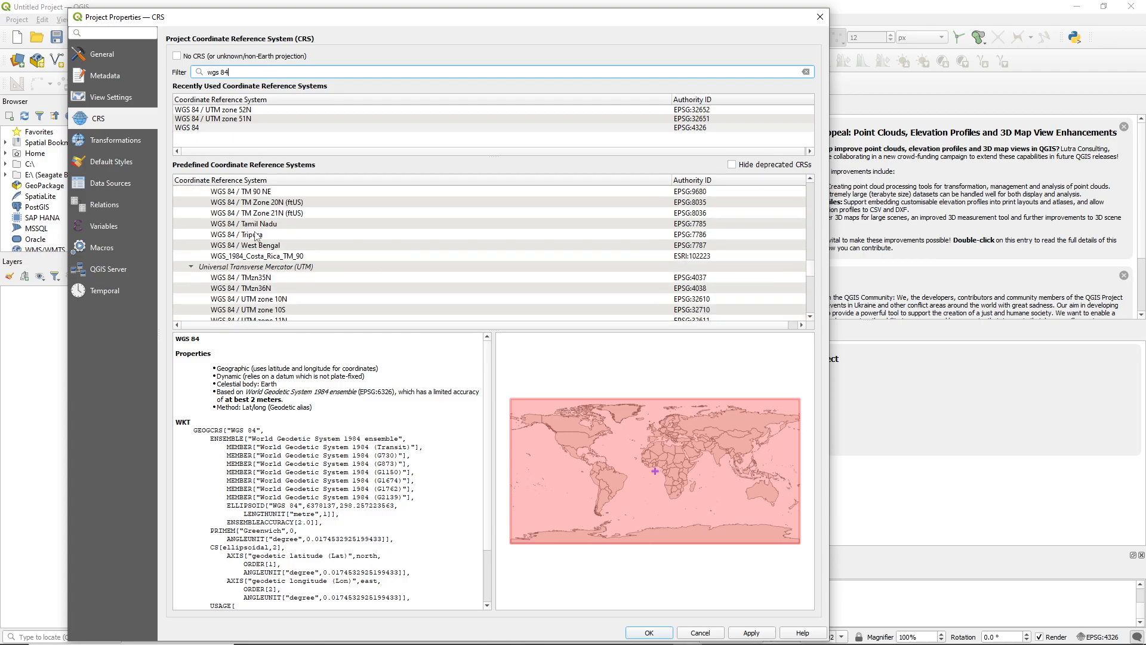
pyautogui.click(238, 276)
pyautogui.scroll(-5, 311, 266)
pyautogui.scroll(-7, 311, 266)
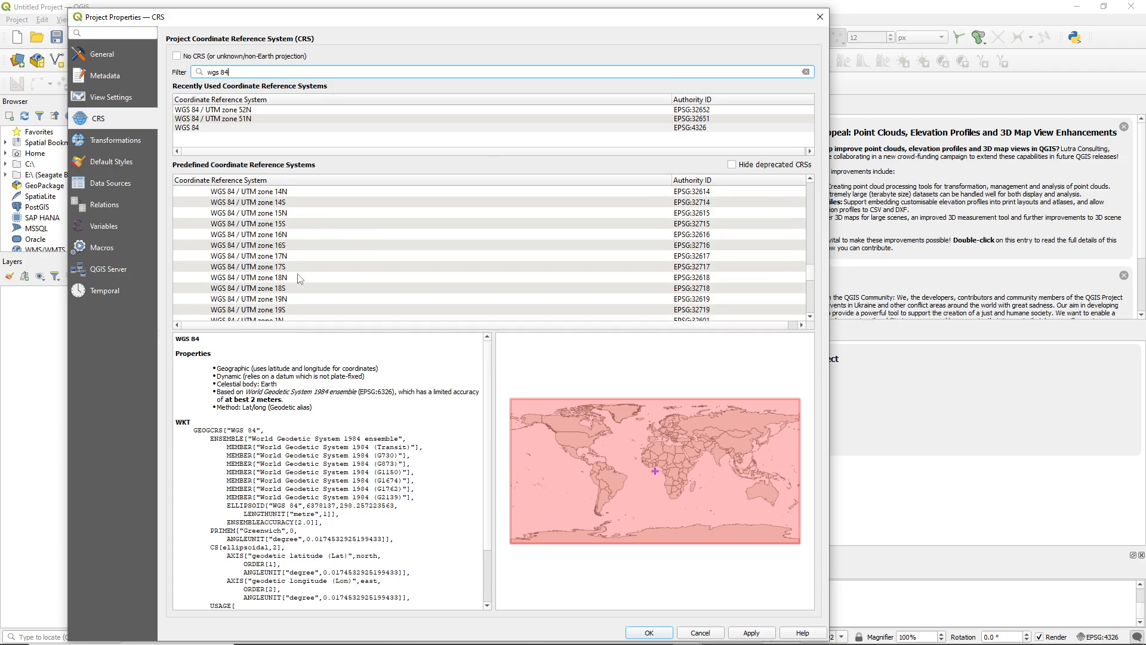
pyautogui.scroll(-1, 300, 283)
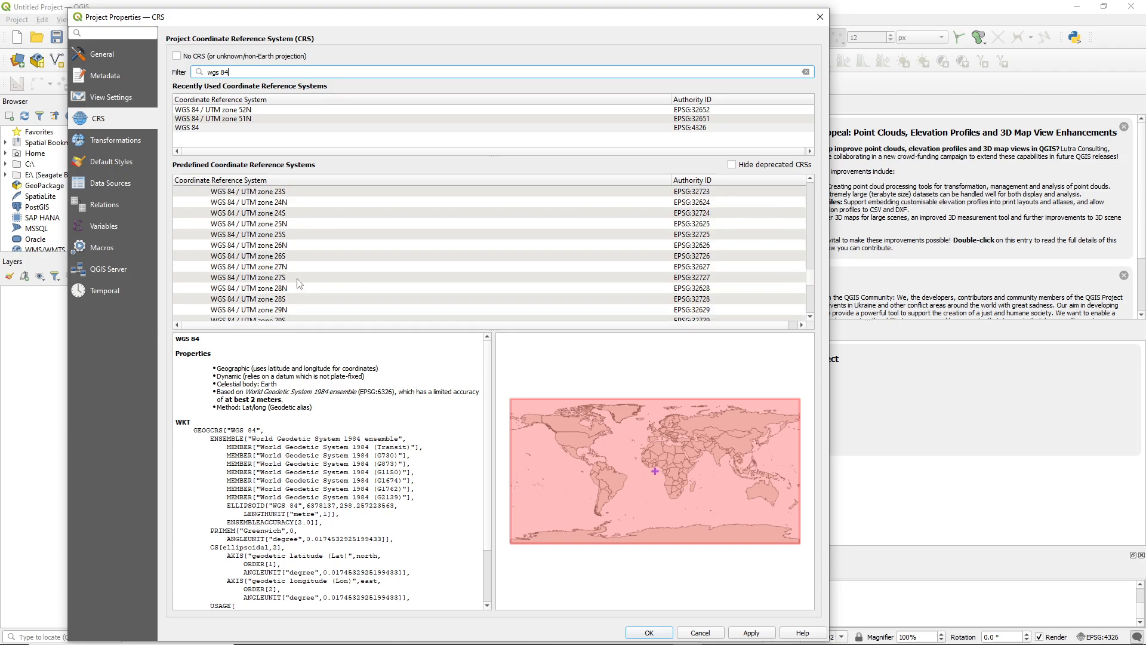
pyautogui.scroll(-12, 300, 283)
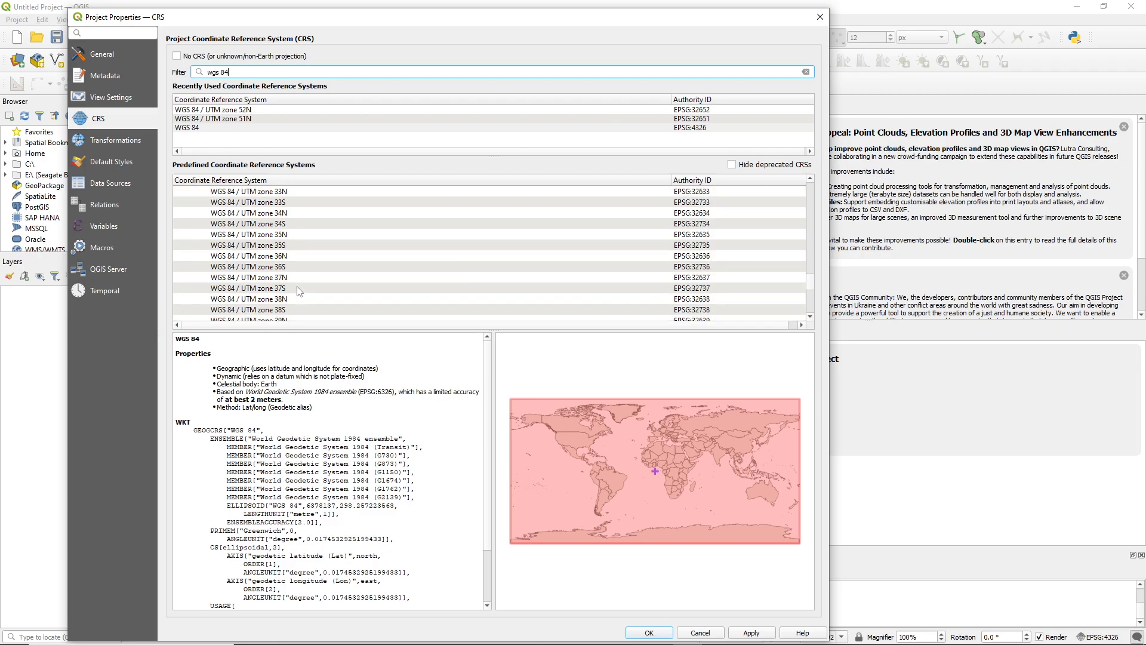
pyautogui.scroll(-7, 300, 292)
pyautogui.scroll(-3, 298, 269)
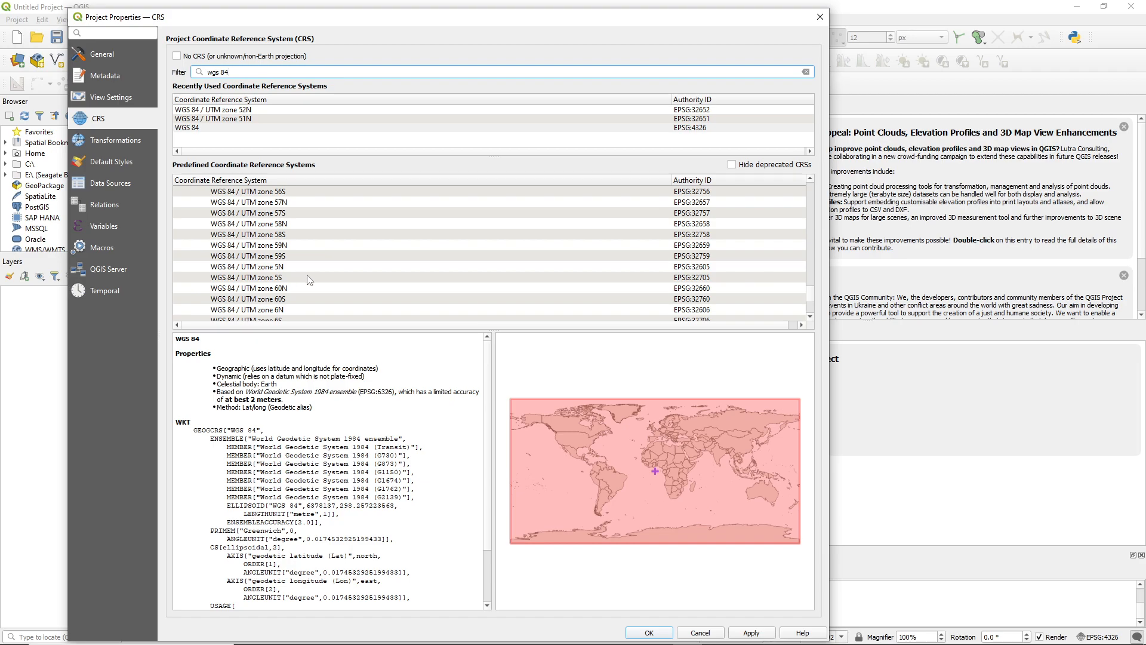
pyautogui.scroll(-1, 303, 280)
pyautogui.scroll(1, 301, 300)
pyautogui.scroll(5, 301, 300)
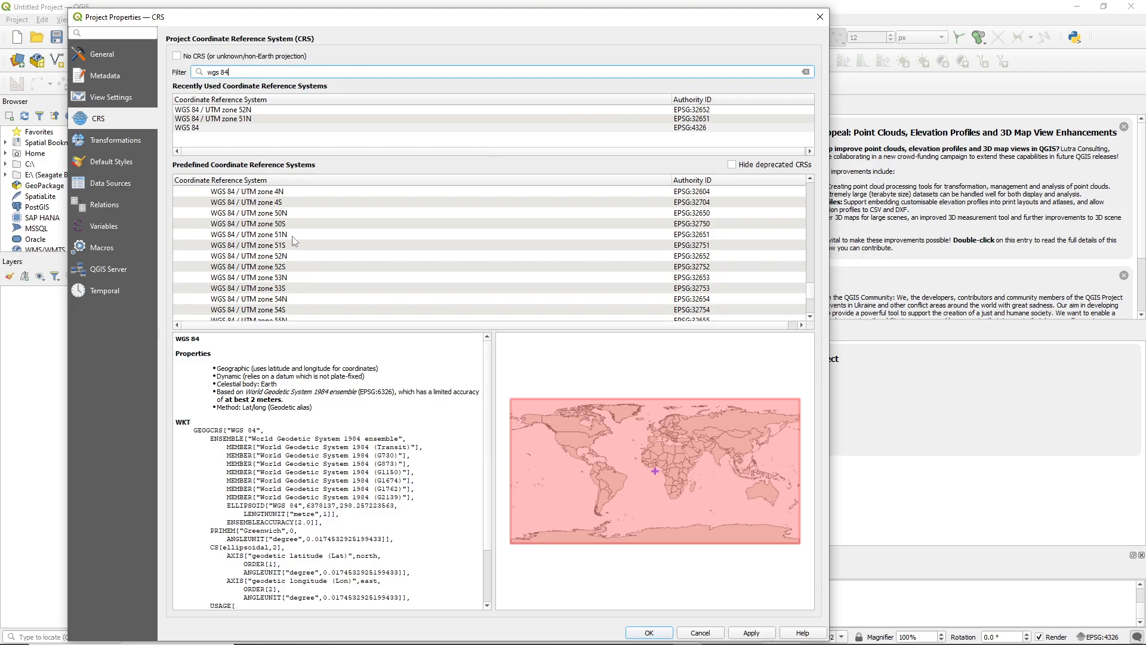
# Preview WGS 84 / UTM zone 51N and zone 50N, examining how each covers the Philippines on the extent map
pyautogui.click(293, 235)
pyautogui.scroll(2, 656, 573)
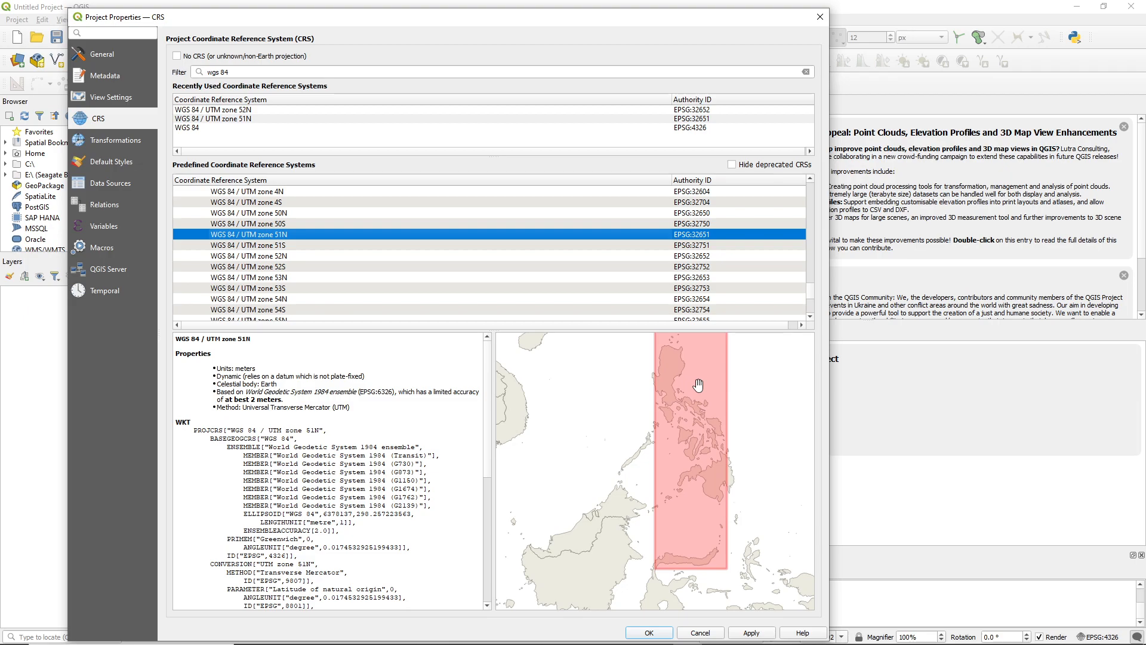
pyautogui.press('ctrl')
pyautogui.press('ctrl')
pyautogui.click(303, 214)
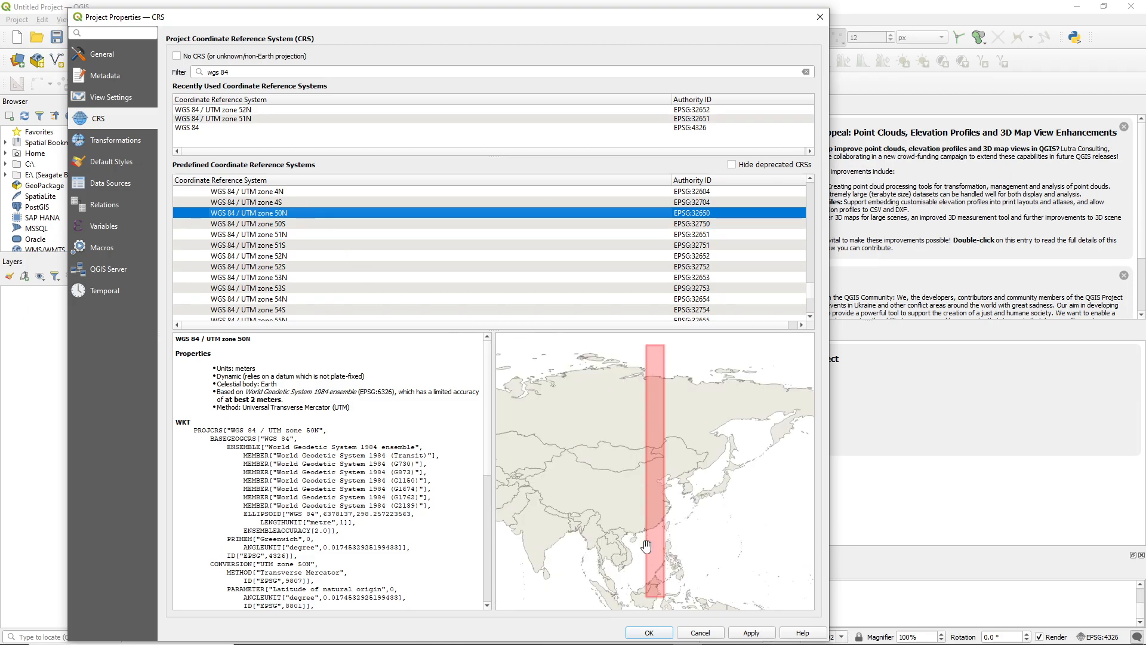
pyautogui.scroll(3, 669, 550)
pyautogui.scroll(-3, 674, 480)
pyautogui.press('ctrl')
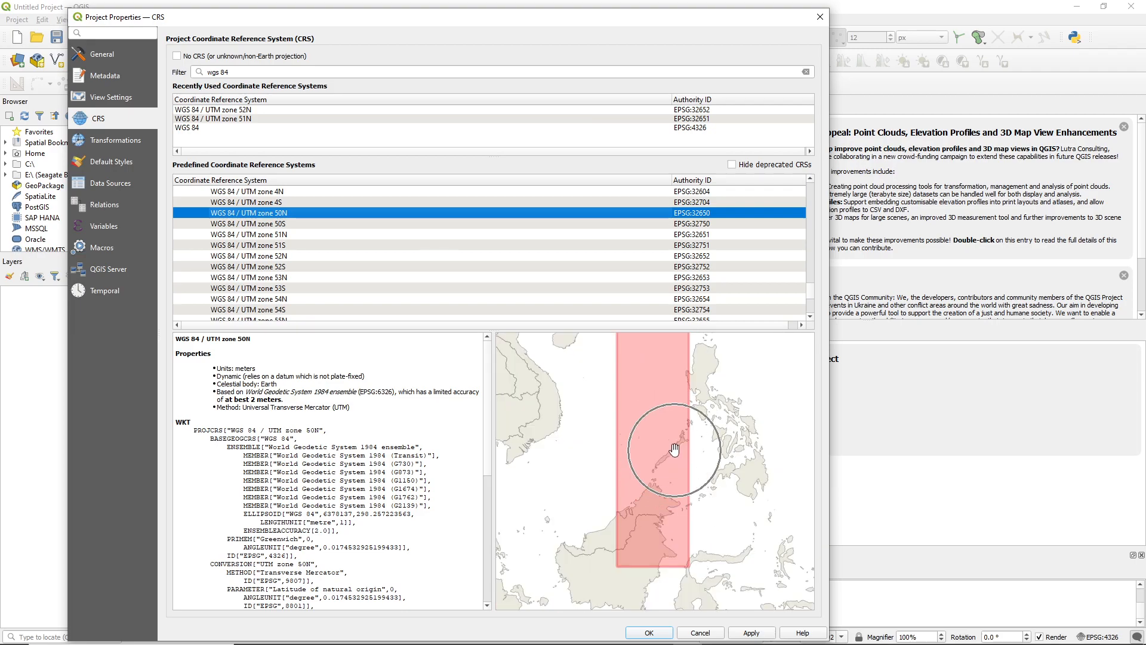
# Select WGS 84 / UTM zone 52N, examine its coverage on the extent map, and accept the project properties
pyautogui.click(292, 256)
pyautogui.scroll(4, 650, 585)
pyautogui.scroll(2, 669, 442)
pyautogui.press('ctrl')
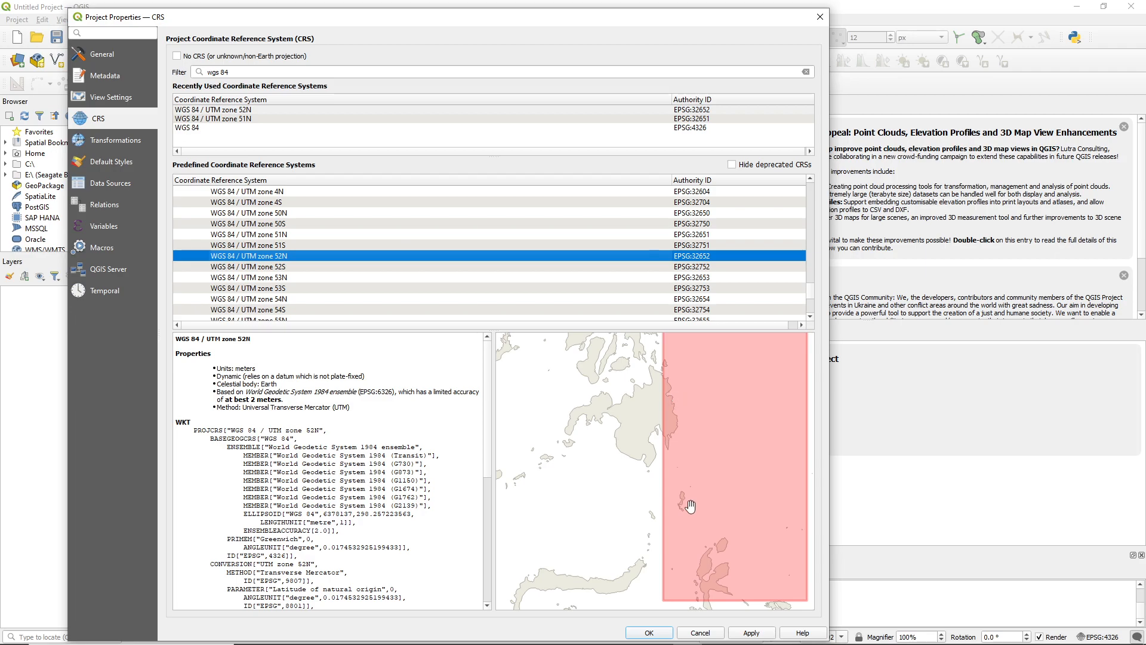
pyautogui.click(651, 634)
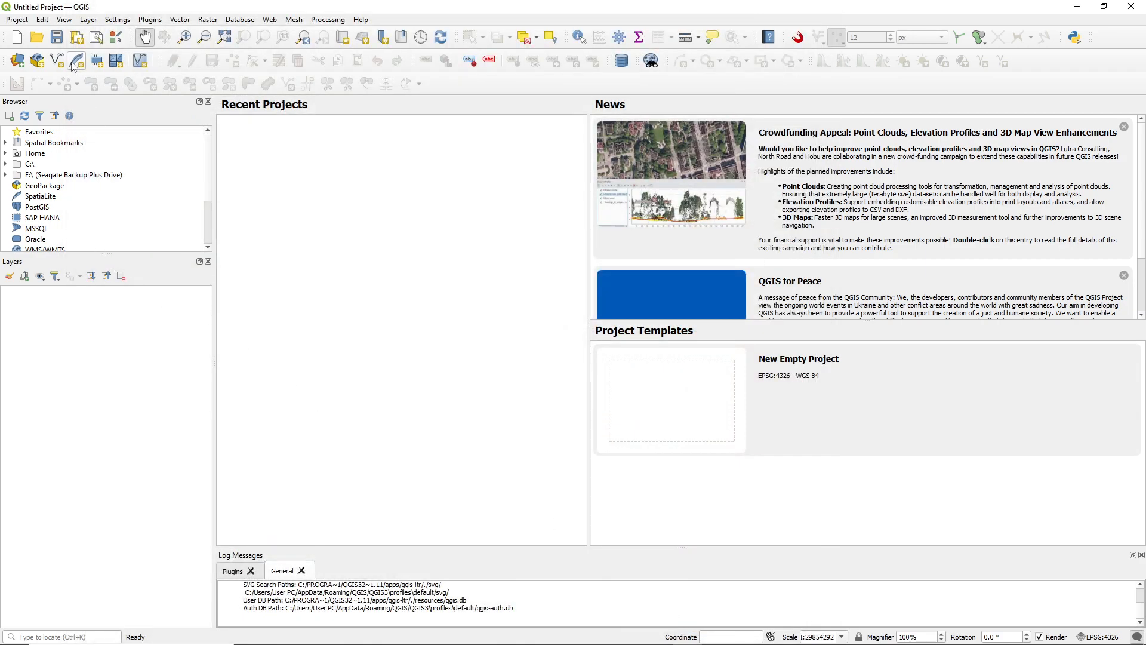
# Create a new empty project and save it as "Reprojection of Layers" in the DEMO folder "02 Dealing with Coordinate System"
pyautogui.click(18, 40)
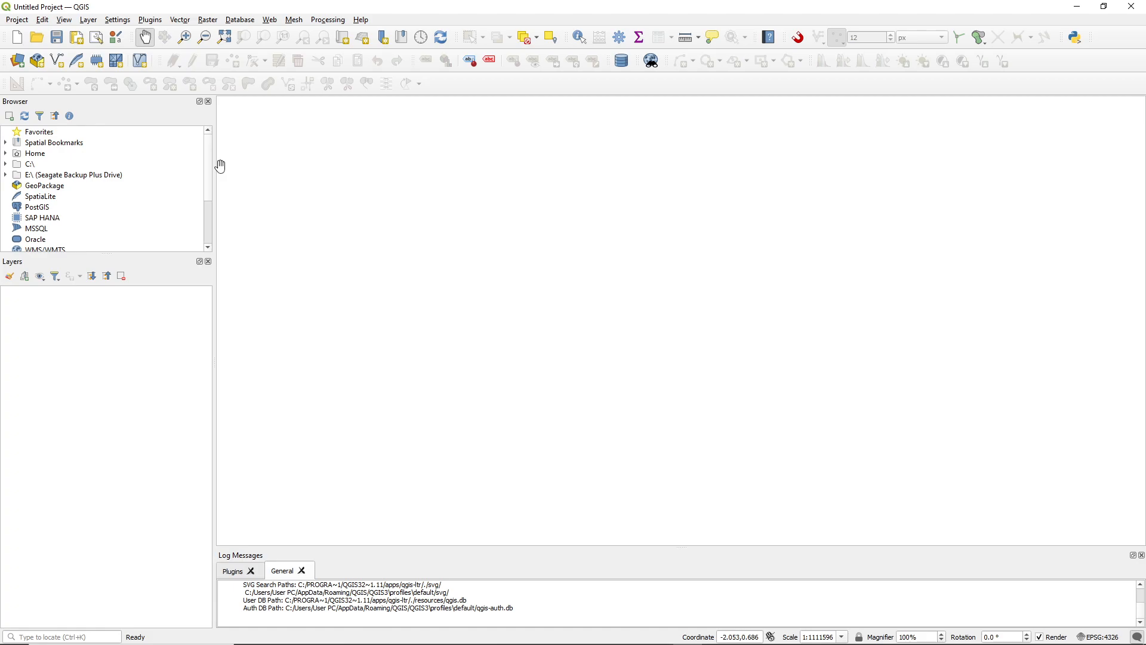
pyautogui.hotkey('ctrl', 's')
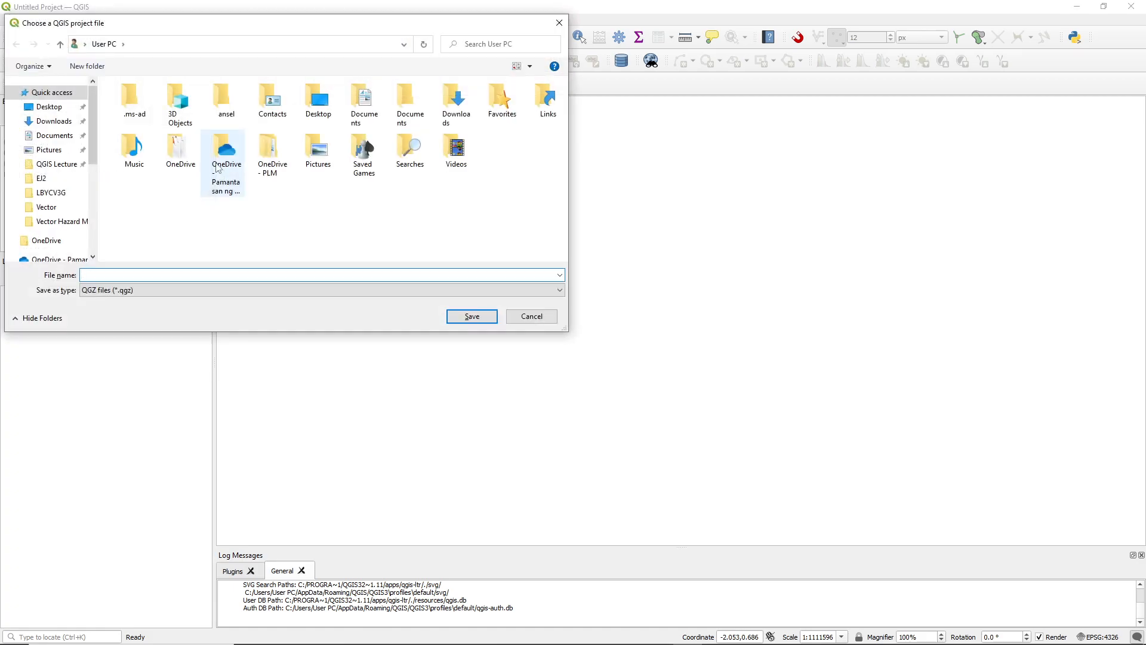
pyautogui.click(44, 207)
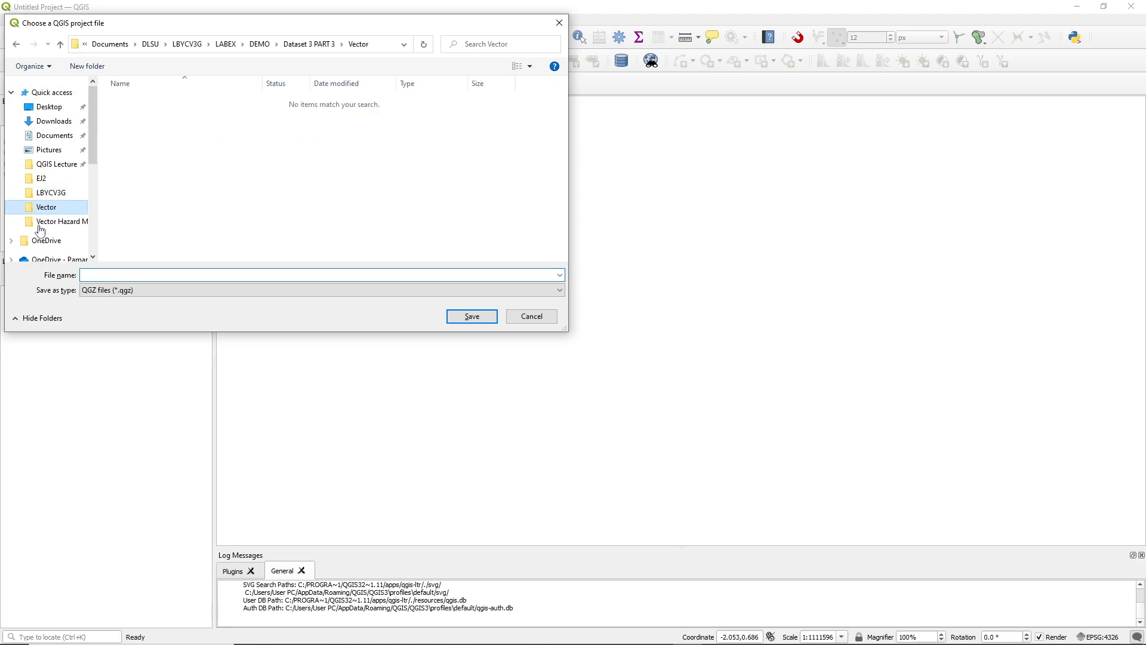
pyautogui.click(260, 44)
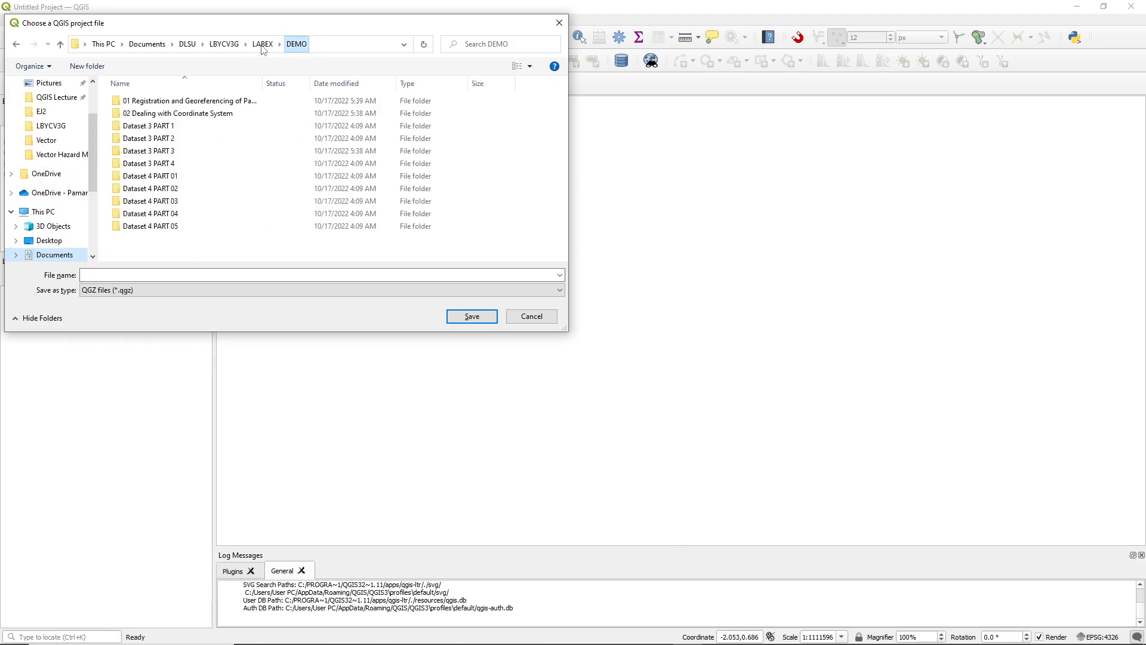
pyautogui.doubleClick(166, 114)
pyautogui.click(137, 273)
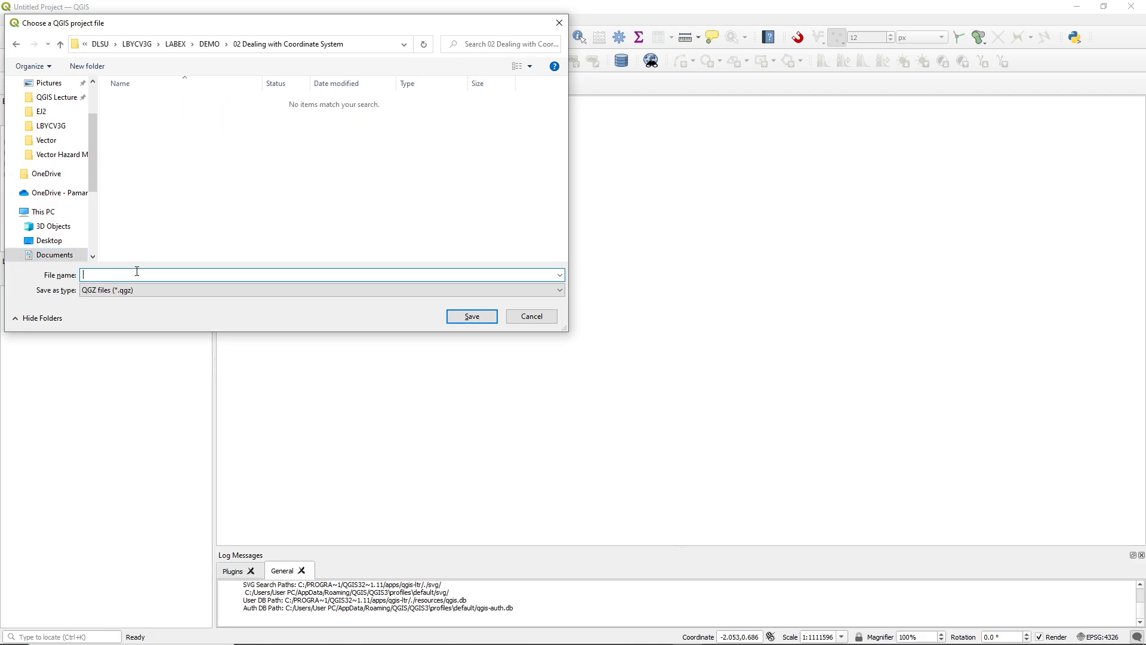
pyautogui.write('Repo')
pyautogui.write('ro')
pyautogui.write('jection of ')
pyautogui.write('Layers')
pyautogui.press('Return')
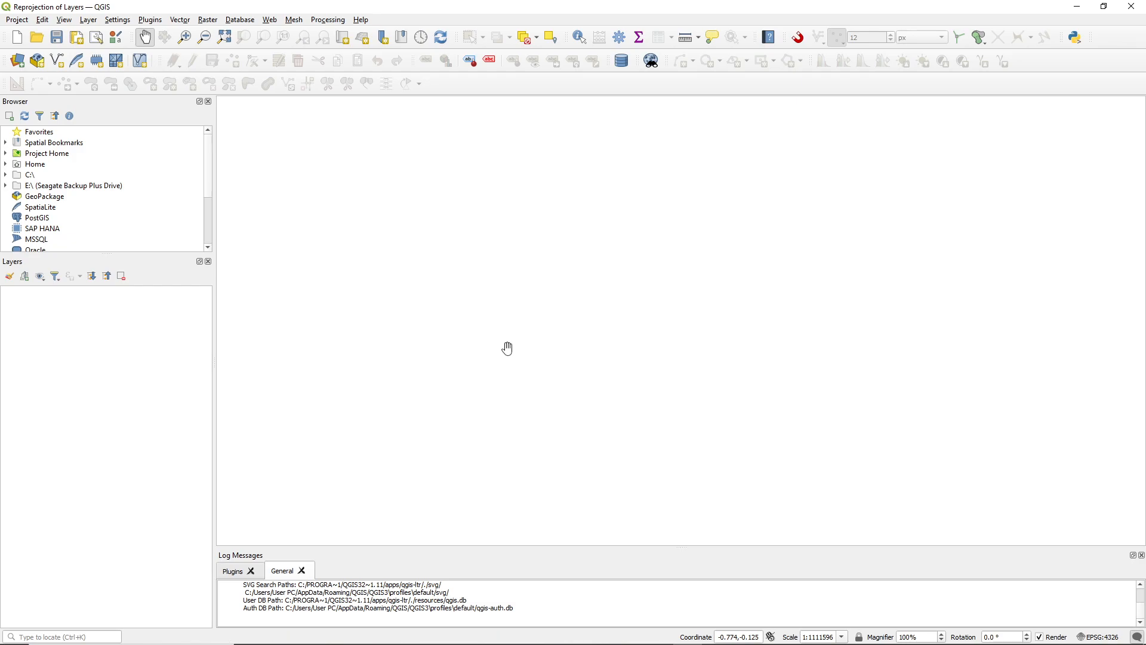
# Add the philadmin2009 shapefile from the Vector folder of Dataset 3 PART 3 as a vector layer, limiting the file type to ESRI Shapefiles
pyautogui.hotkey('ctrl', 'shift', 'v')
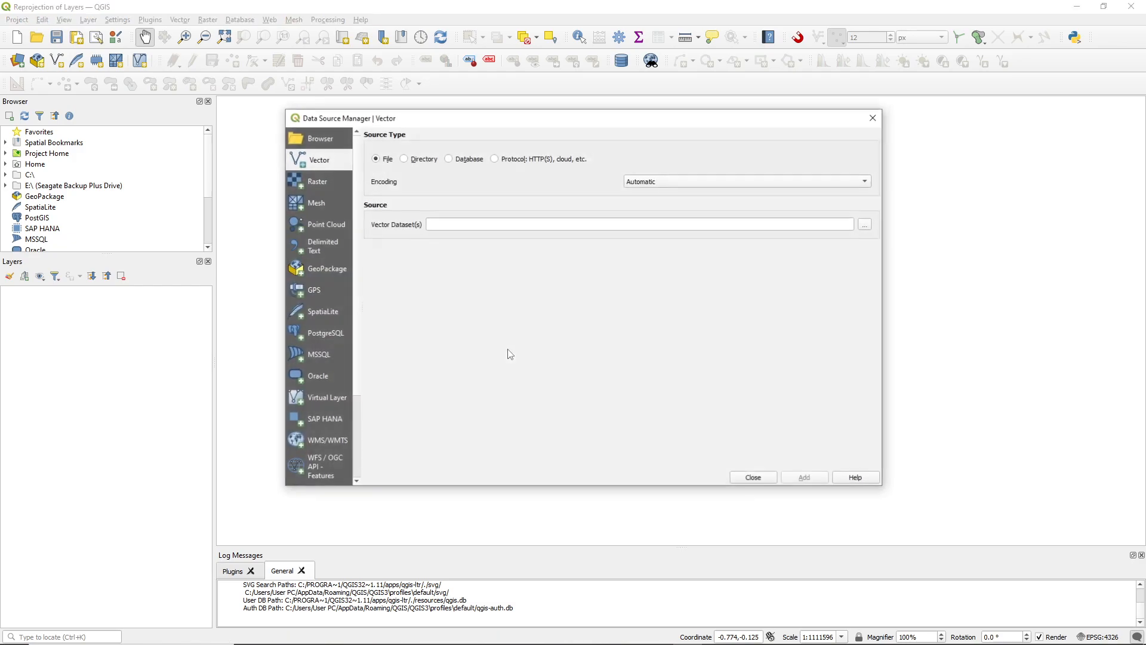
pyautogui.click(866, 225)
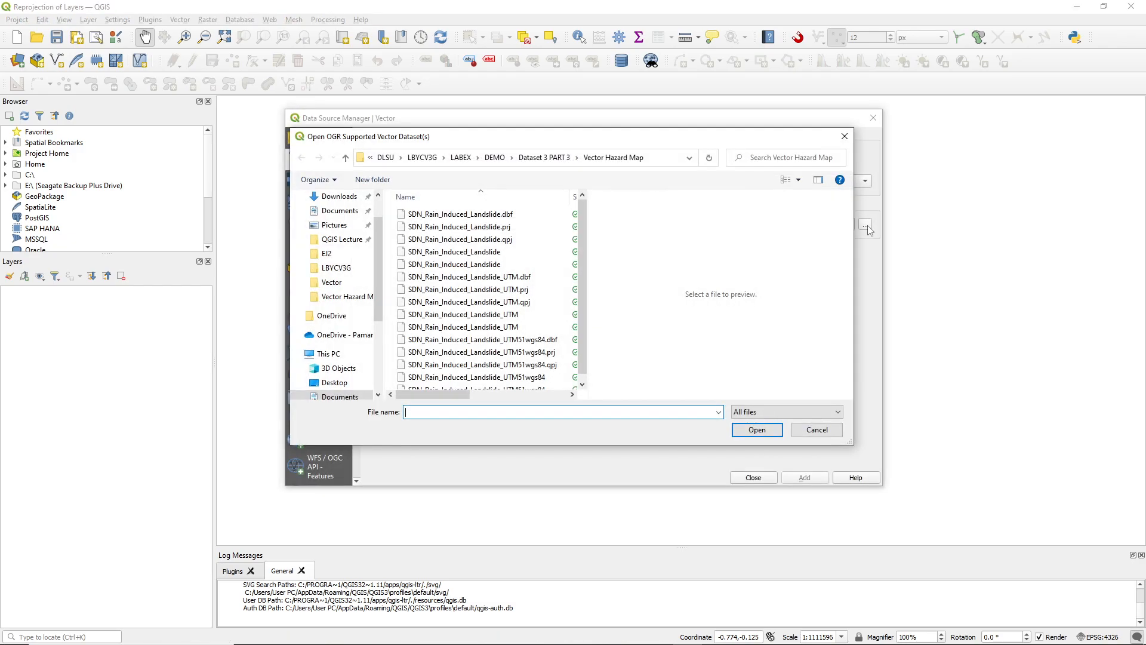
pyautogui.click(490, 158)
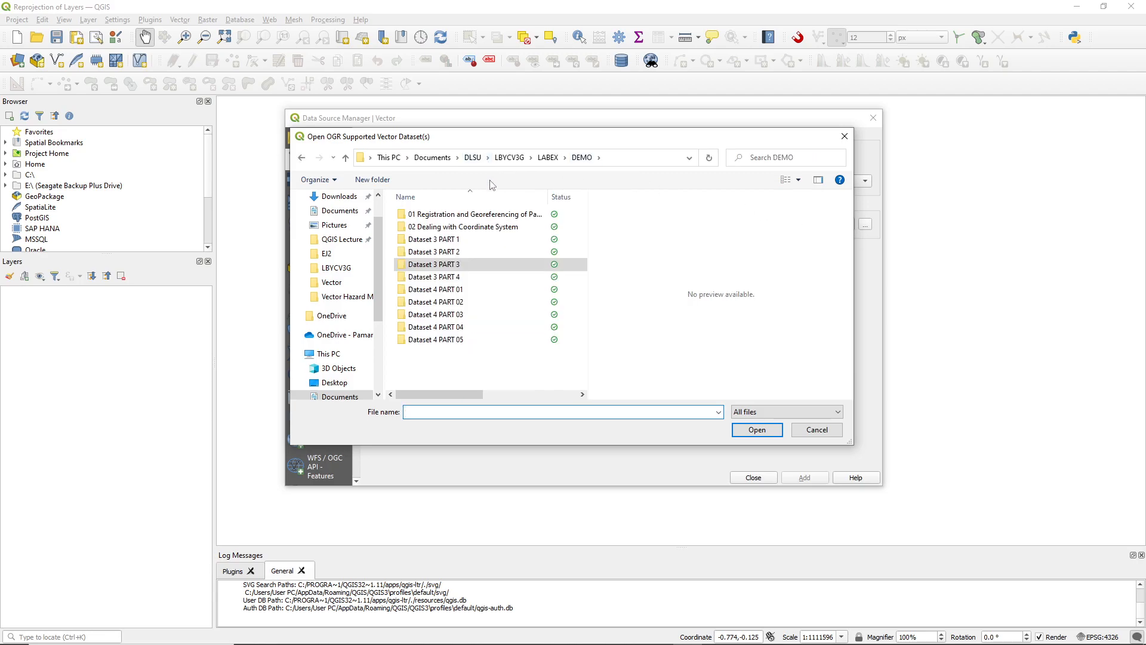
pyautogui.doubleClick(443, 267)
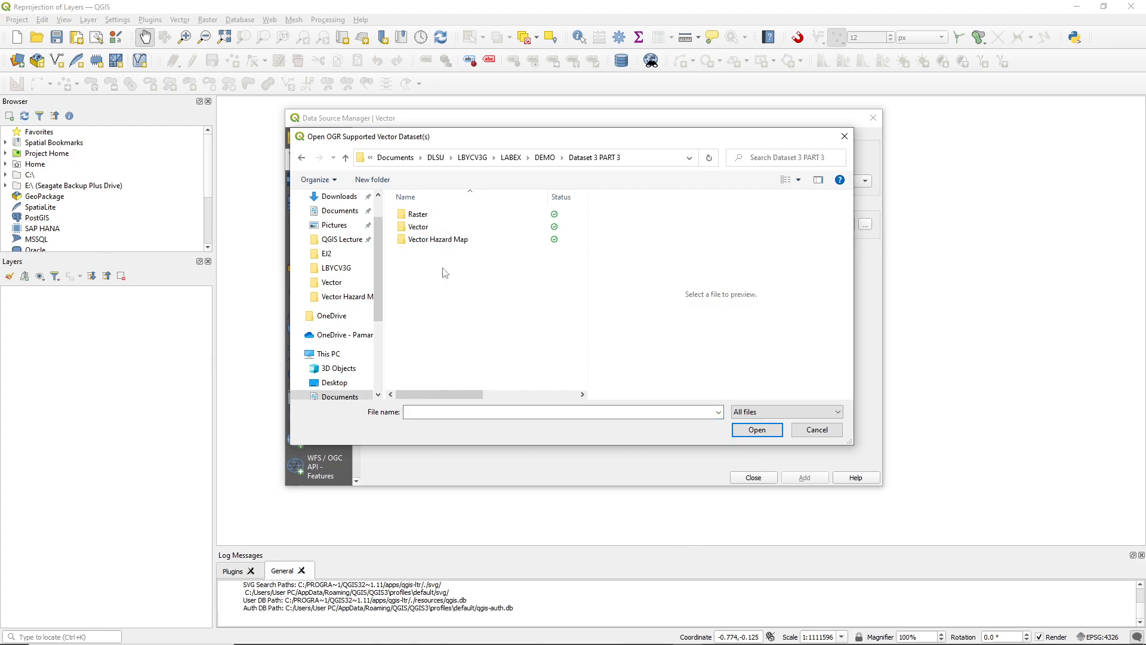
pyautogui.doubleClick(443, 227)
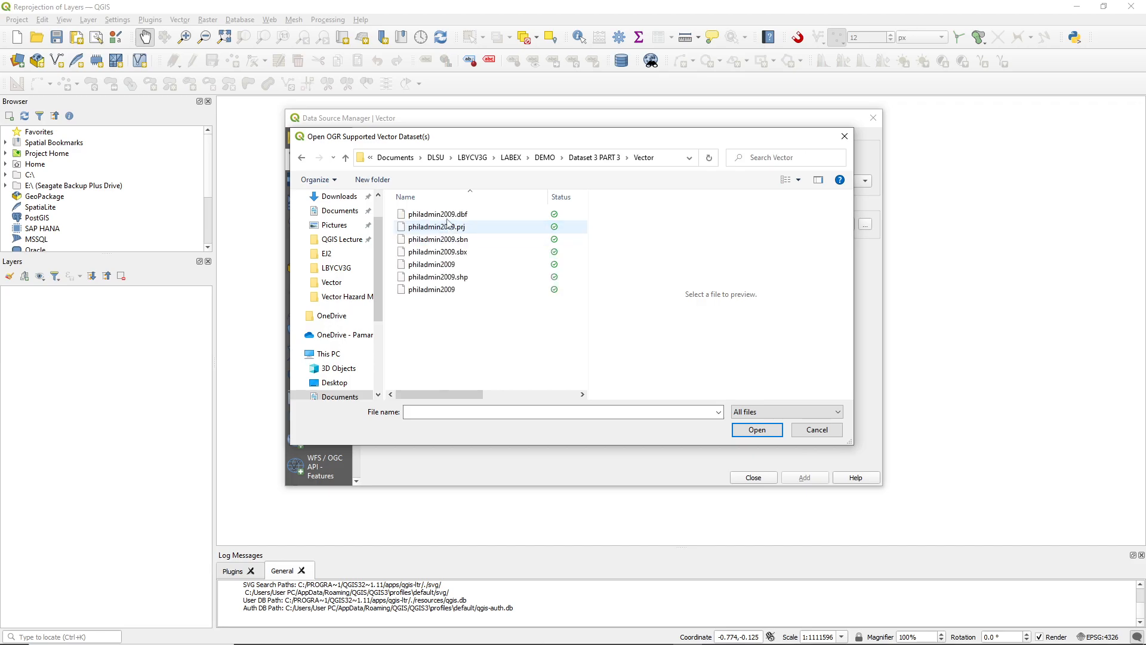
pyautogui.click(751, 411)
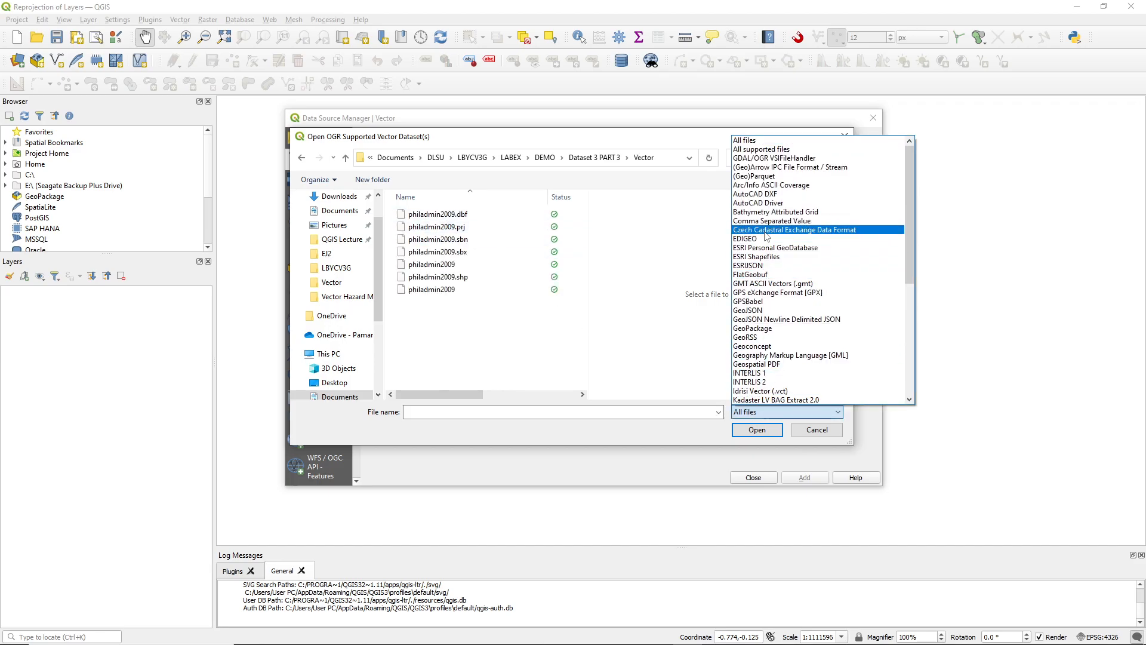
pyautogui.click(774, 256)
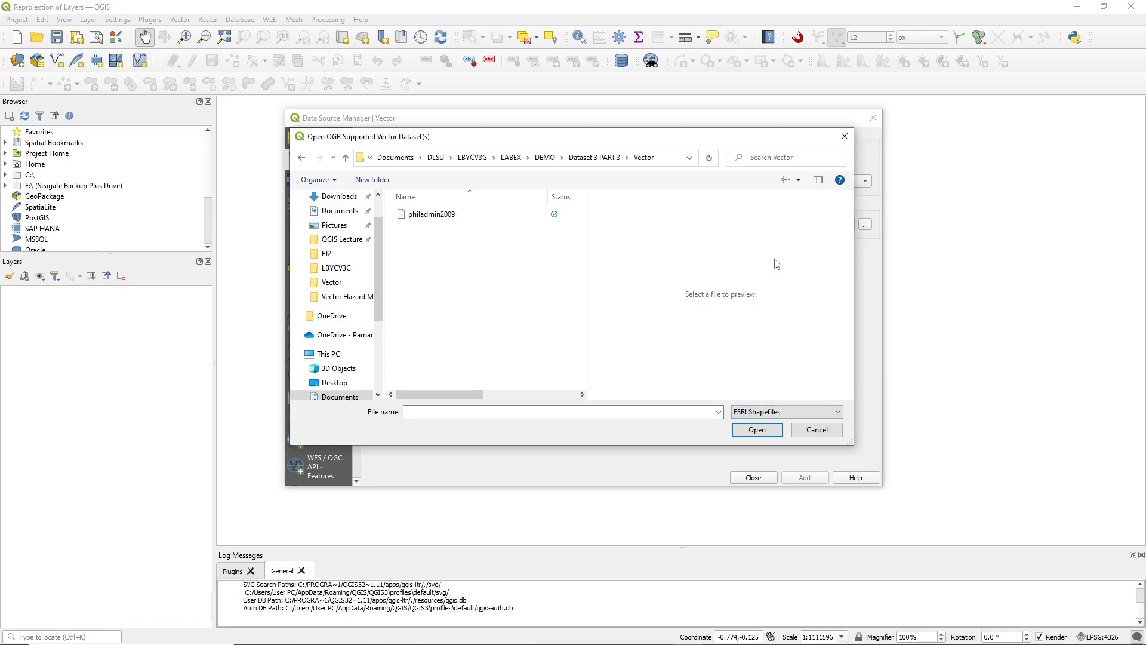
pyautogui.click(472, 216)
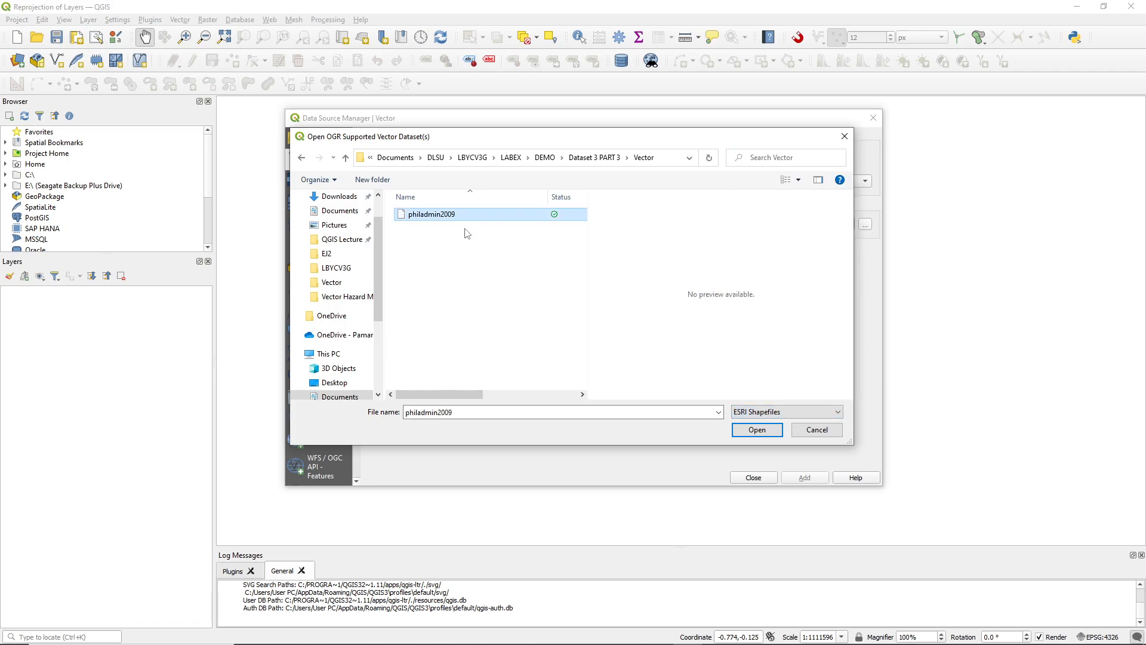
pyautogui.click(740, 431)
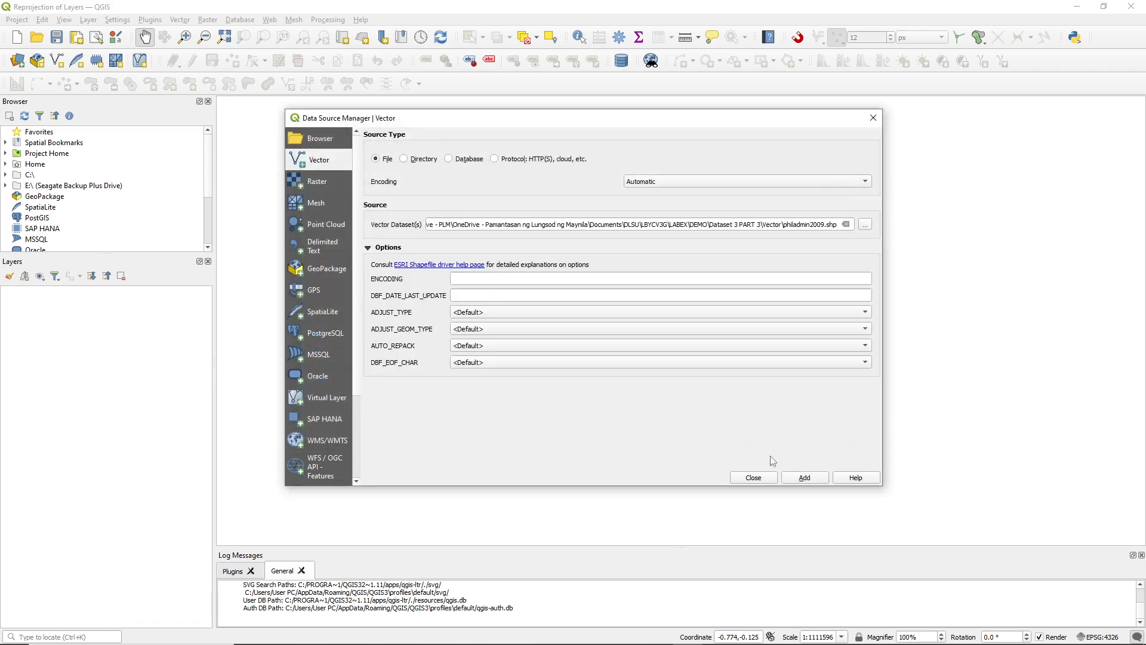
pyautogui.click(804, 478)
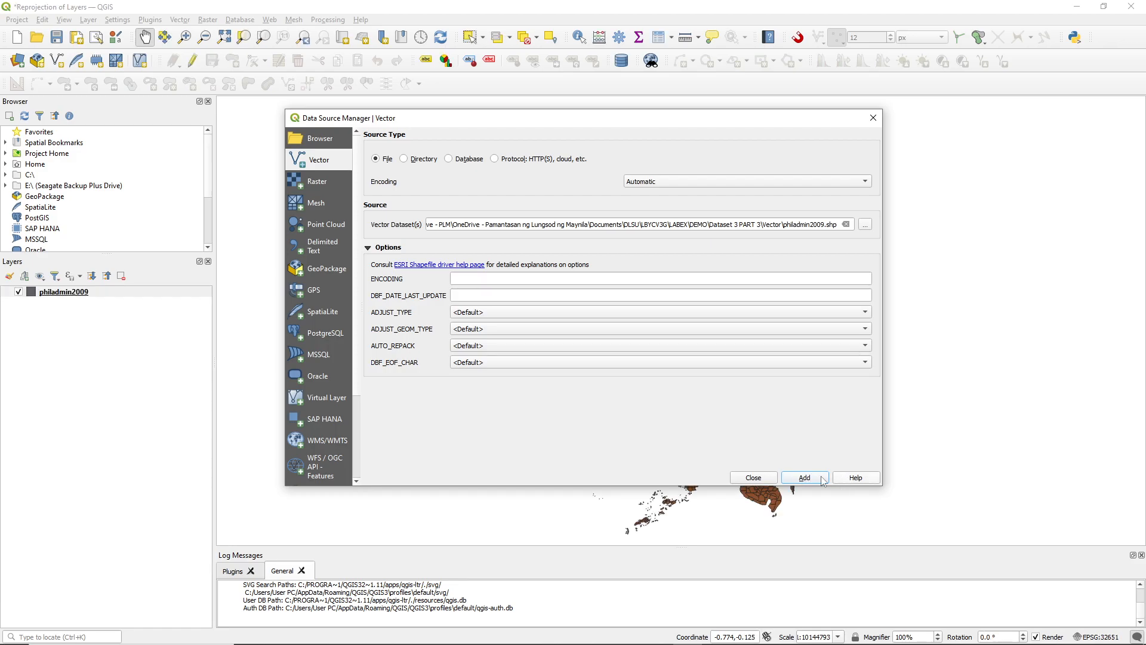
pyautogui.click(754, 478)
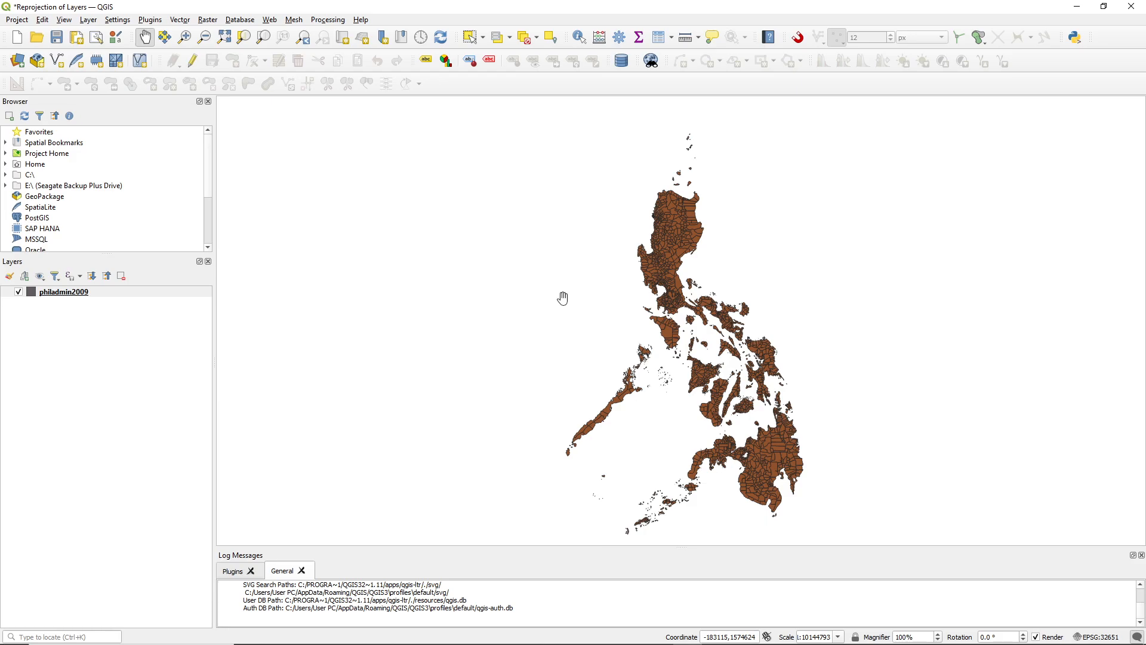
# Examine the coordinate reference system details in the philadmin2009 layer's properties, including name, units and method
pyautogui.click(64, 296)
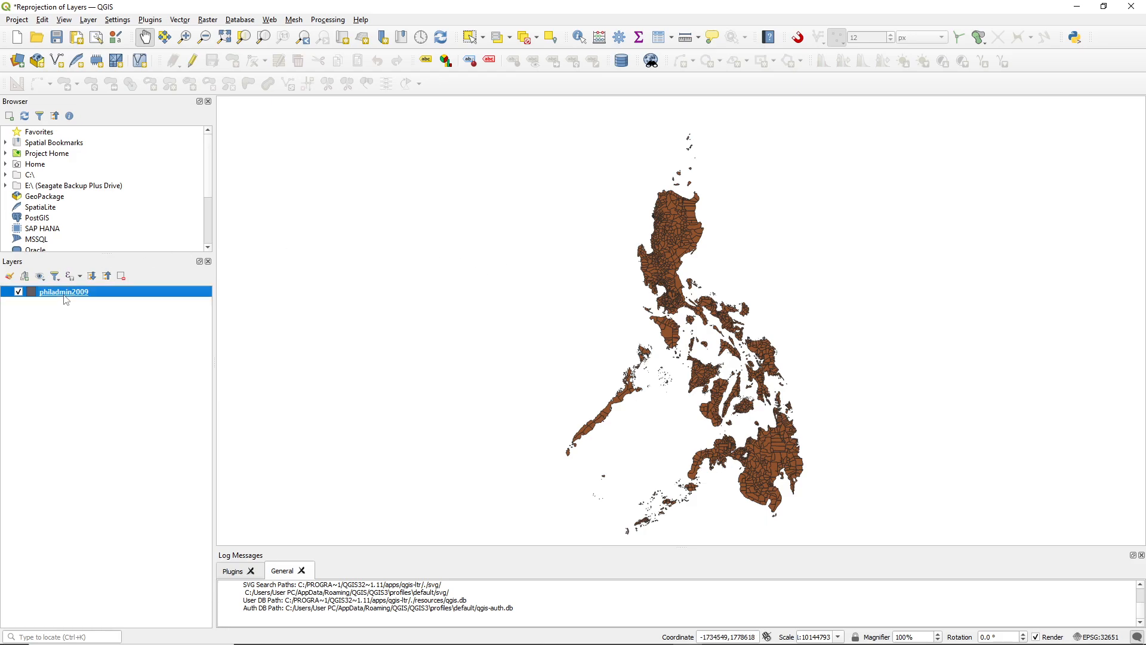
pyautogui.doubleClick(64, 293)
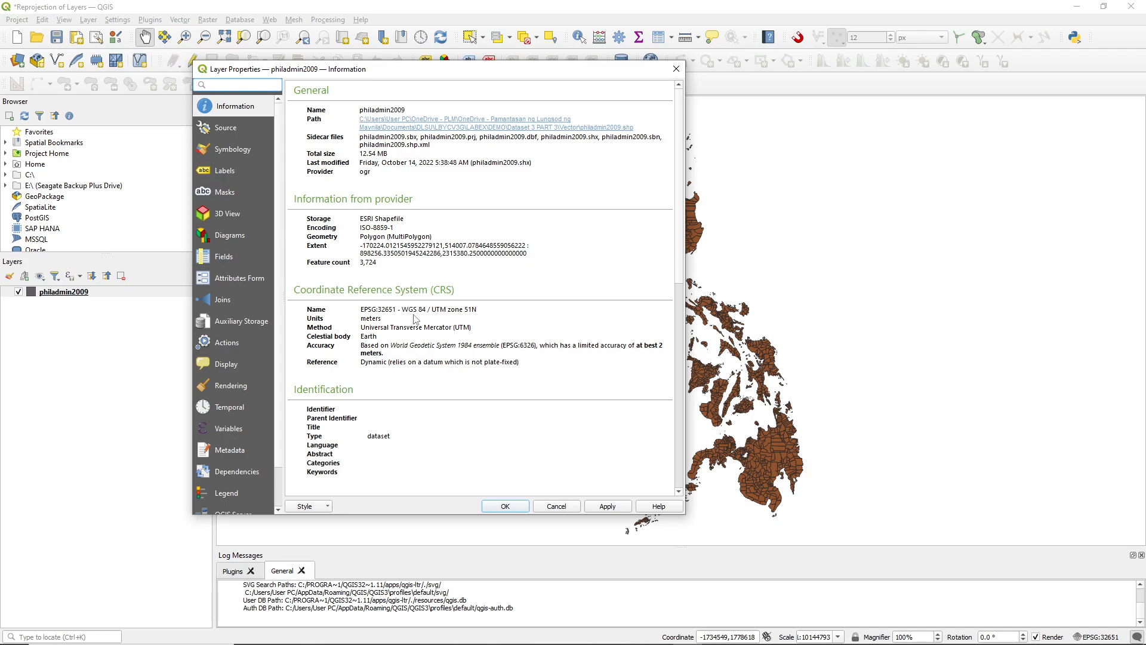
pyautogui.click(414, 317)
pyautogui.click(445, 321)
pyautogui.click(410, 336)
pyautogui.press('Escape')
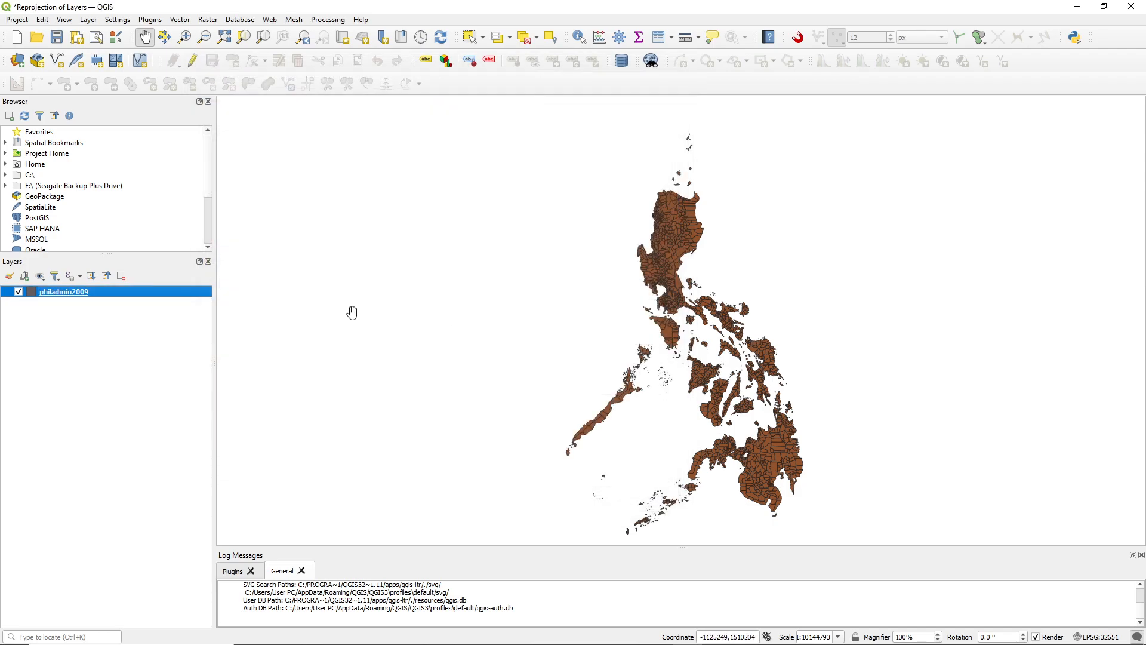
# Add the SDN_Rain_Induced_Landslide shapefile from the Vector Hazard Map folder as a vector layer, cancelling the coordinate transformation selection
pyautogui.hotkey('ctrl', 'shift', 'v')
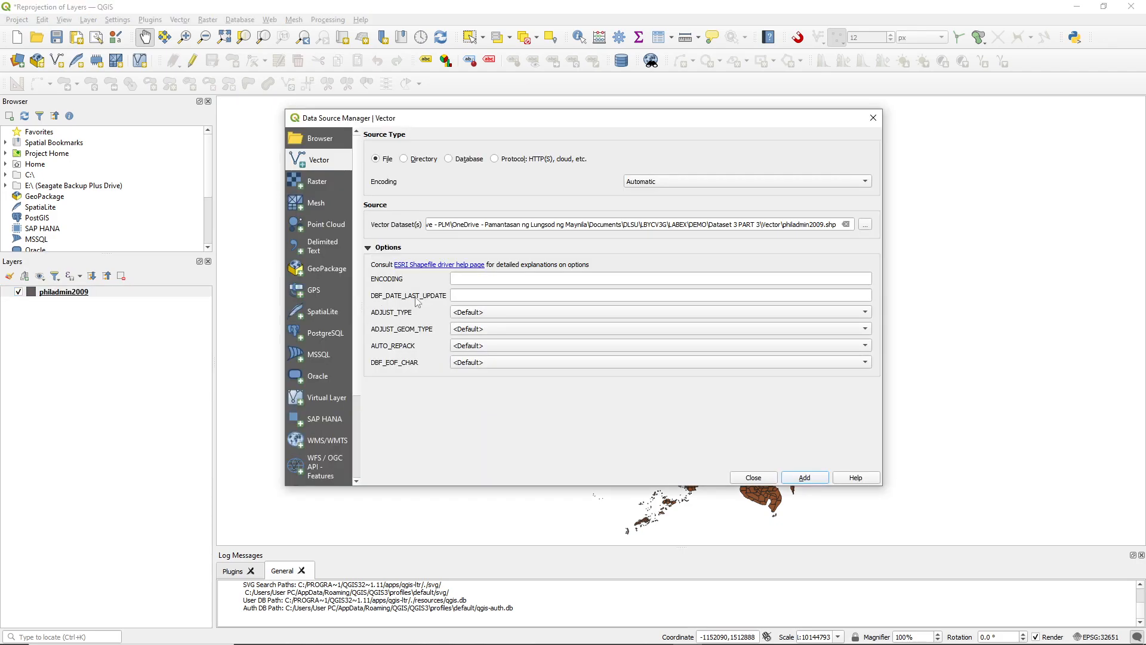
pyautogui.click(867, 227)
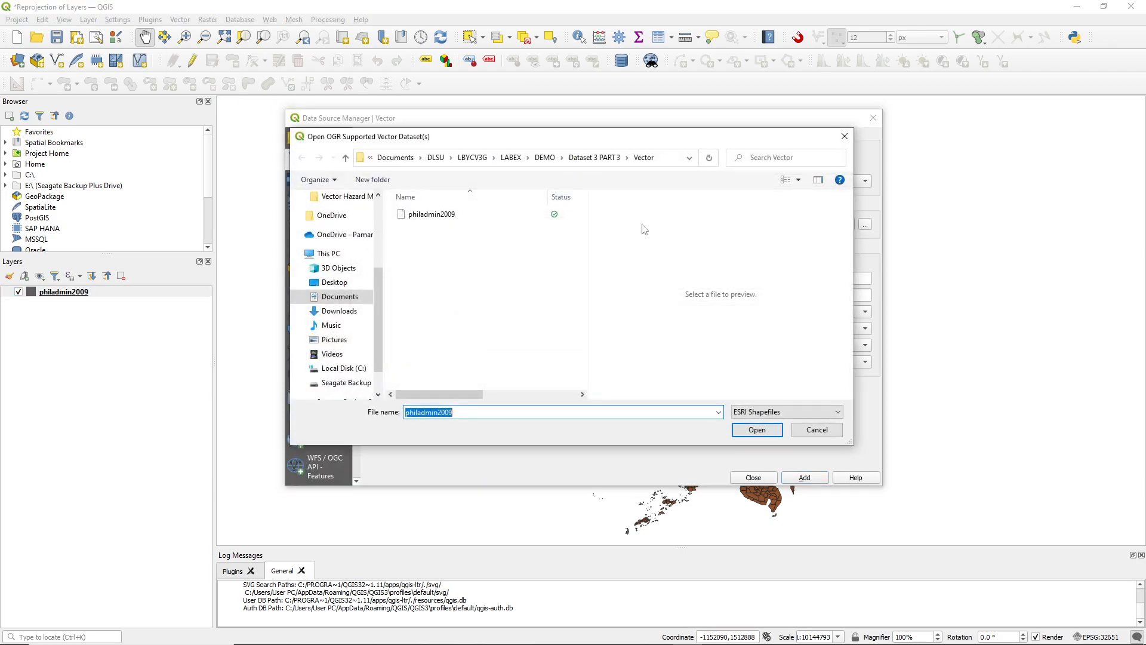
pyautogui.click(626, 158)
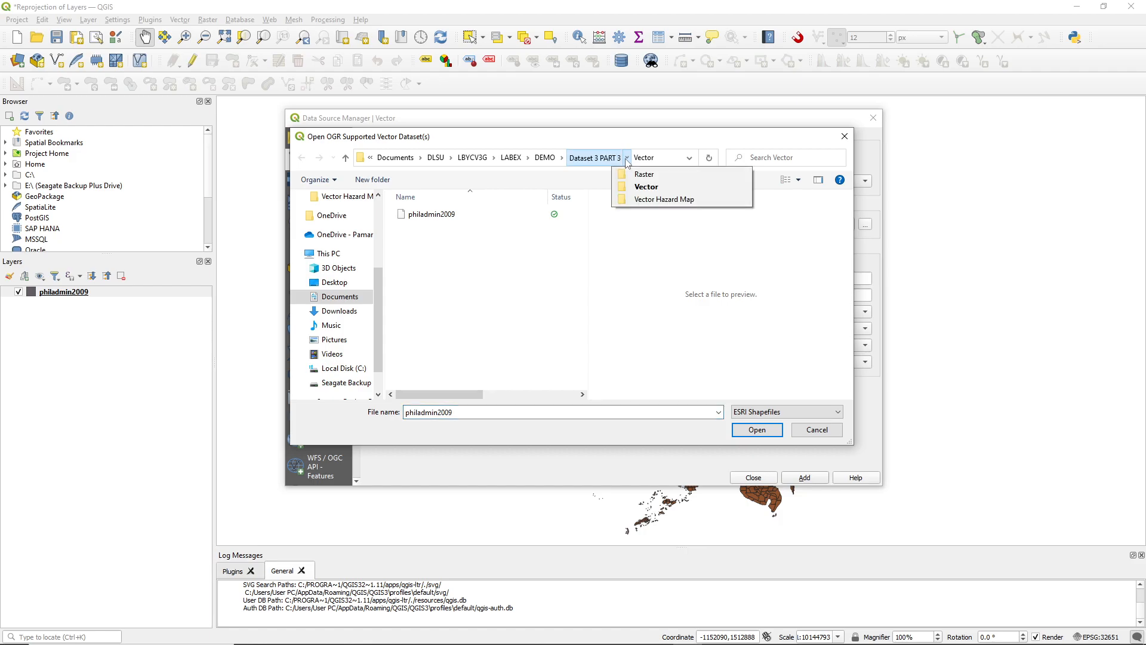
pyautogui.click(640, 200)
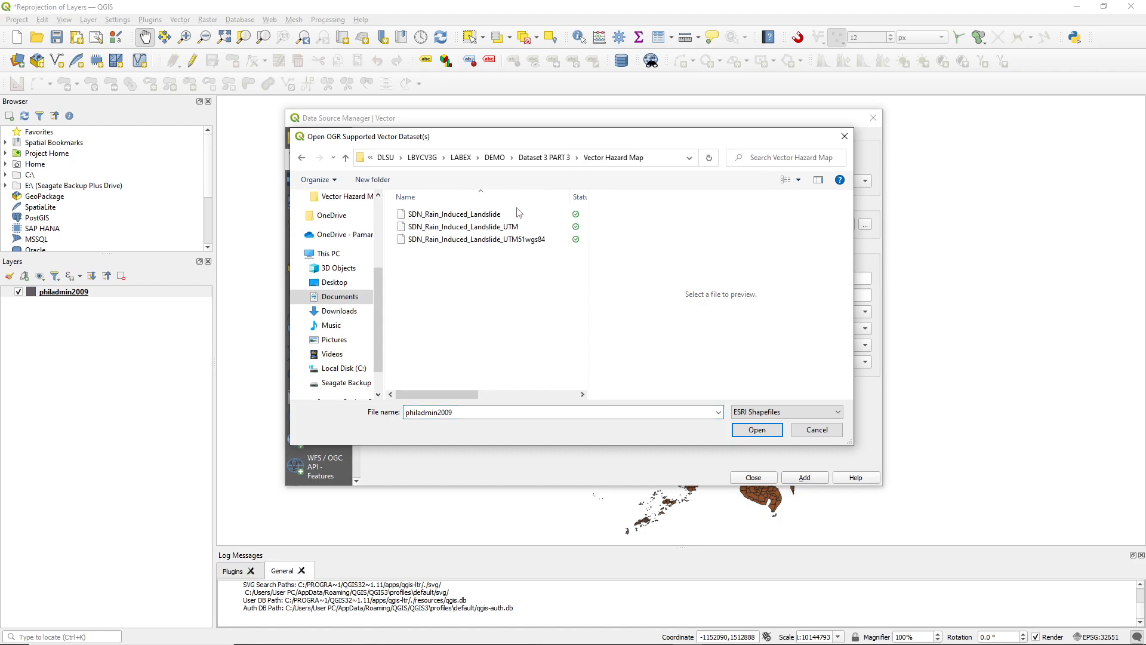
pyautogui.click(490, 214)
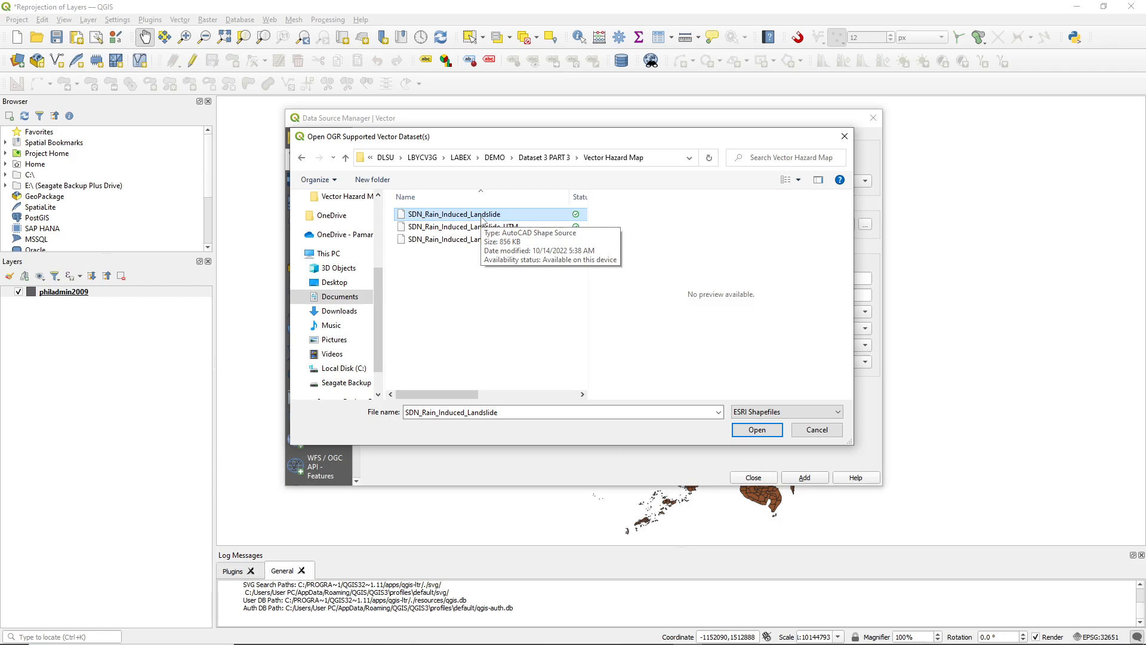
pyautogui.click(757, 429)
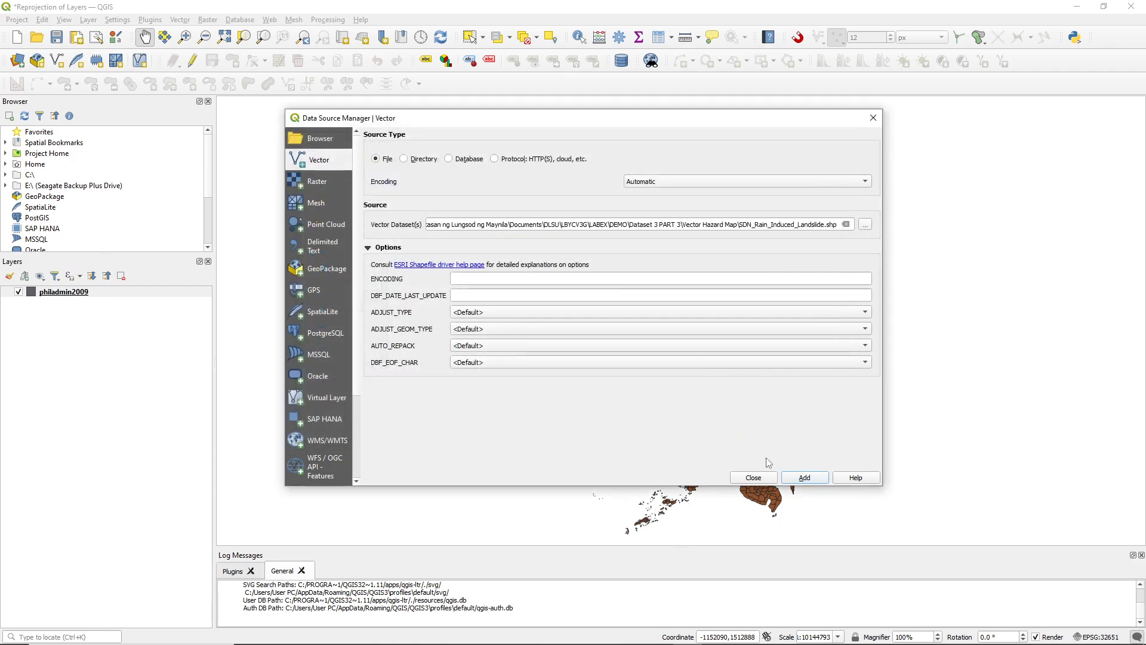
pyautogui.click(803, 477)
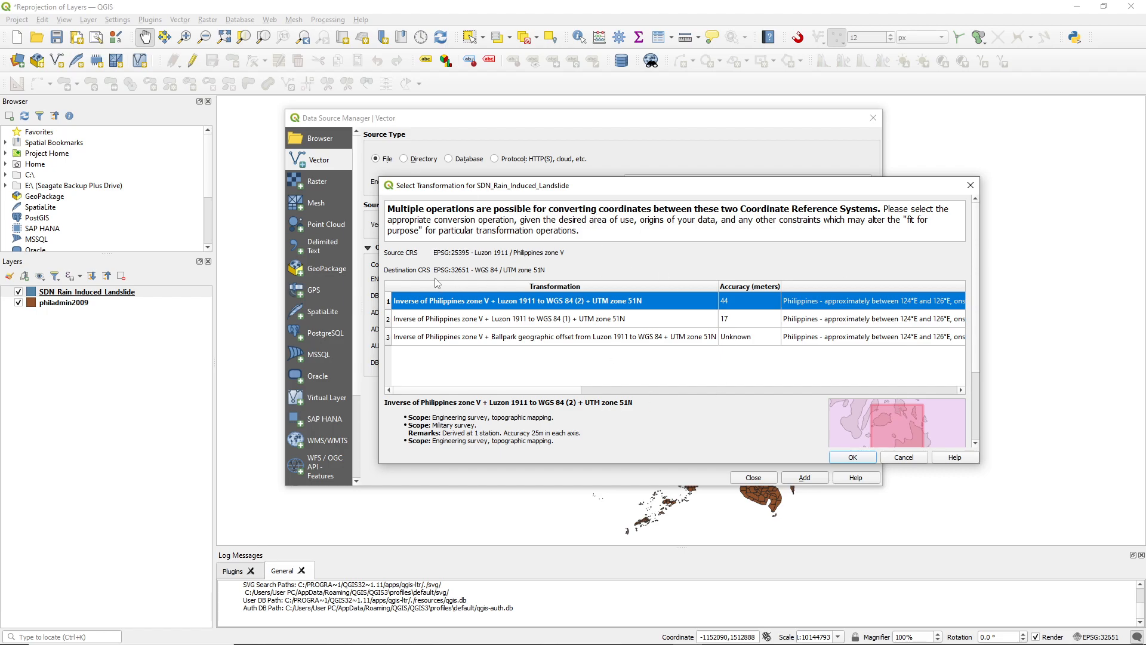
pyautogui.click(909, 458)
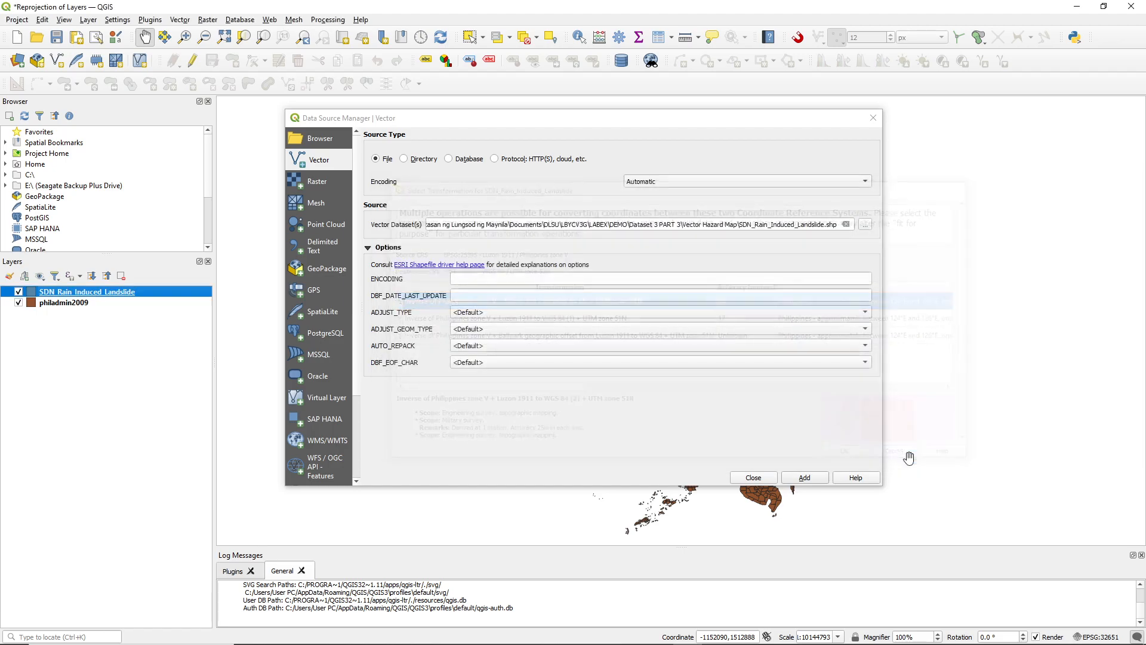
pyautogui.click(754, 478)
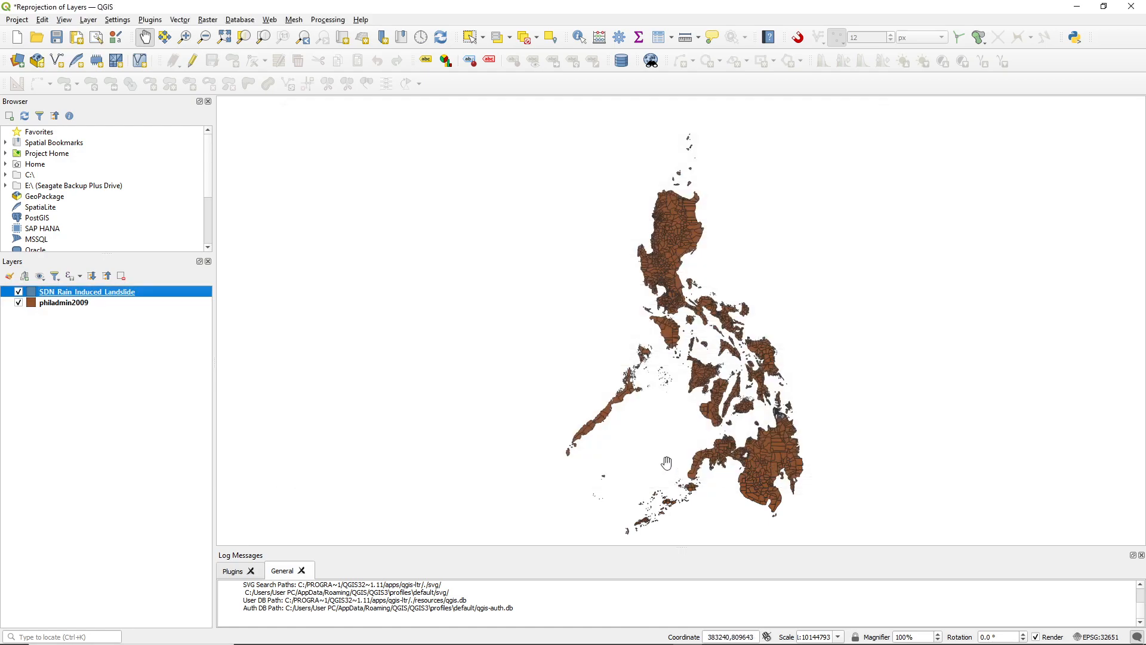
# Examine the SDN_Rain_Induced_Landslide layer's coordinate reference system in its properties, dismissing the transformation selection first
pyautogui.click(98, 297)
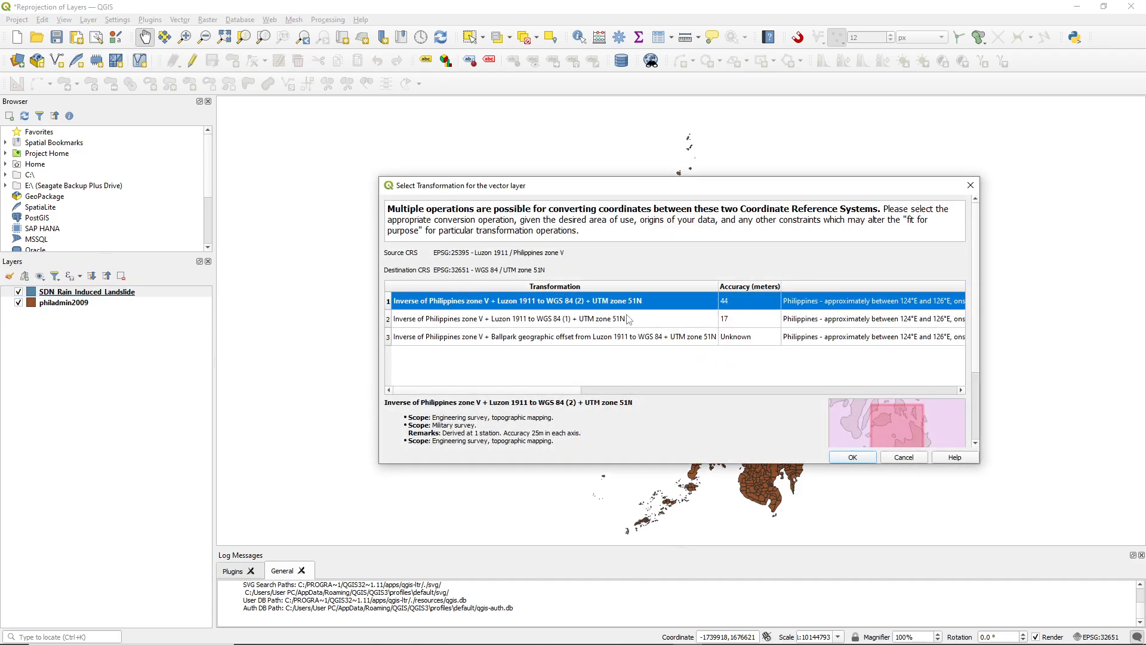
pyautogui.click(896, 459)
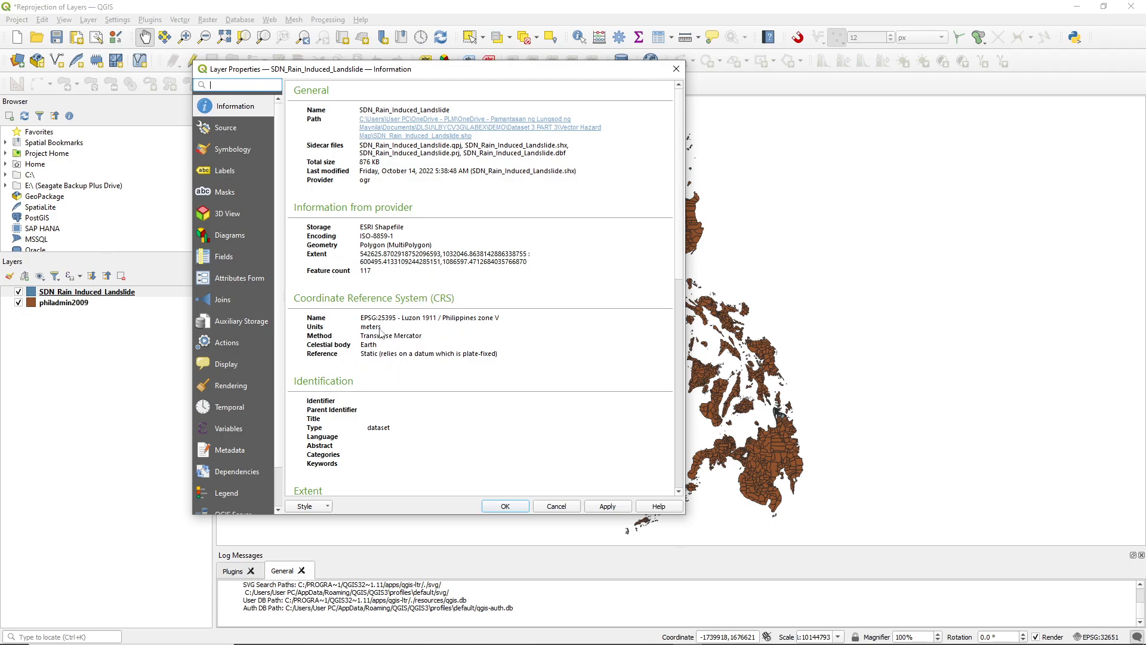
pyautogui.press('ctrl')
pyautogui.click(676, 70)
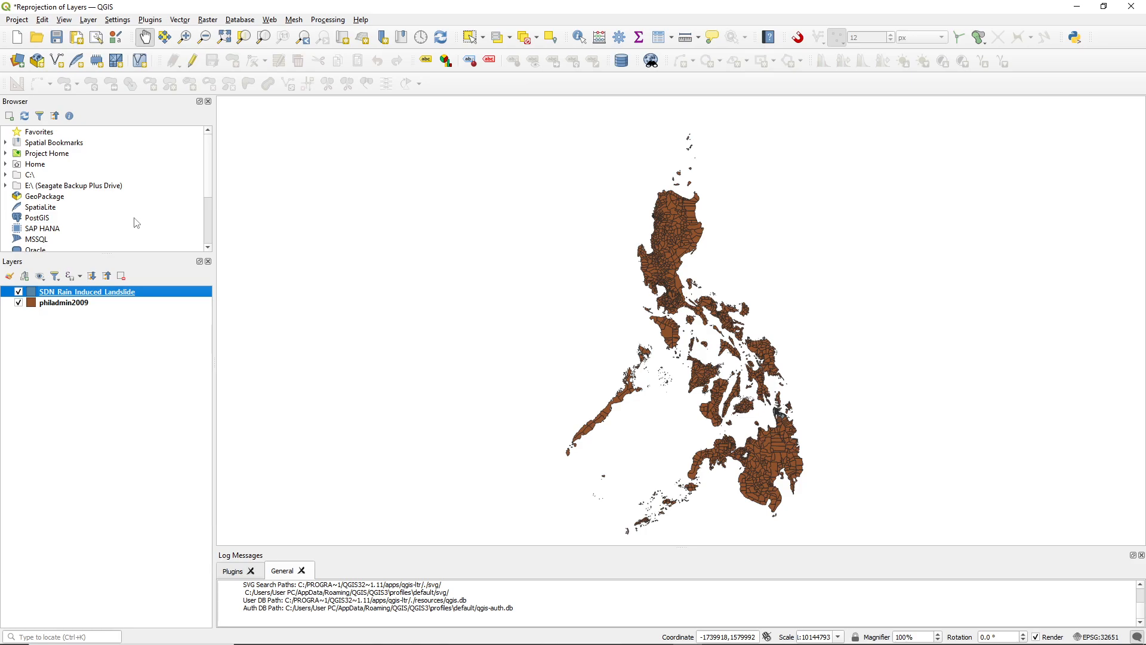
# Add the srtm41_90m_phl raster from the Raster folder of Dataset 3 PART 3 as a raster layer
pyautogui.hotkey('ctrl', 'shift', 'r')
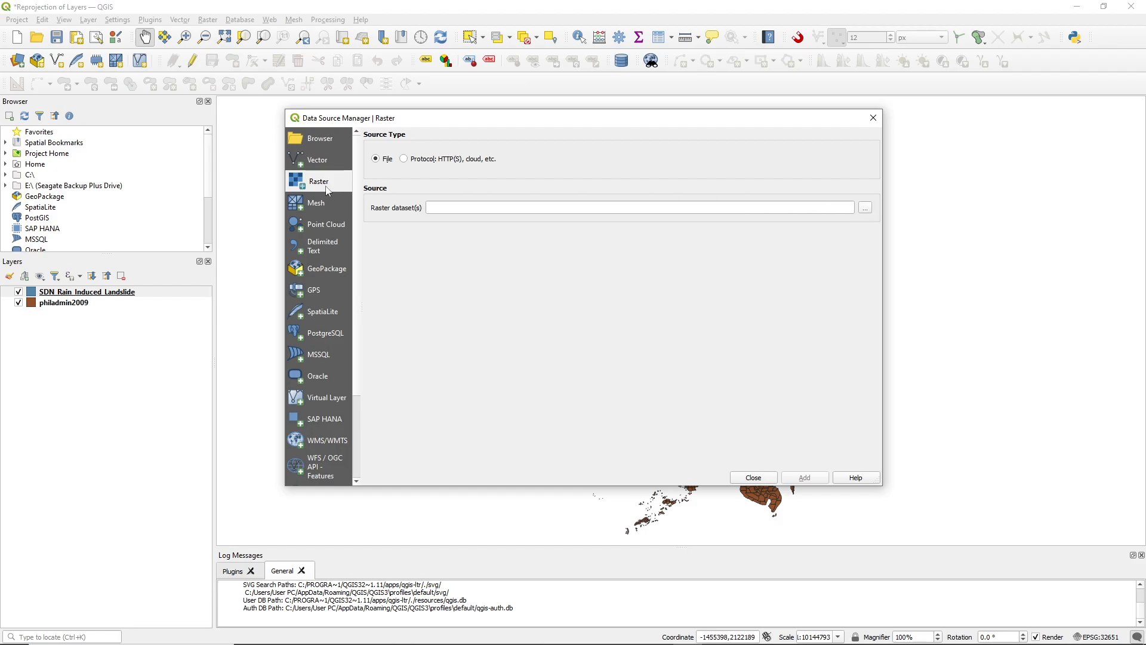
pyautogui.click(866, 207)
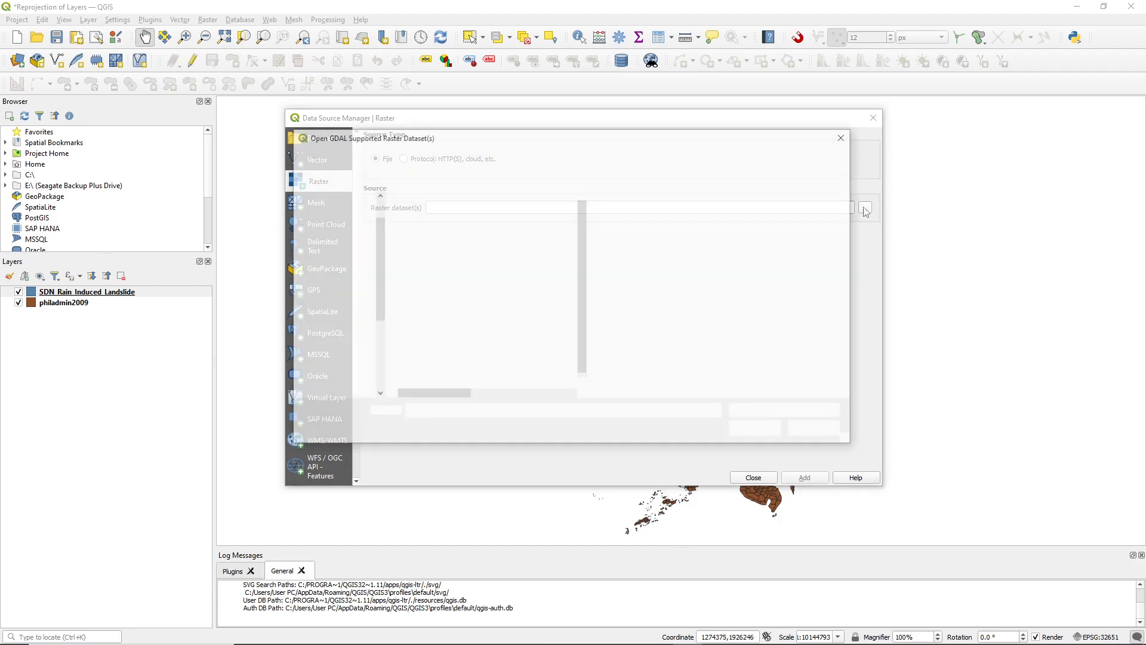
pyautogui.click(576, 158)
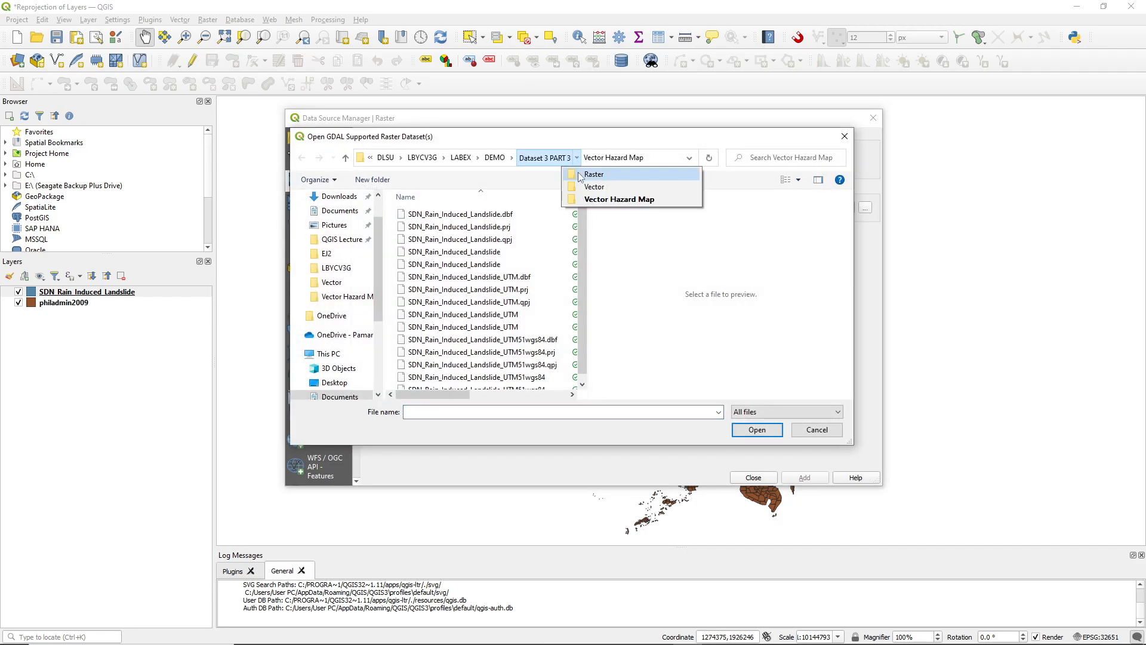
pyautogui.click(579, 175)
pyautogui.click(484, 217)
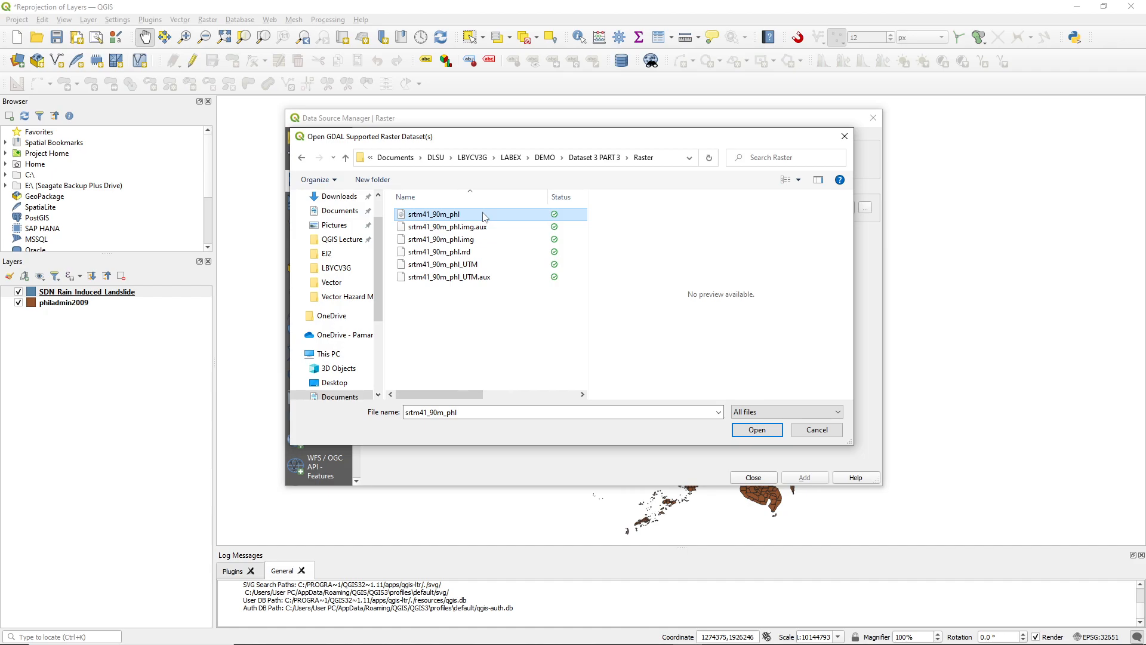
pyautogui.click(757, 435)
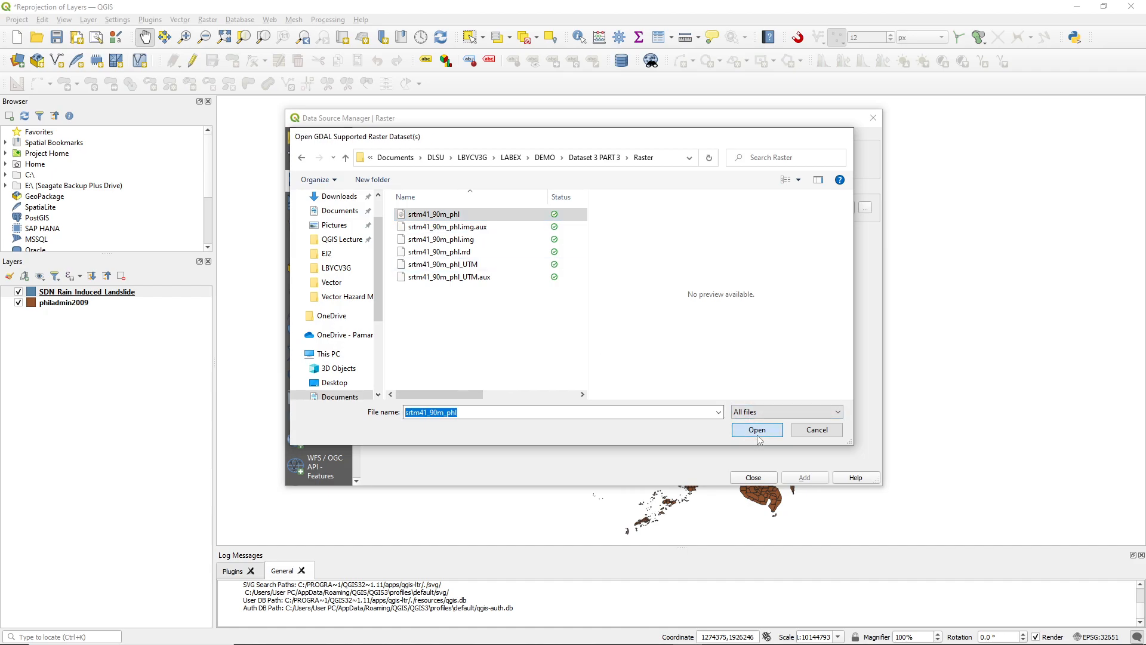
pyautogui.click(805, 477)
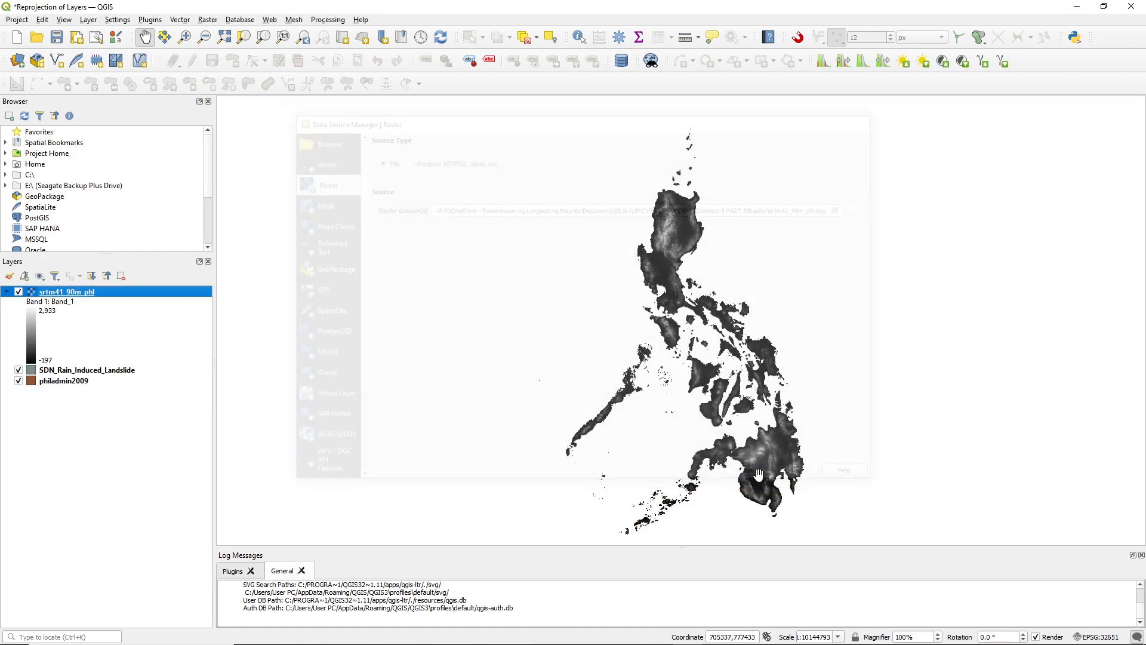
pyautogui.click(770, 478)
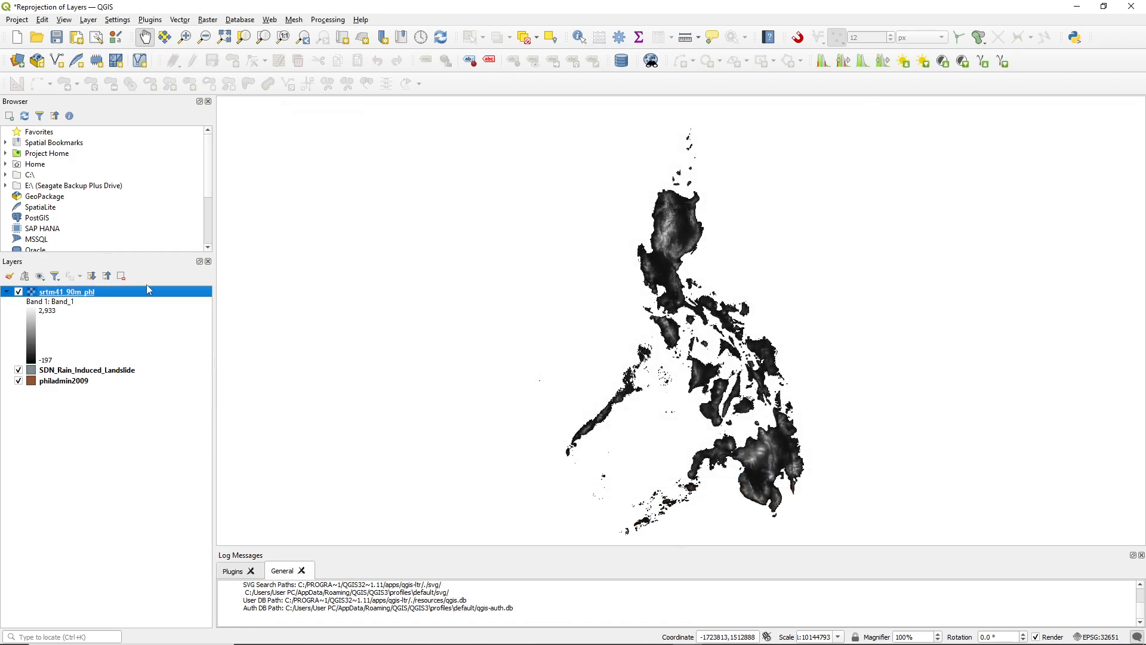
# Examine the coordinate reference system details in the srtm41_90m_phl raster layer's properties, including name, units and method
pyautogui.doubleClick(89, 295)
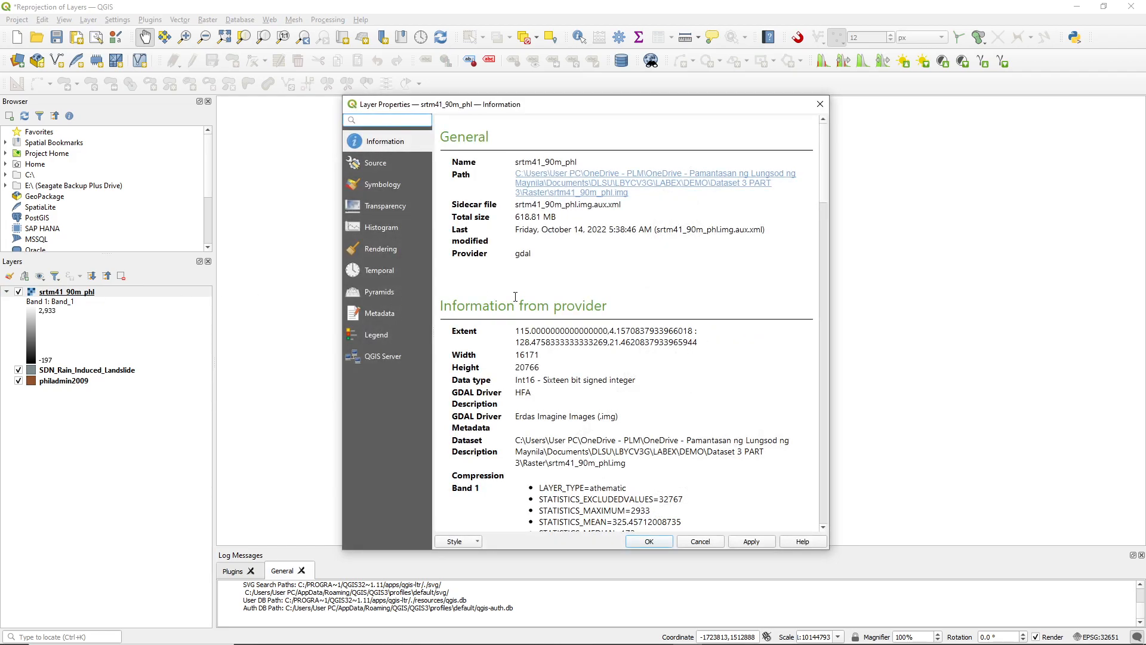
pyautogui.scroll(-12, 484, 297)
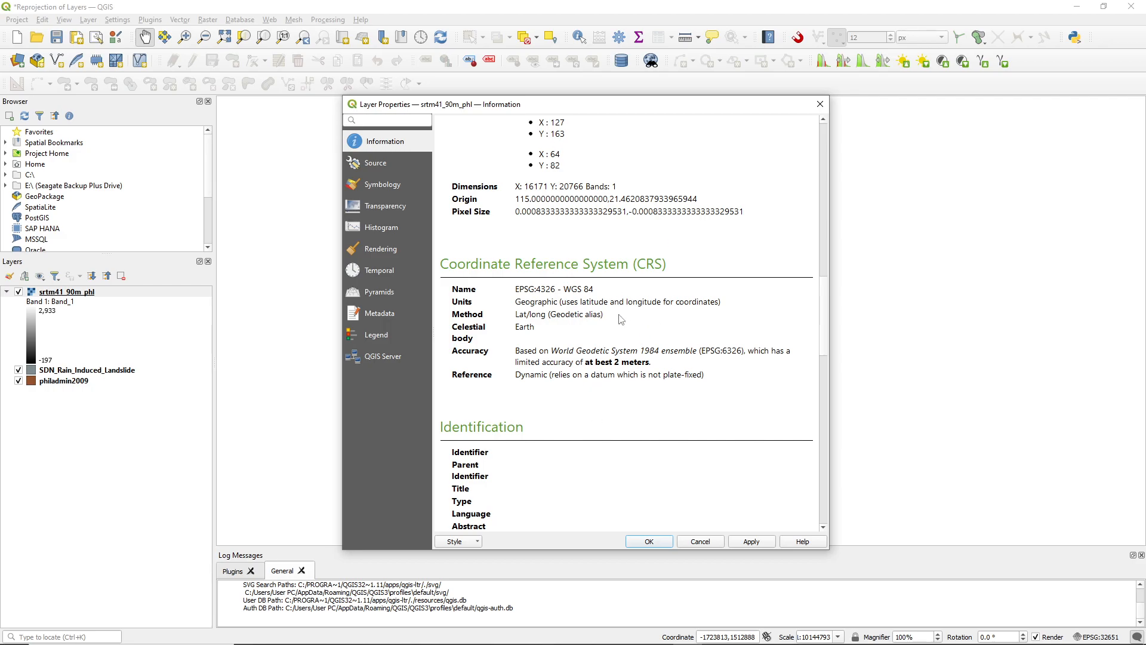
pyautogui.click(649, 541)
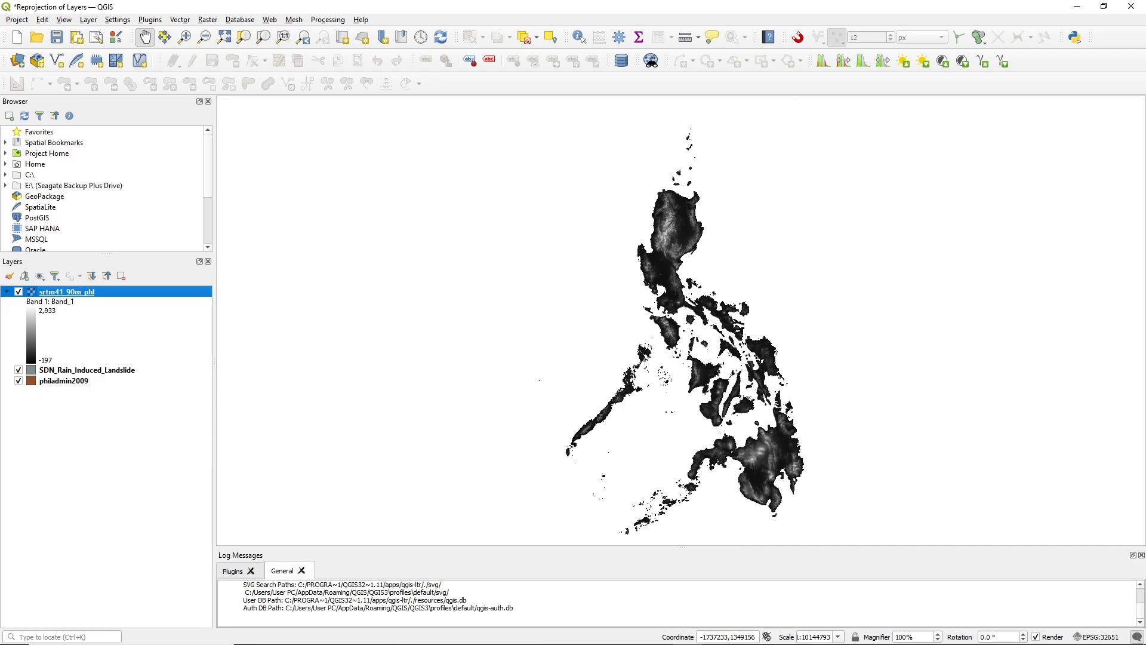
# Review the philadmin2009 layer's coordinate reference system in its properties for comparison with the raster
pyautogui.click(89, 385)
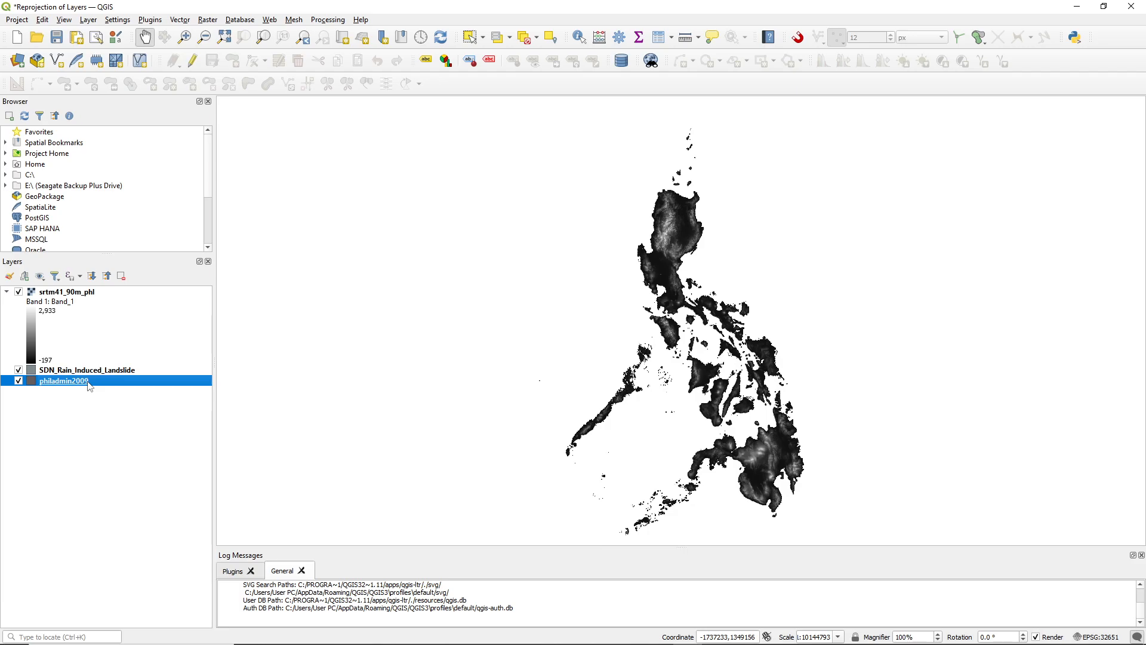
pyautogui.doubleClick(89, 385)
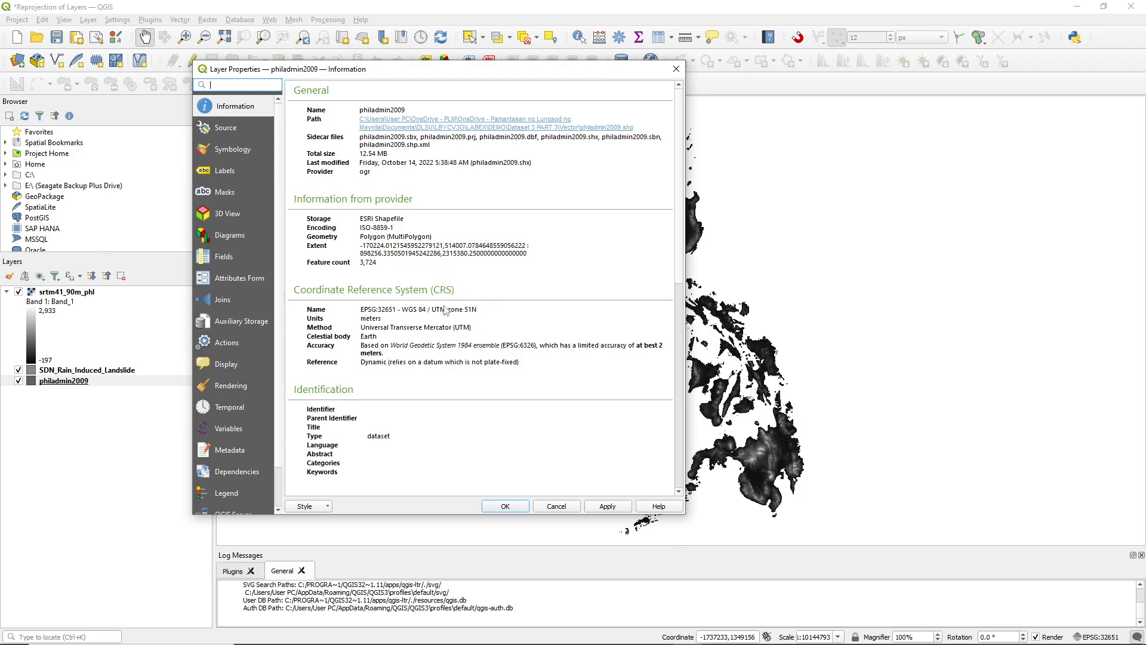
pyautogui.click(675, 69)
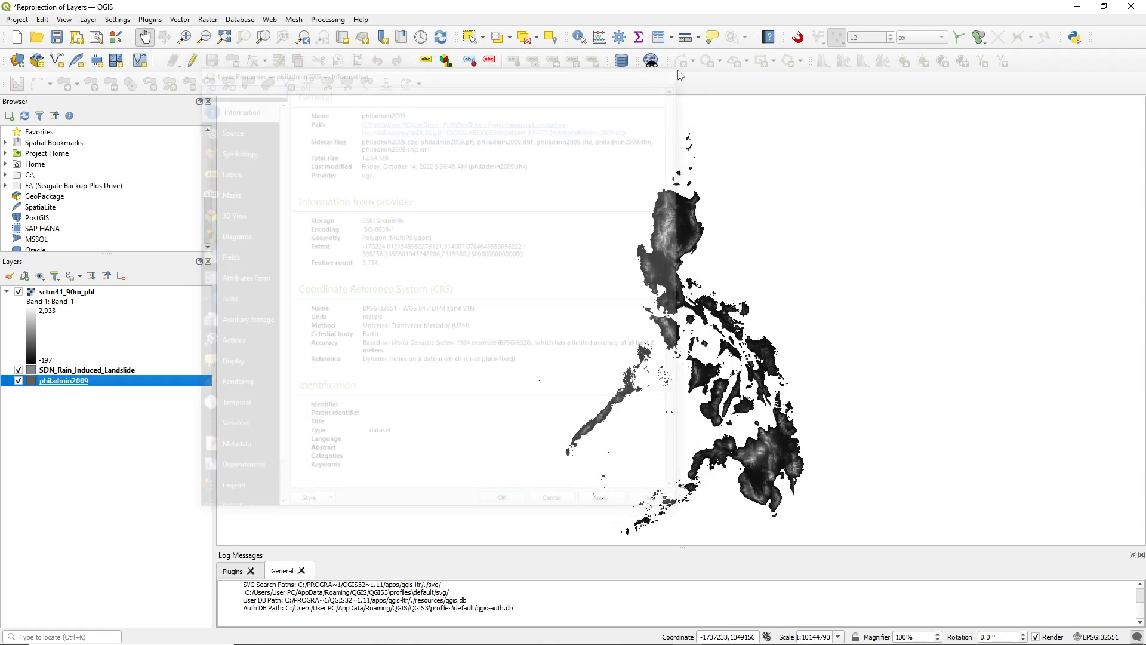
# Reorder the layers so SDN_Rain_Induced_Landslide draws above srtm41_90m_phl, and check the landslide area on the map
pyautogui.moveTo(78, 300); pyautogui.dragTo(80, 379)
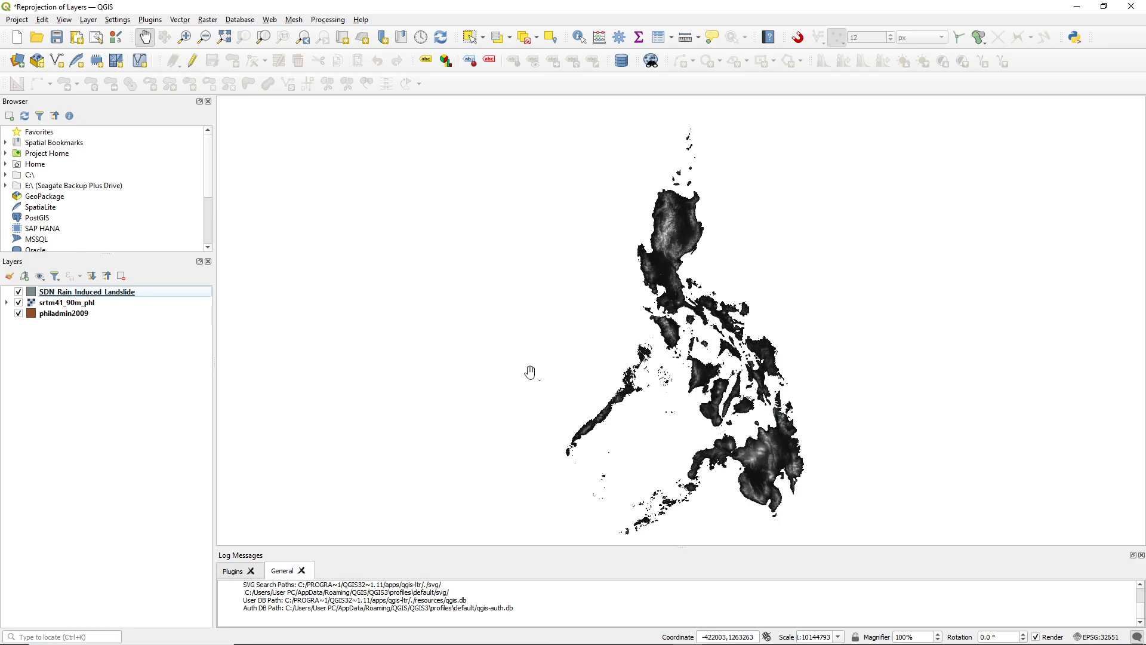
pyautogui.scroll(3, 687, 415)
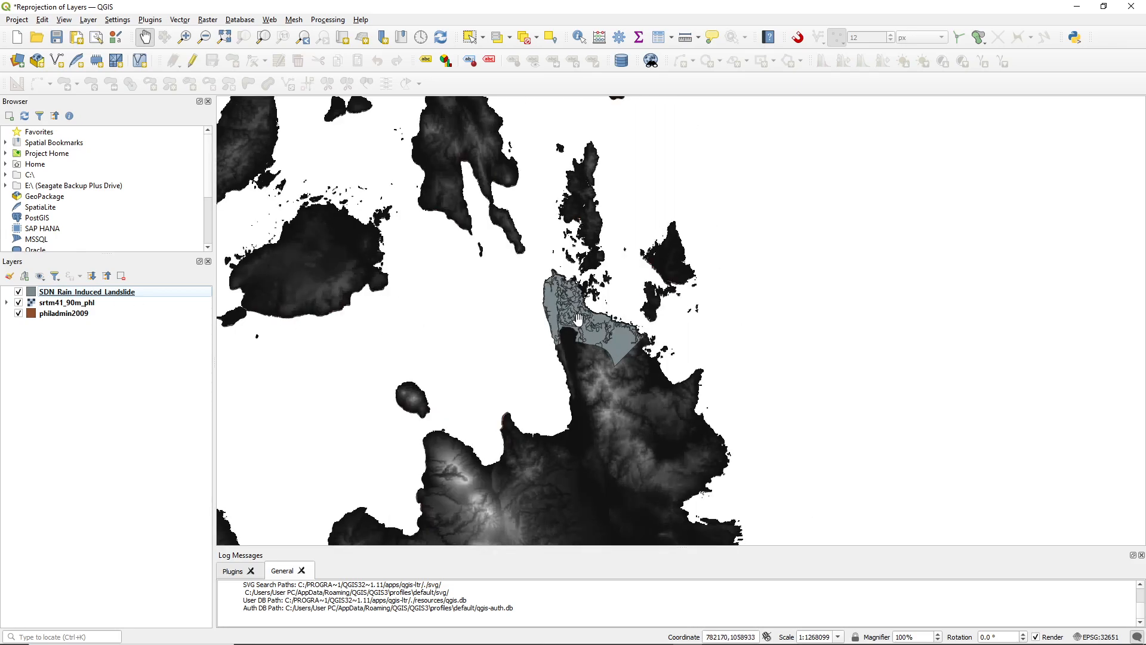
pyautogui.scroll(-2, 583, 332)
# Hide the landslide and SRTM layers to isolate philadmin2009, and check its coordinate reference system in the layer properties
pyautogui.click(19, 292)
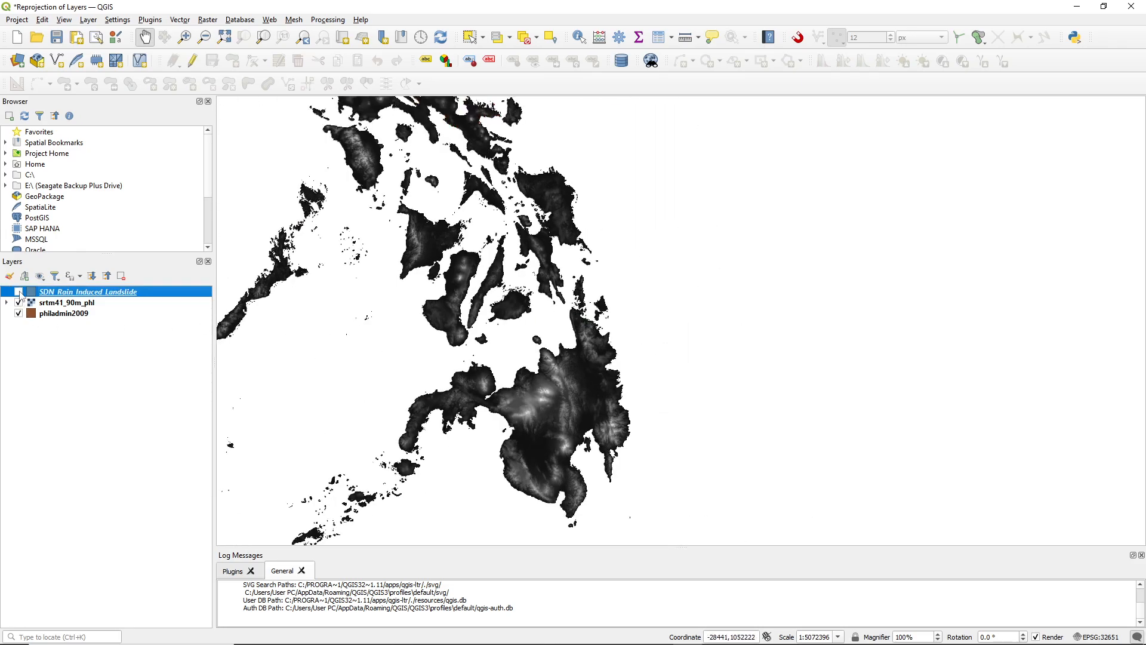
pyautogui.click(19, 292)
pyautogui.click(19, 302)
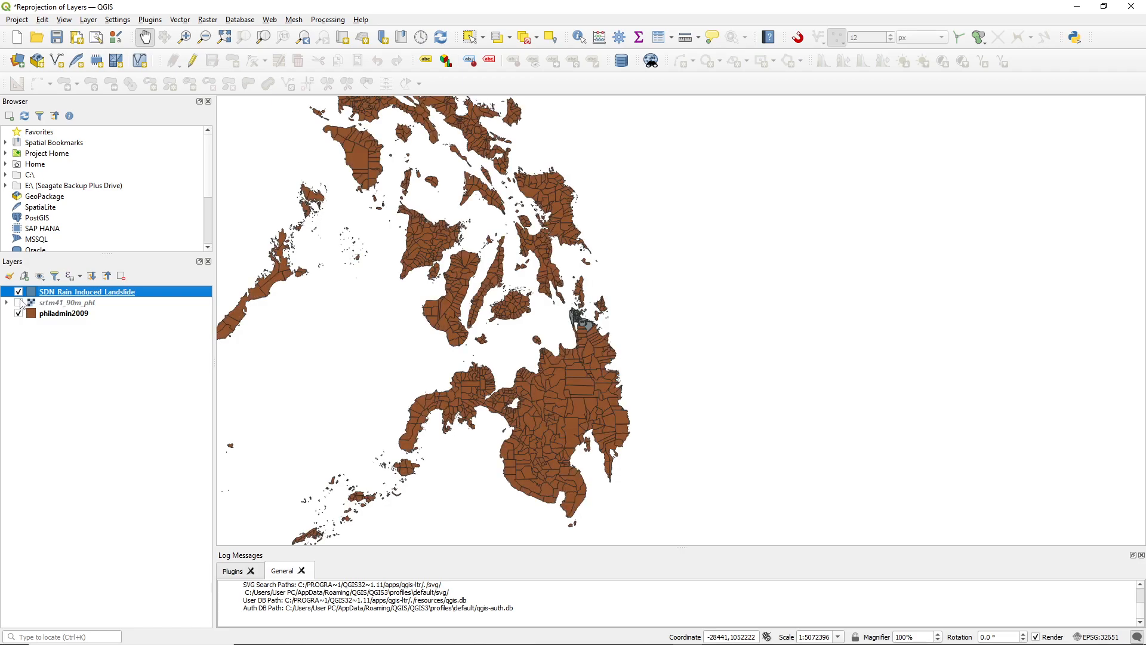
pyautogui.click(64, 314)
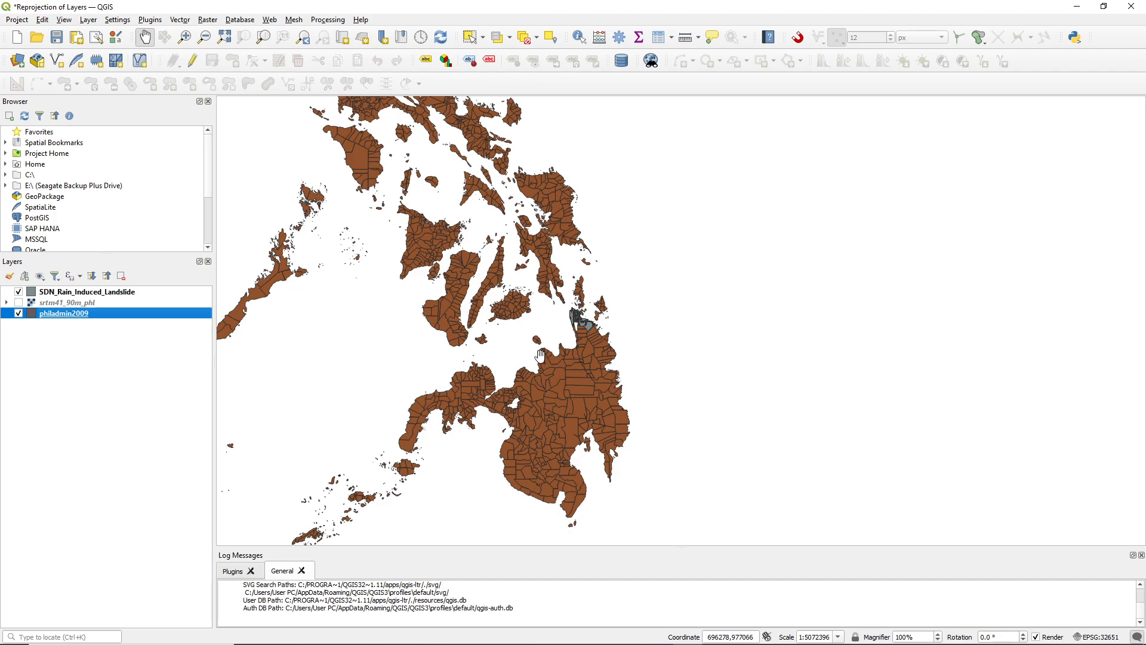
pyautogui.click(18, 293)
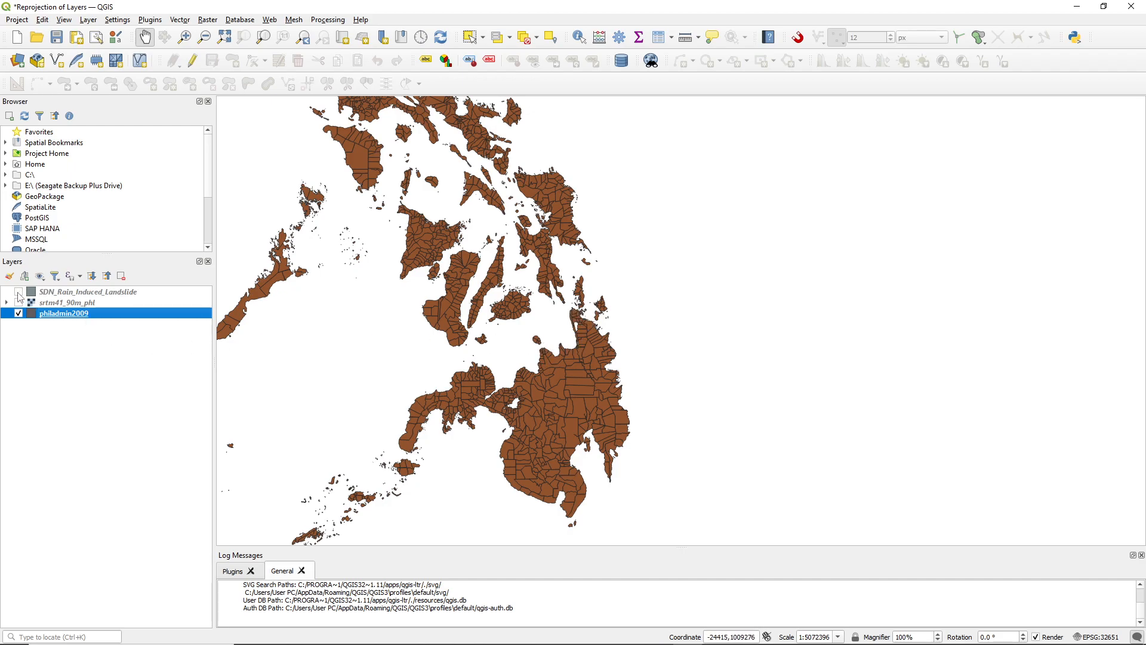
pyautogui.doubleClick(64, 314)
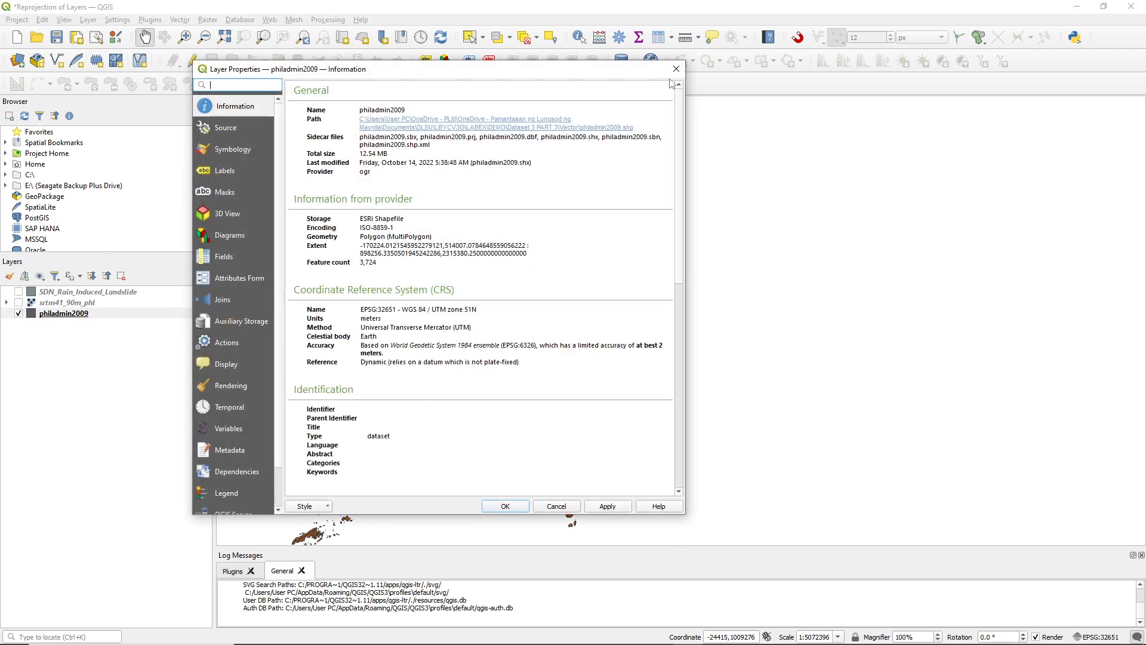
pyautogui.click(676, 72)
# Compare the SDN_Rain_Induced_Landslide layer's alignment with philadmin2009 by toggling its visibility, leaving it hidden
pyautogui.scroll(2, 610, 299)
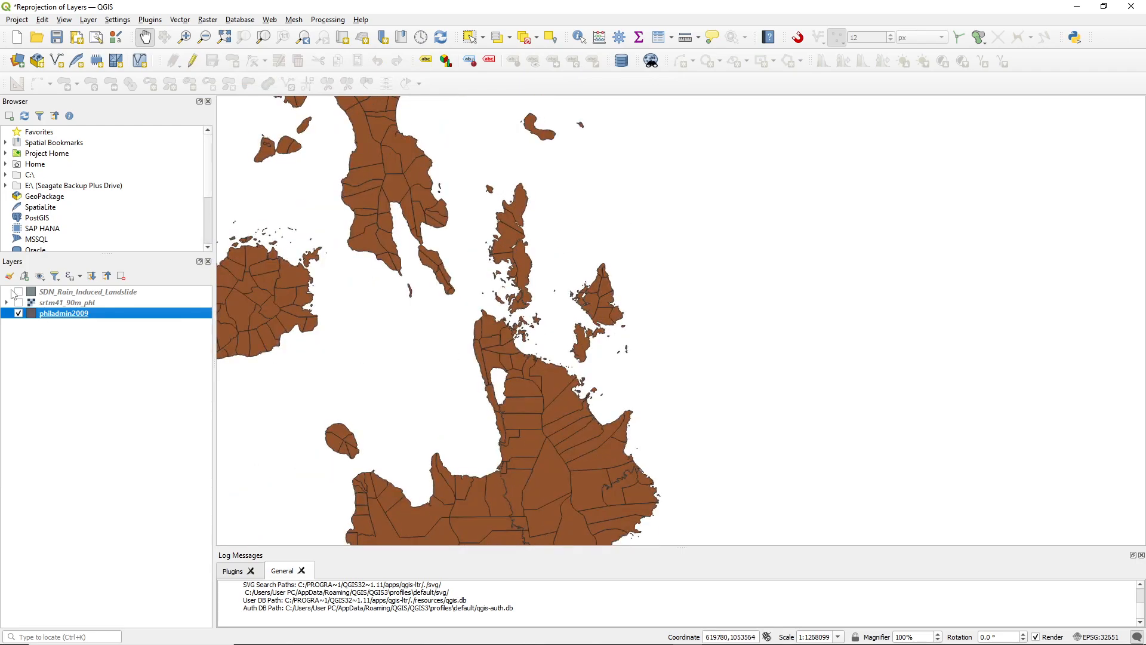
pyautogui.click(19, 293)
pyautogui.click(19, 293)
pyautogui.click(19, 293)
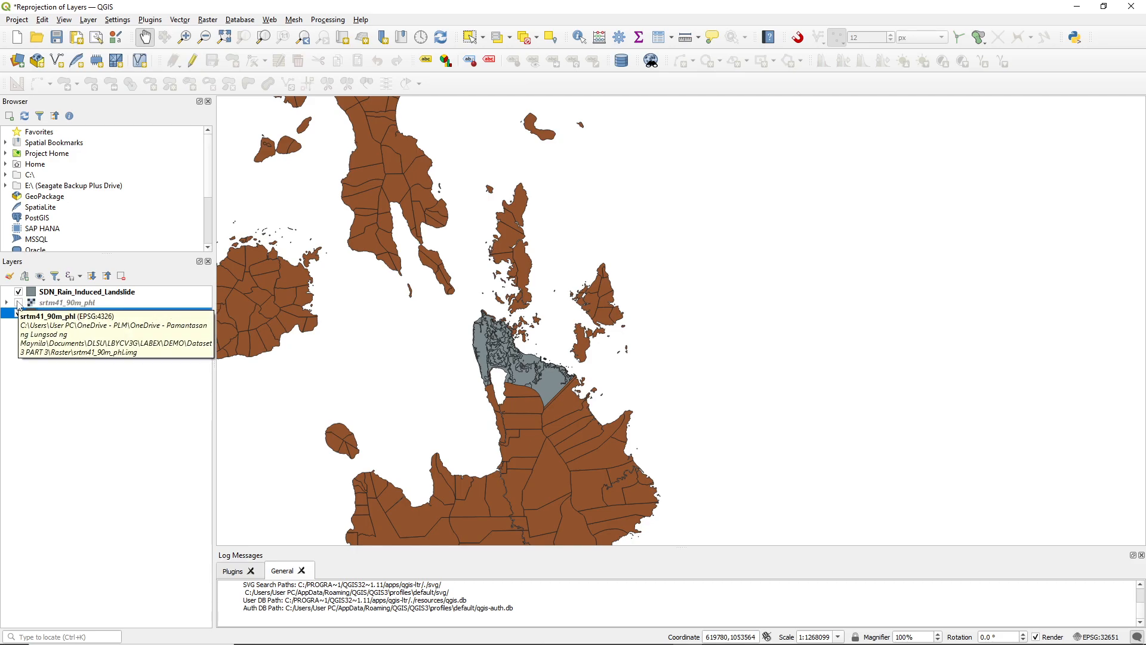
pyautogui.click(18, 292)
# Show the srtm41_90m_phl raster over philadmin2009 and compare their overlap across the whole country by toggling the raster's visibility
pyautogui.click(18, 303)
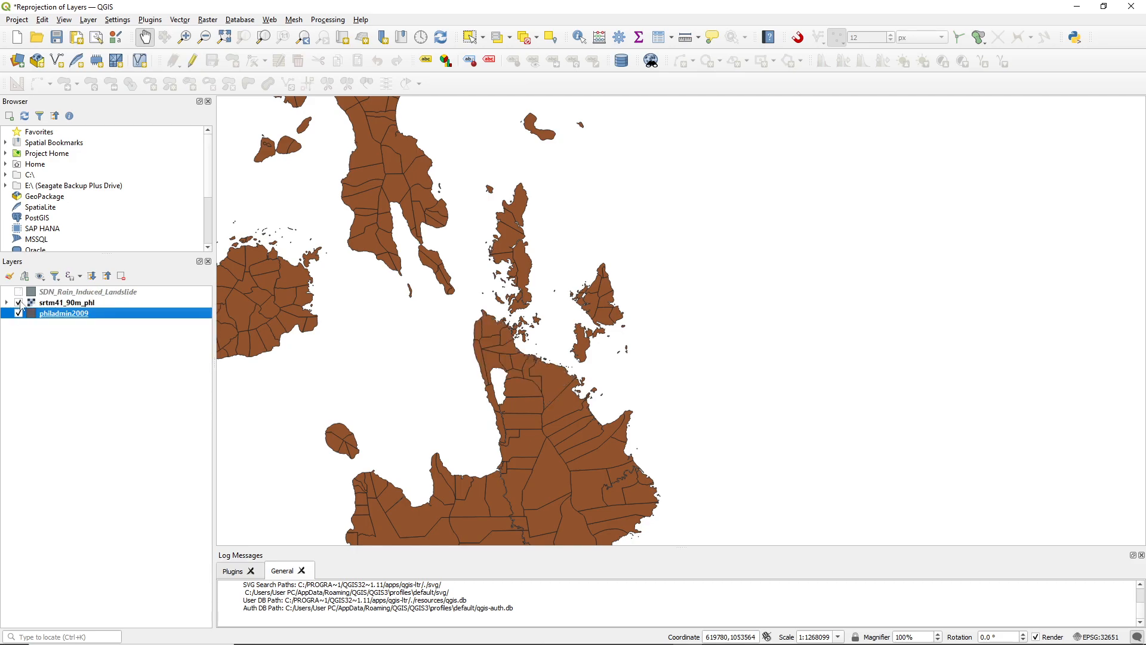
pyautogui.scroll(-6, 230, 297)
pyautogui.scroll(2, 231, 296)
pyautogui.moveTo(818, 221); pyautogui.dragTo(558, 277)
pyautogui.scroll(1, 661, 308)
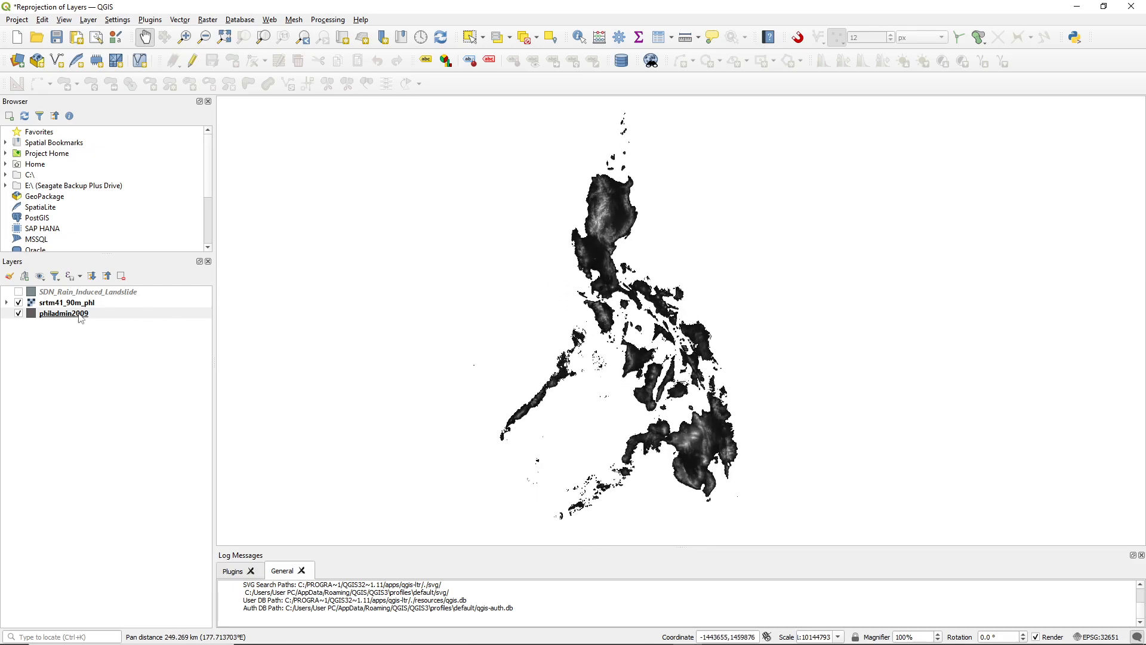
pyautogui.click(18, 303)
pyautogui.click(19, 303)
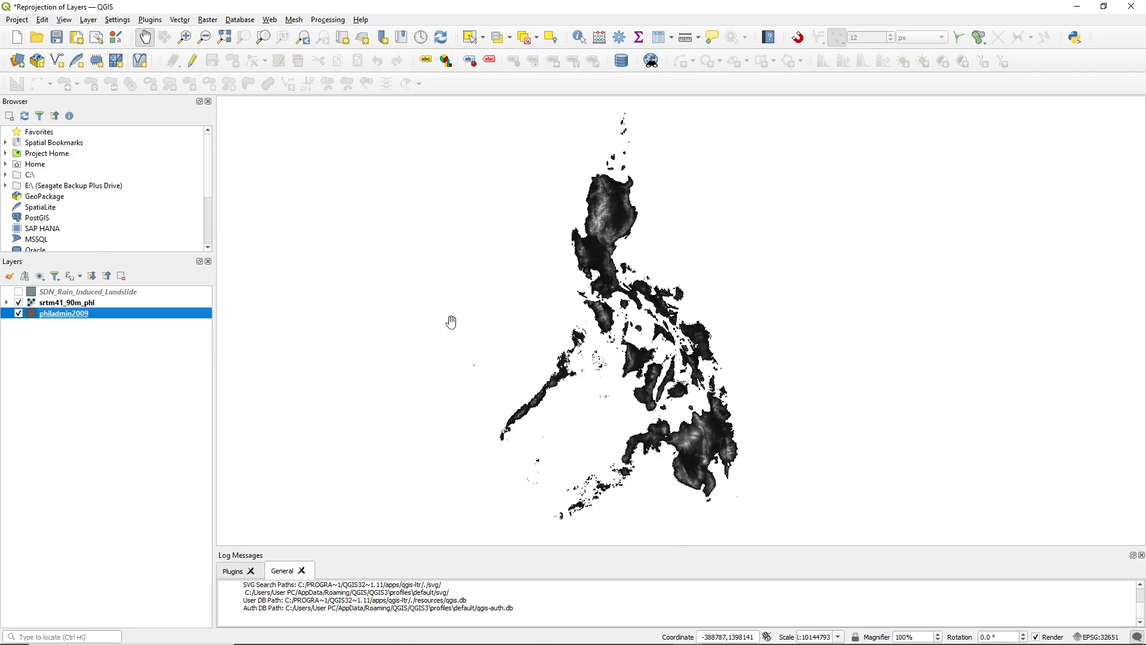
pyautogui.moveTo(494, 307); pyautogui.dragTo(632, 286)
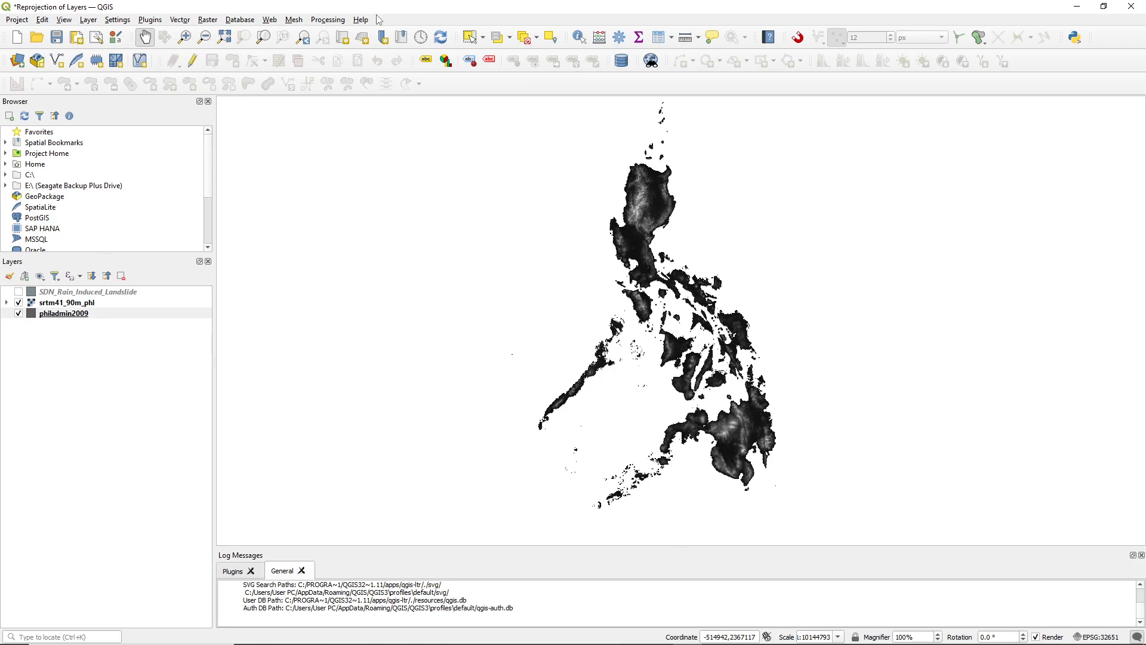
# Show SDN_Rain_Induced_Landslide again and examine its coordinate reference system in the properties, cancelling the transformation selection
pyautogui.click(19, 292)
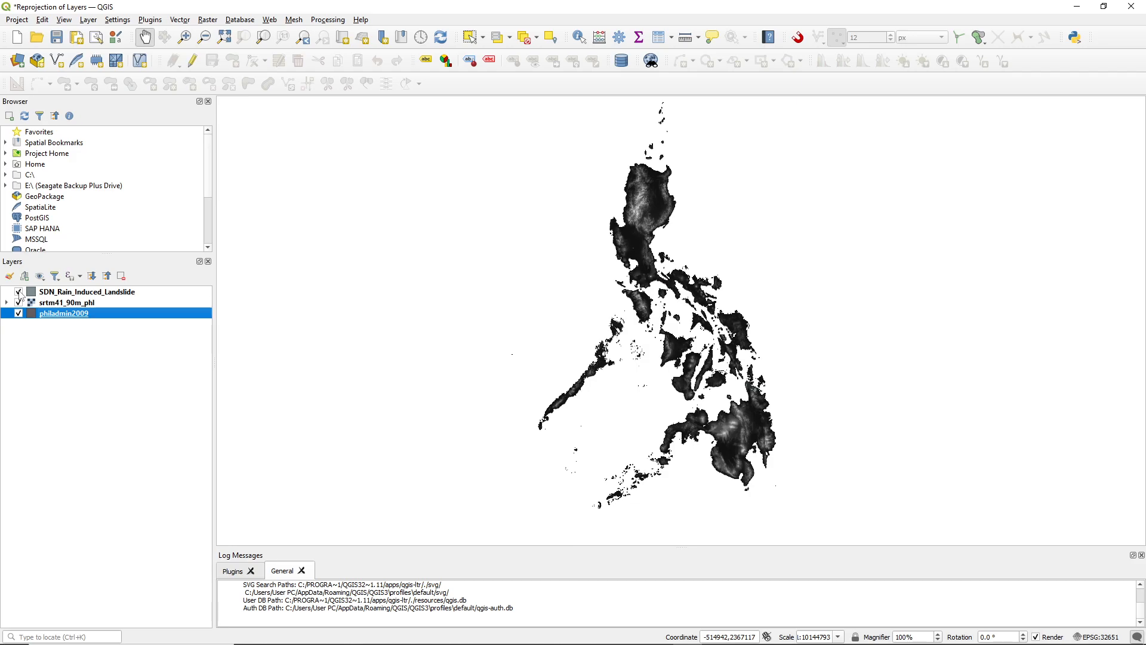
pyautogui.click(50, 294)
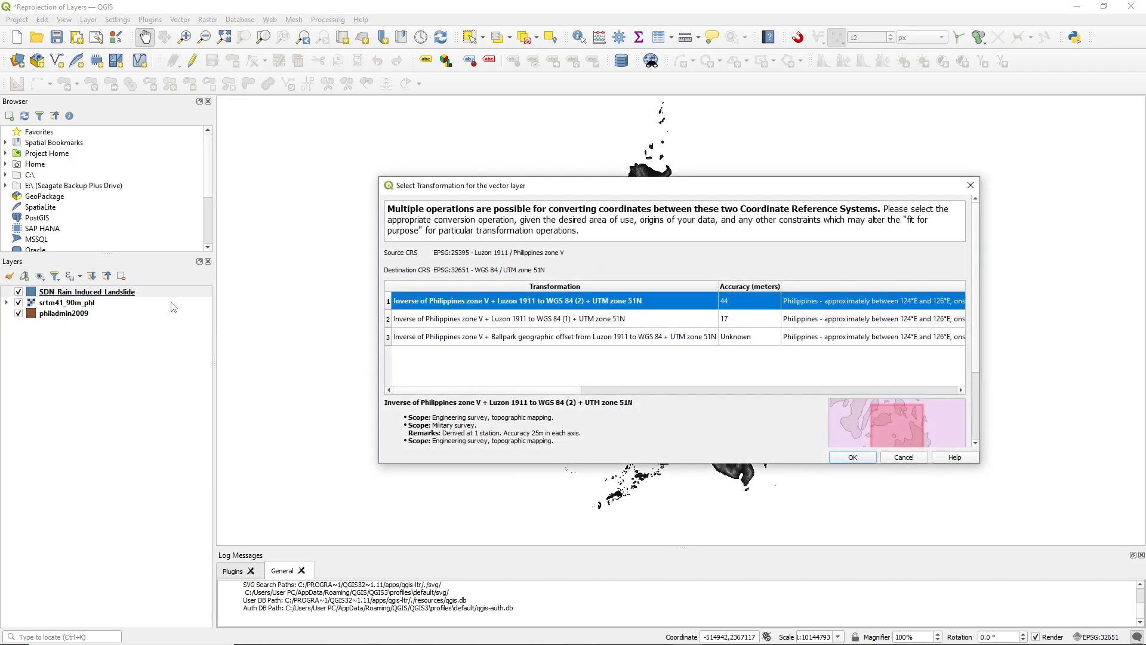
pyautogui.click(918, 461)
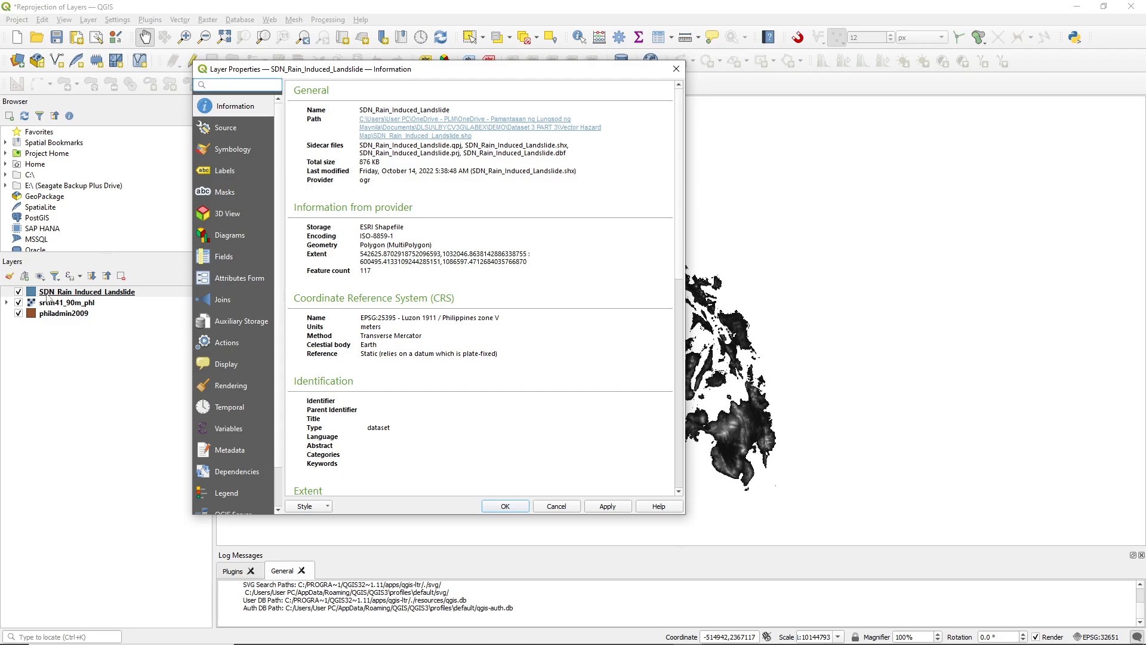
pyautogui.click(677, 68)
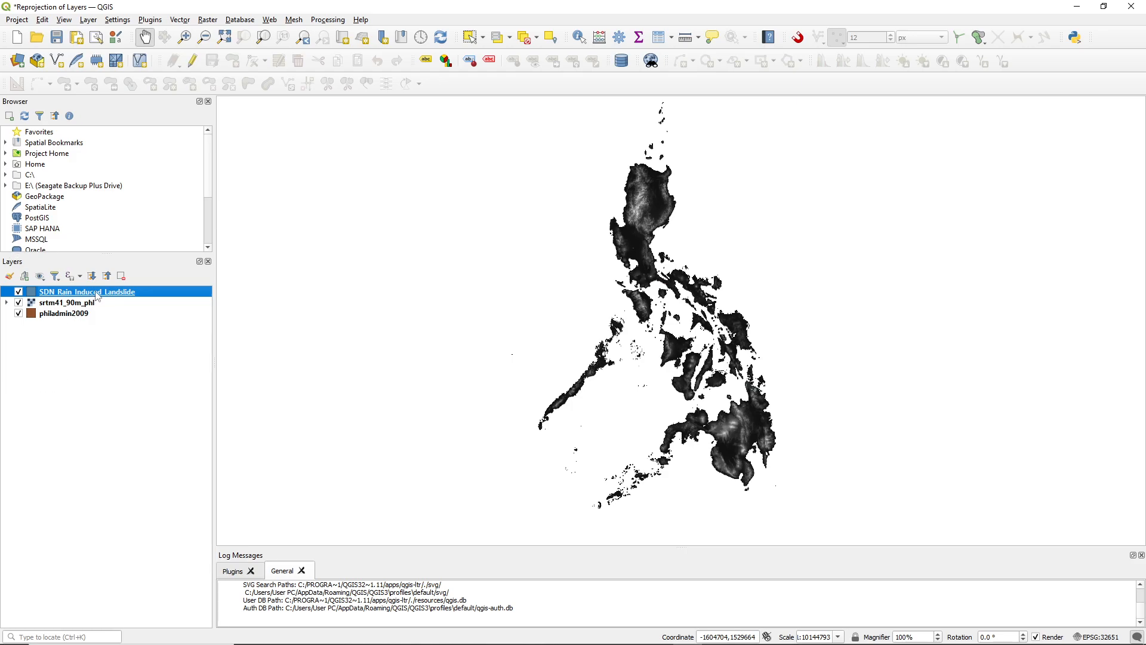
# Set up the Reproject Layer tool for SDN_Rain_Induced_Landslide with the project CRS EPSG:32651 - WGS 84 / UTM zone 51N as target
pyautogui.moveTo(98, 297)
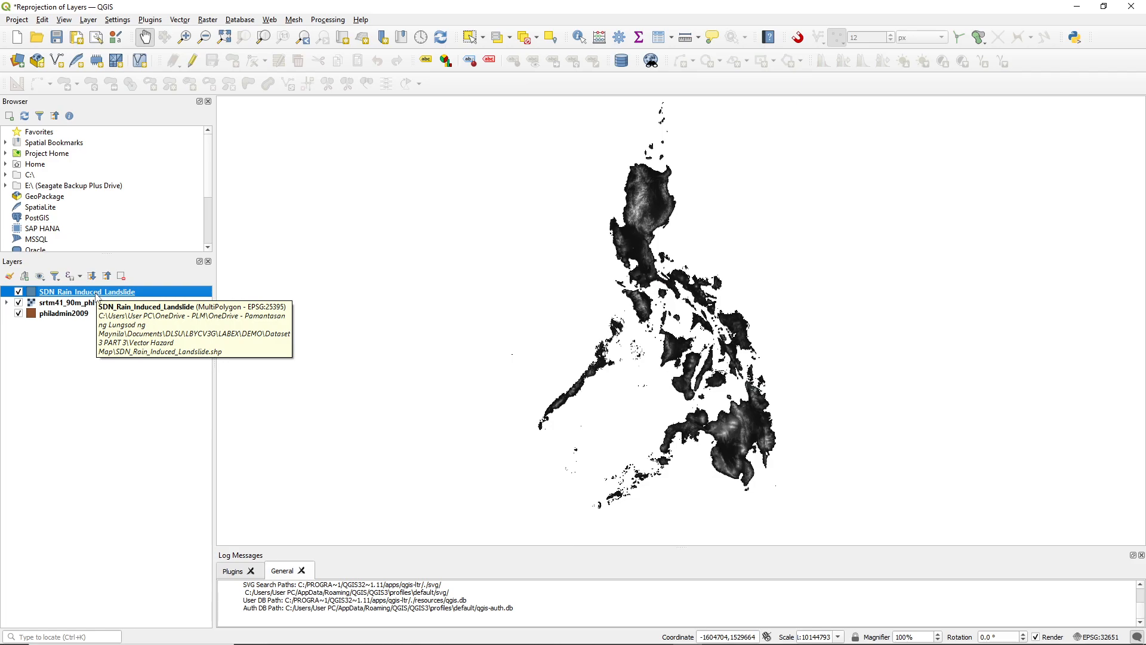
pyautogui.click(181, 22)
pyautogui.moveTo(214, 89)
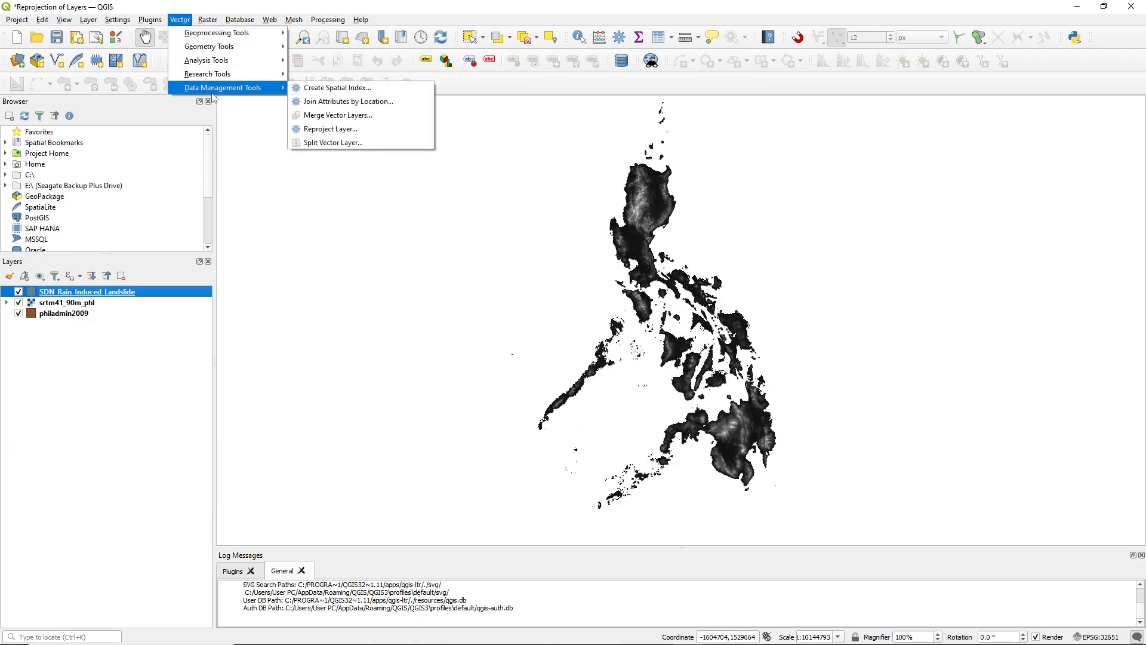
pyautogui.click(336, 129)
pyautogui.click(674, 225)
pyautogui.click(675, 222)
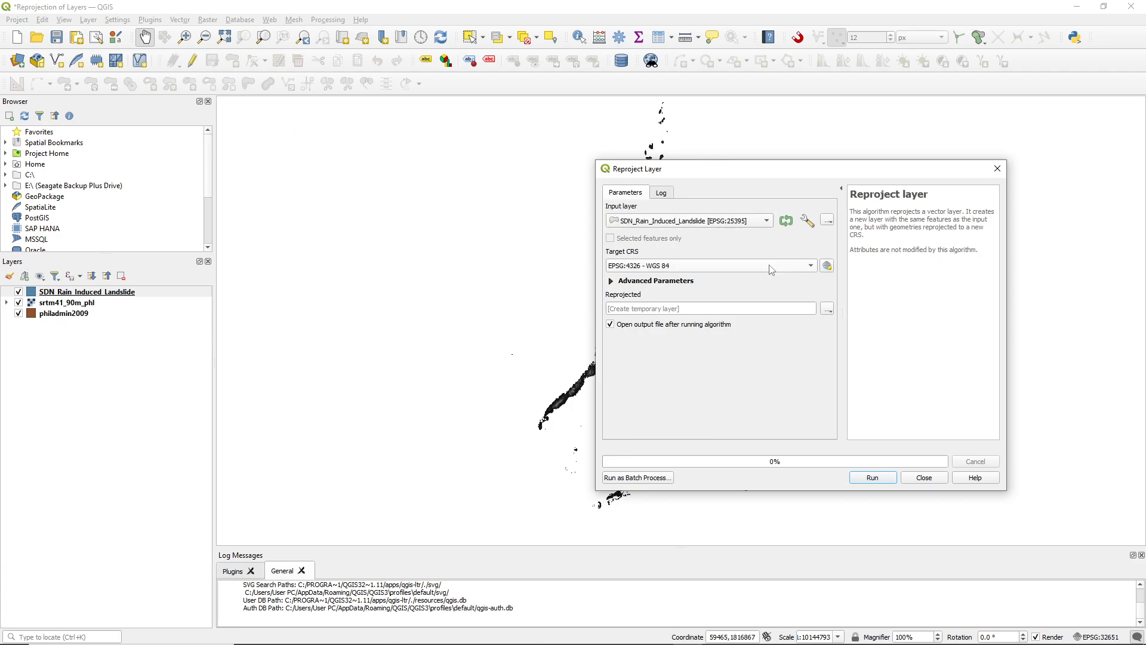
pyautogui.click(678, 268)
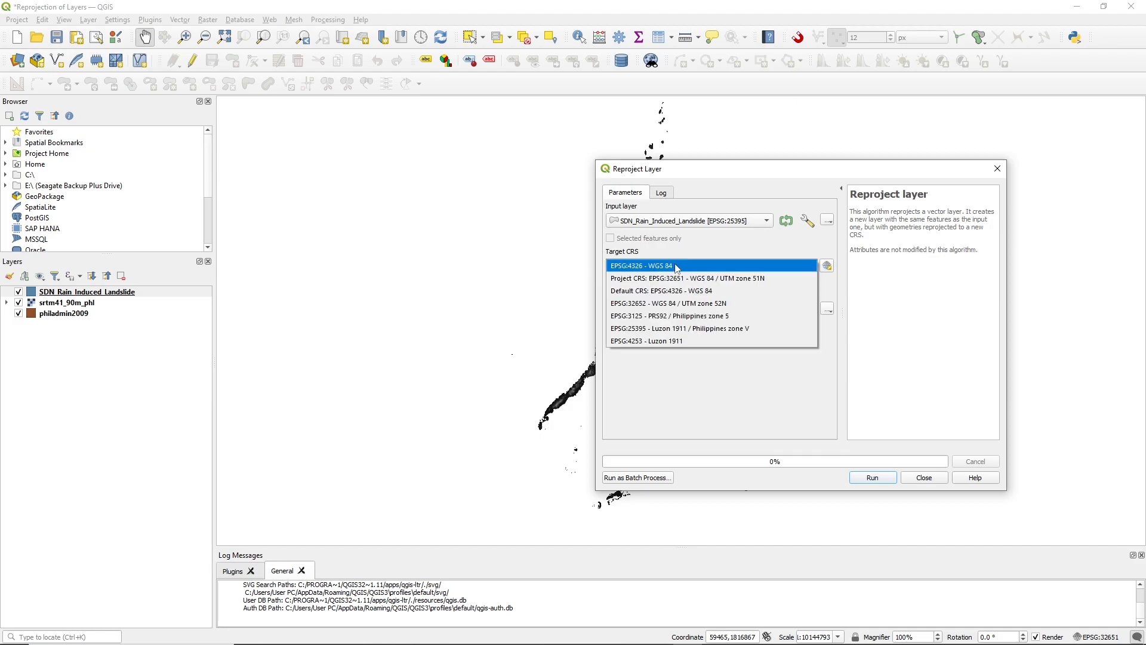
pyautogui.click(750, 281)
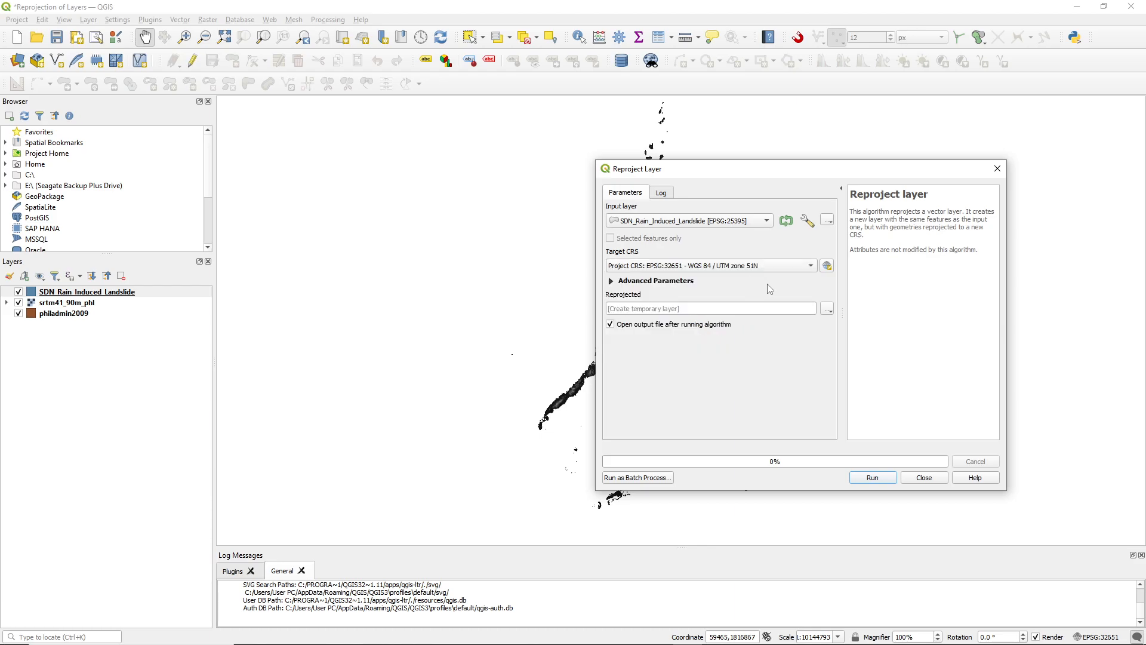
# Set the reprojected output to SDN_Rain_Induced_Landslide_EPSG32651 as a GeoPackage in the 02 Dealing with Coordinate System folder and run the reprojection
pyautogui.click(828, 309)
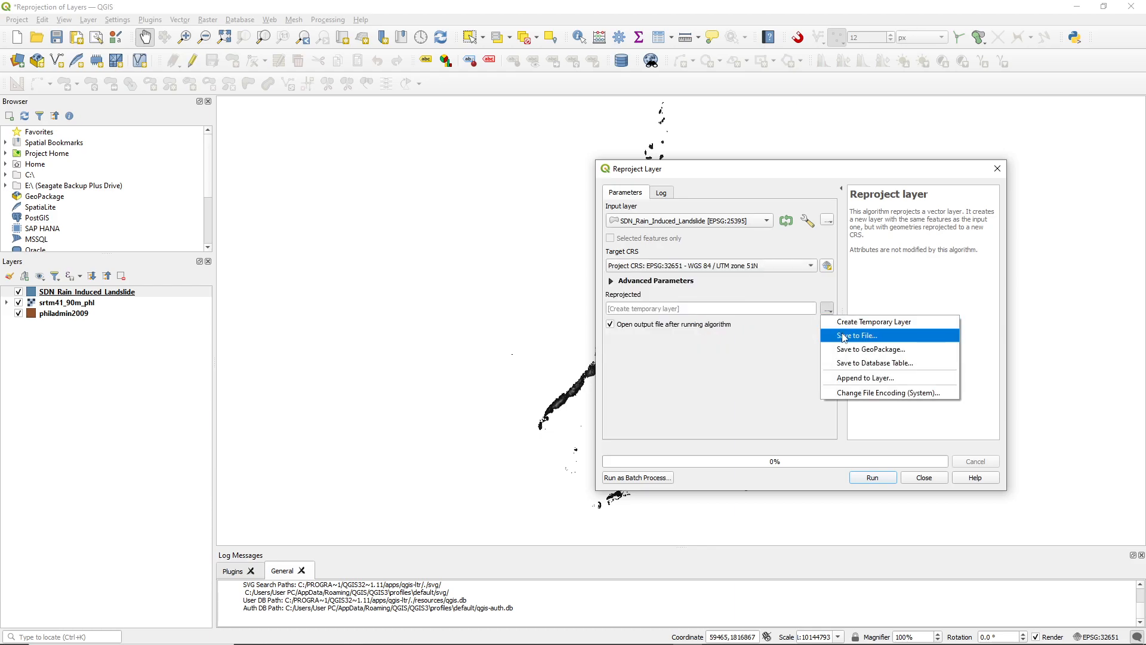
pyautogui.click(842, 336)
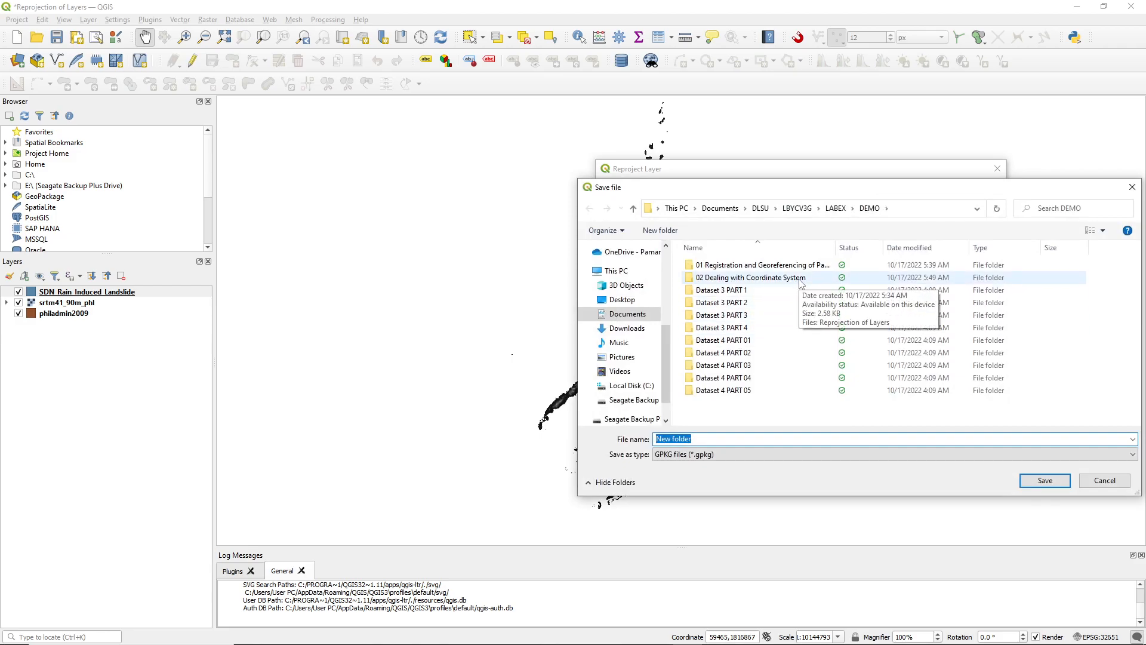
pyautogui.doubleClick(776, 278)
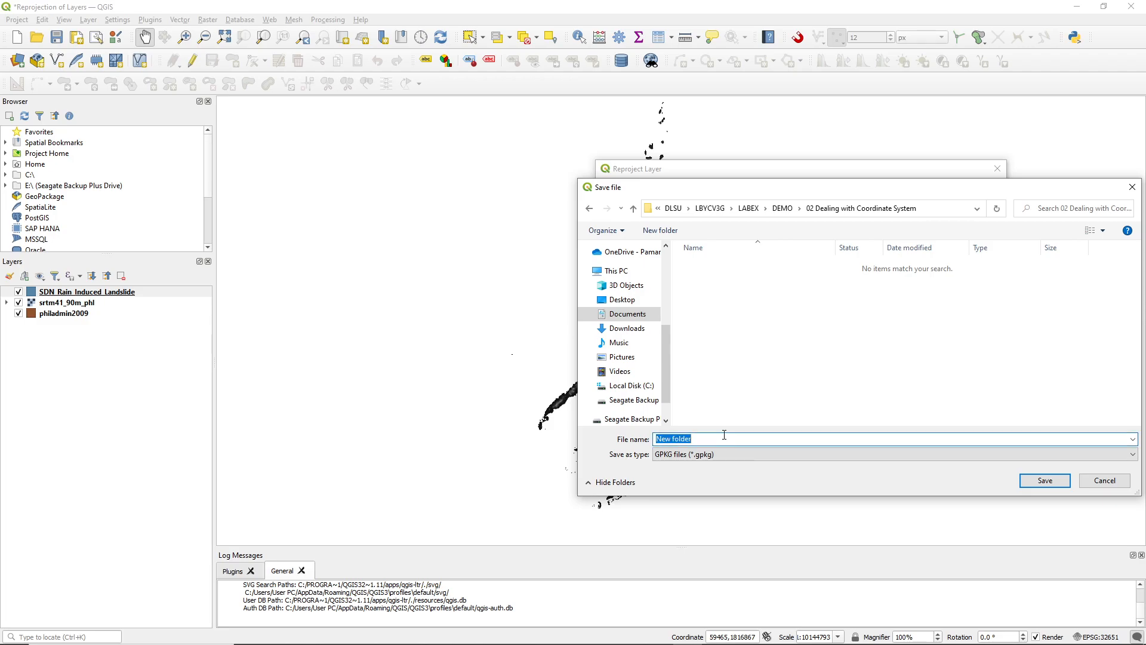
pyautogui.write('Repor')
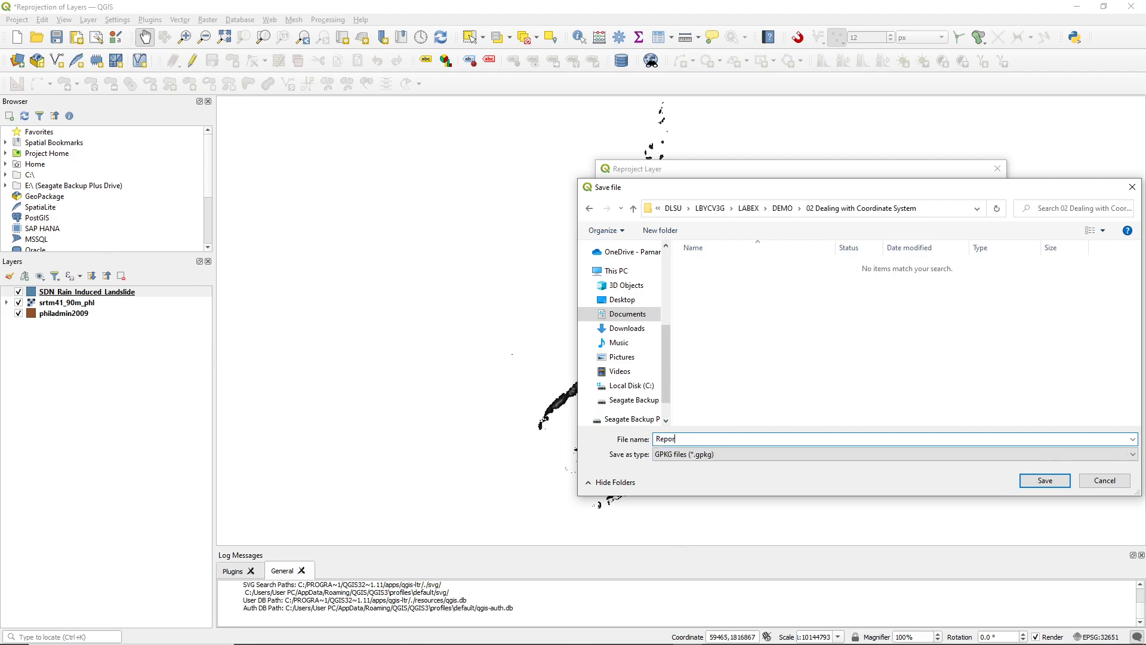
pyautogui.hotkey('ctrl', 'a')
pyautogui.write('SDN_Rain_Induced_Landslide_EPSG32651')
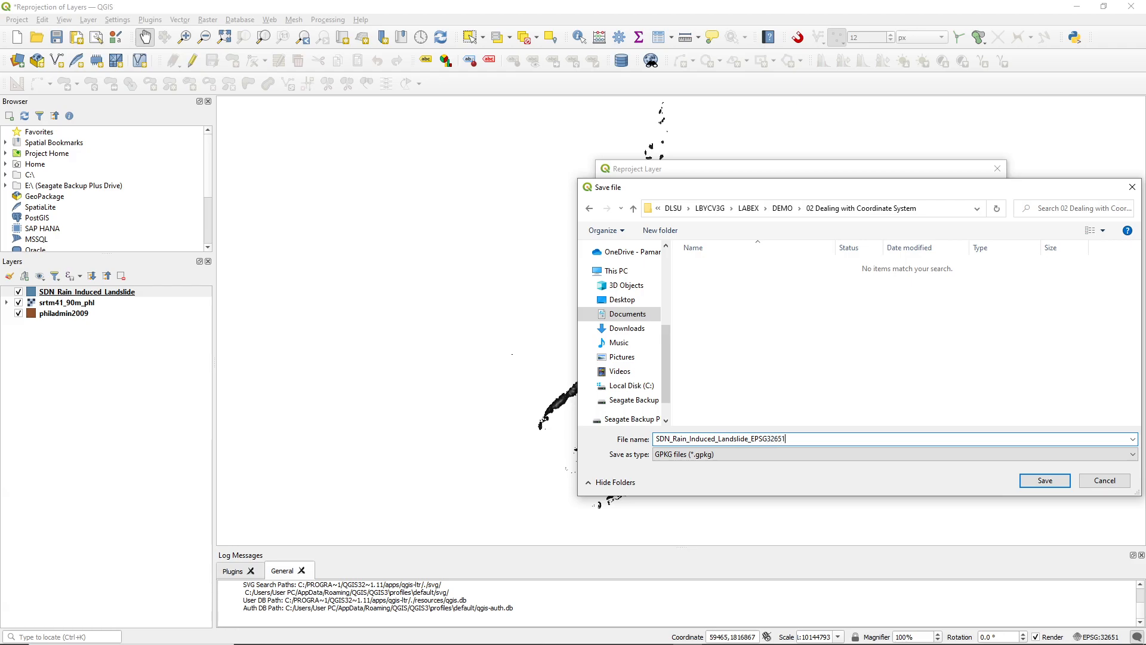
pyautogui.click(1044, 481)
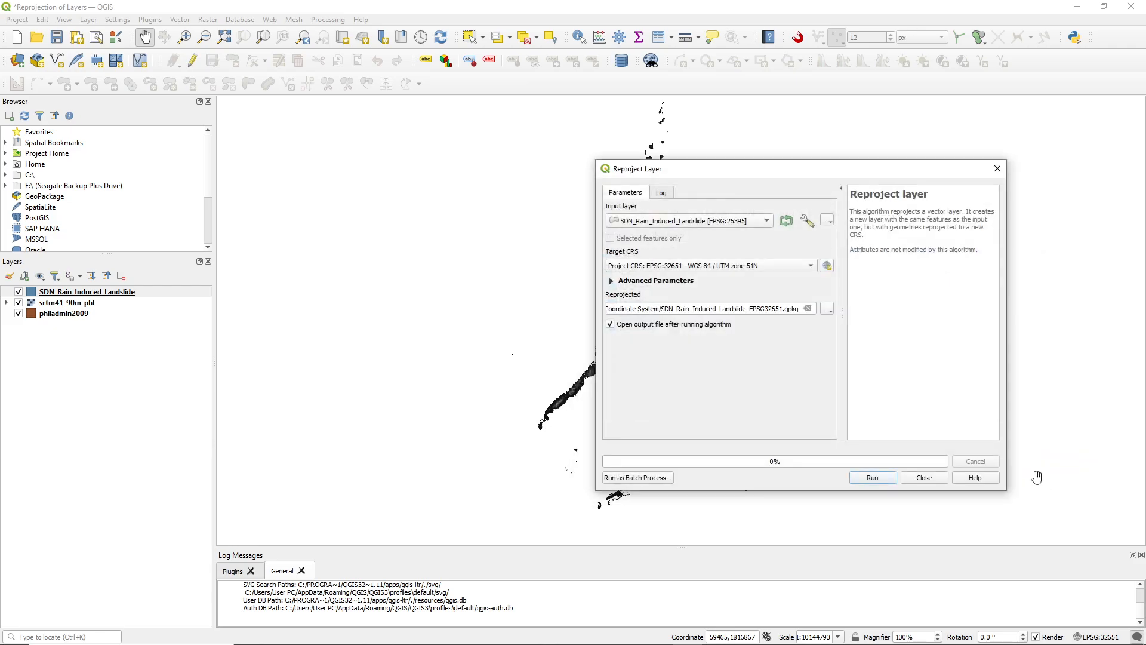
pyautogui.click(872, 478)
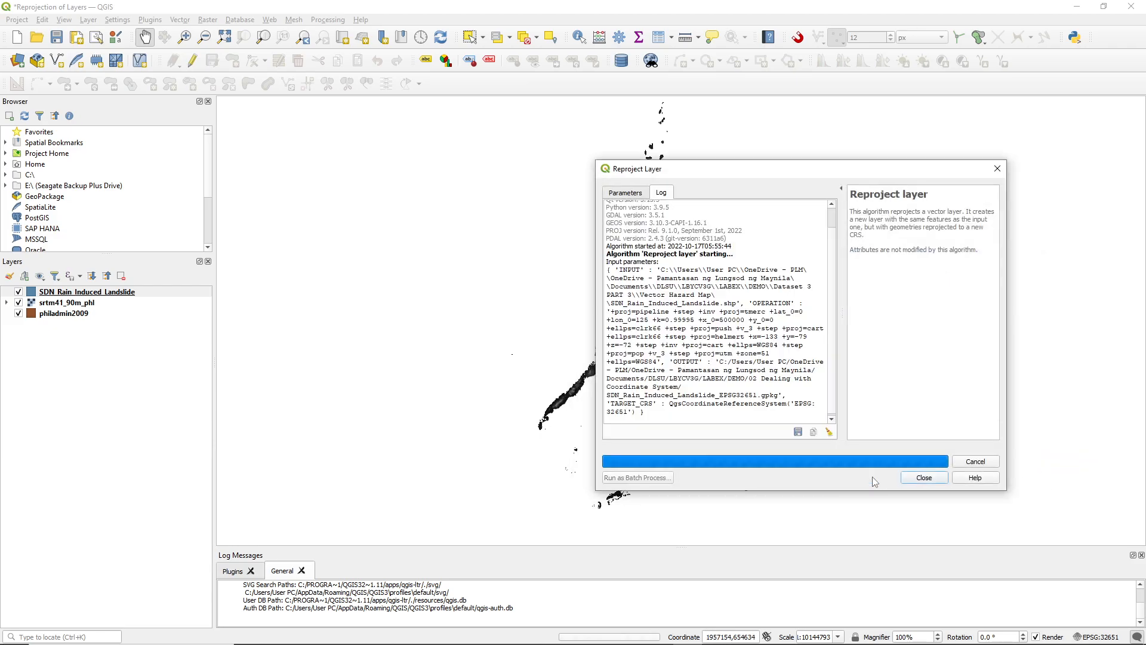
pyautogui.click(924, 477)
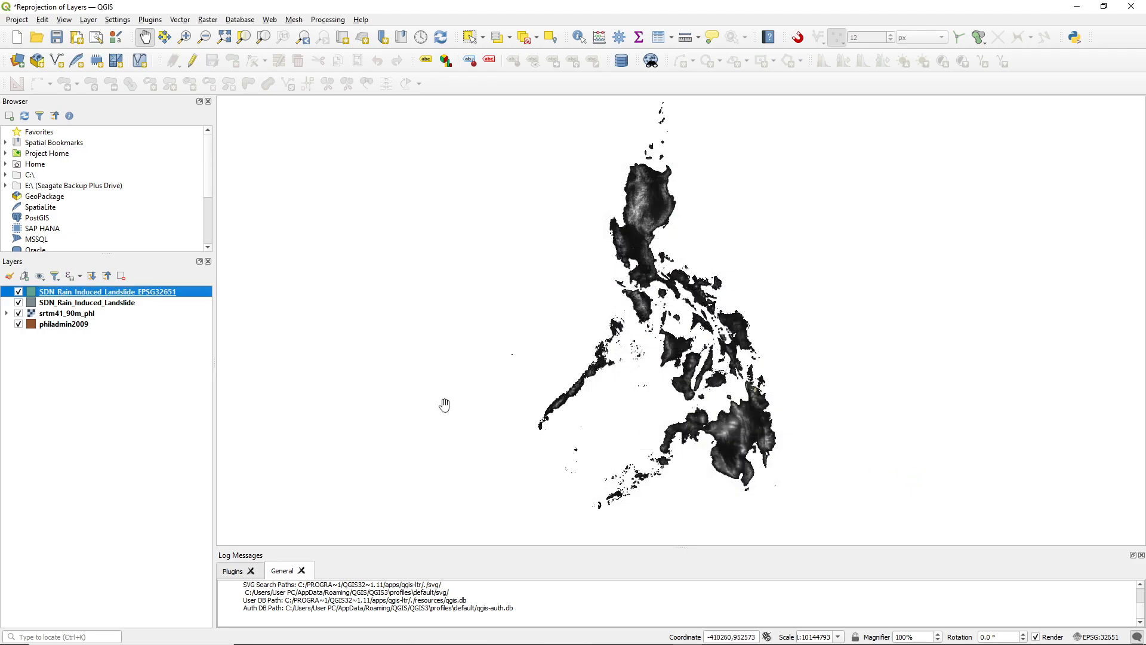
# Check the coordinate reference system of the SDN_Rain_Induced_Landslide_EPSG32651 layer in its properties
pyautogui.click(163, 297)
pyautogui.doubleClick(161, 293)
pyautogui.press('ctrl')
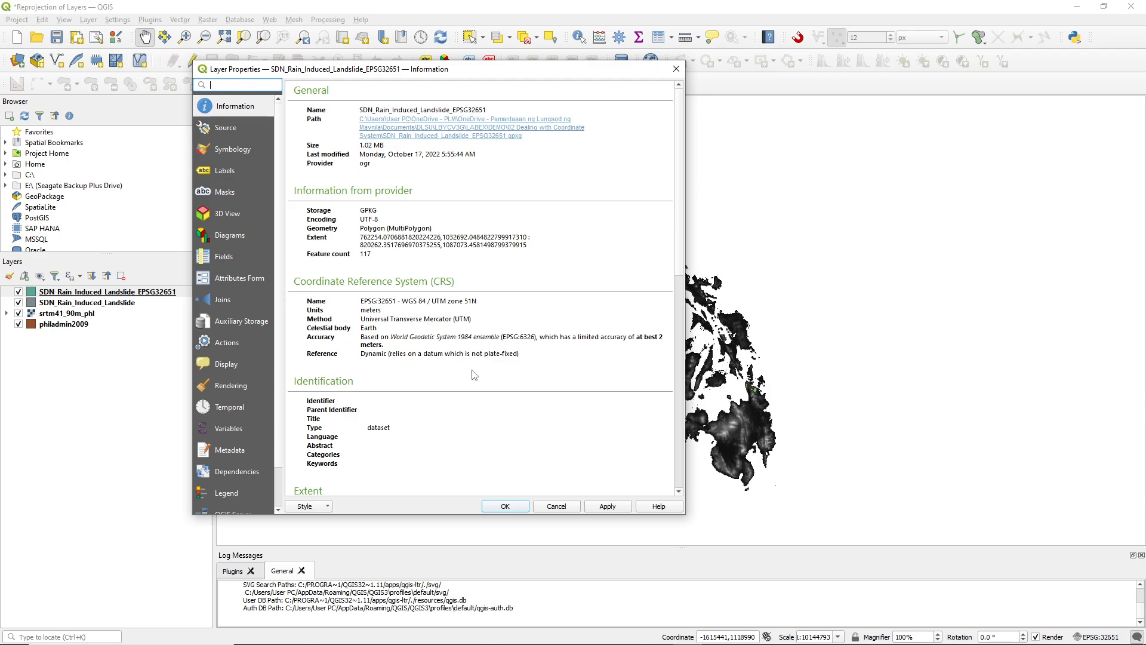
pyautogui.click(505, 506)
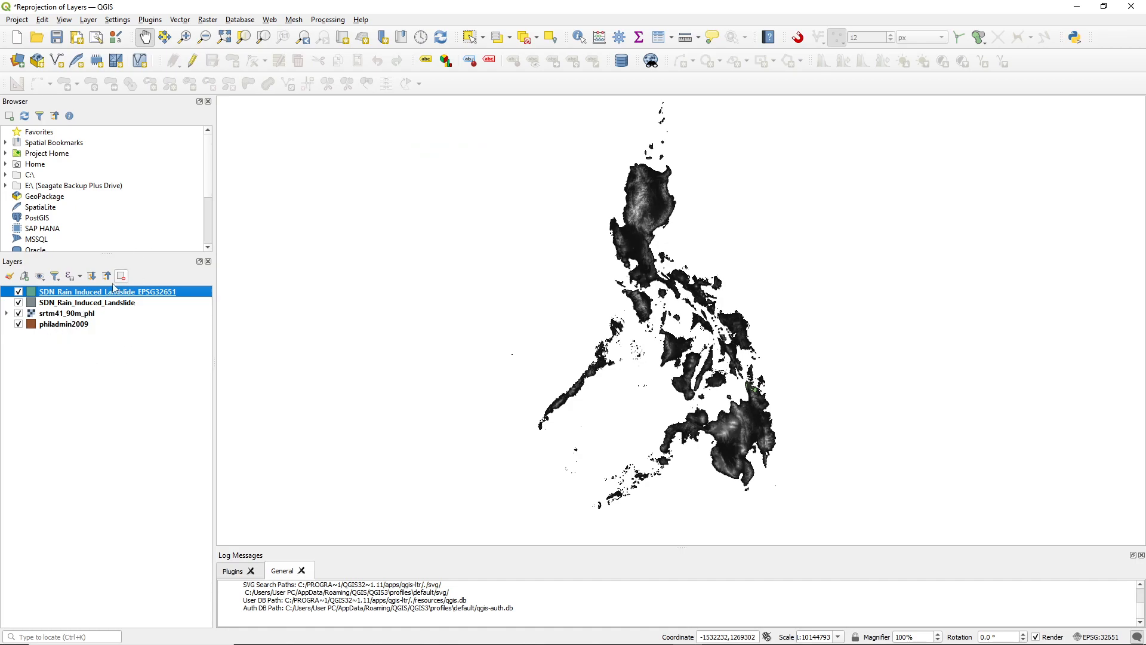
# Set up Warp (Reproject) for srtm41_90m_phl with source CRS EPSG:4326 - WGS 84 and target EPSG:32651 - WGS 84 / UTM zone 51N
pyautogui.click(81, 314)
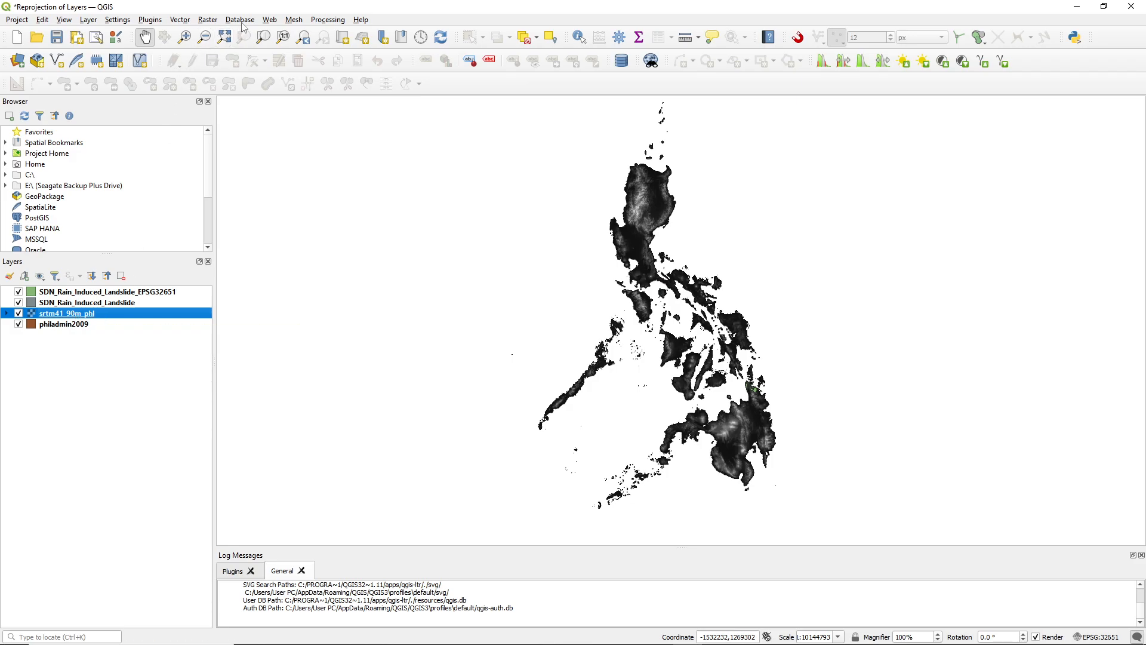
pyautogui.click(207, 21)
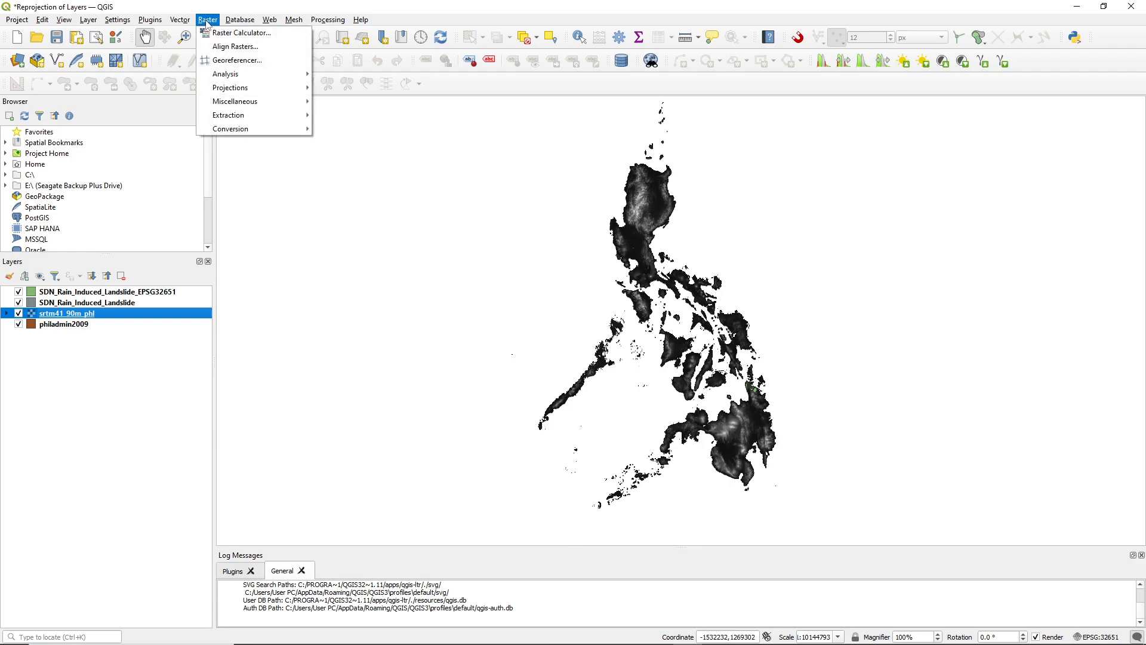
pyautogui.moveTo(233, 89)
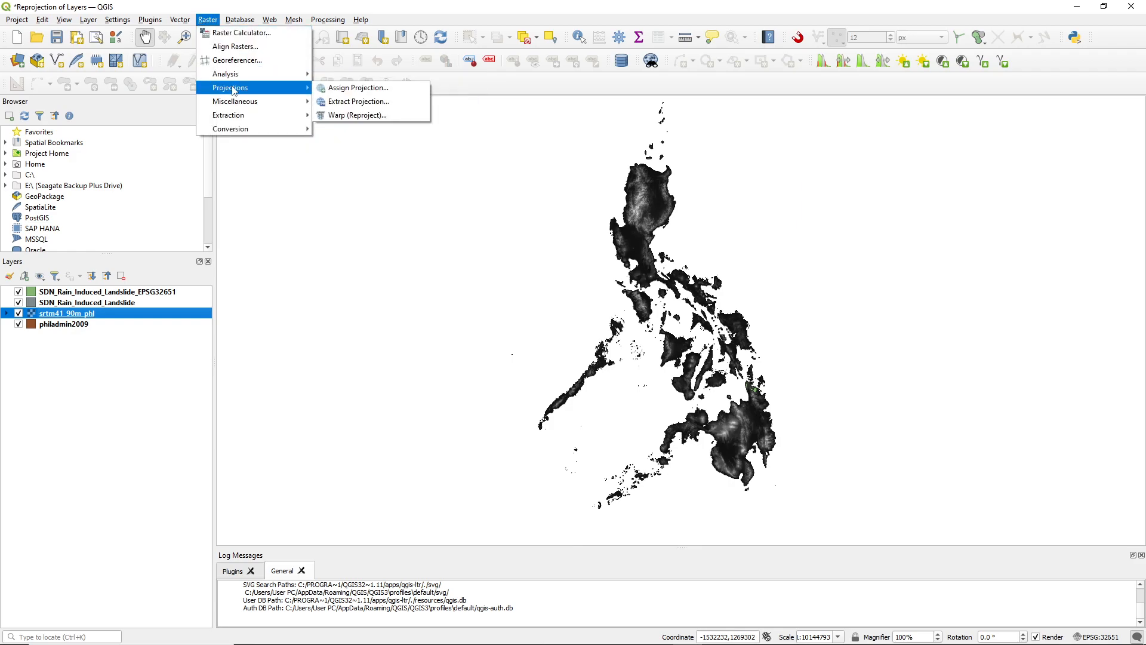
pyautogui.click(356, 117)
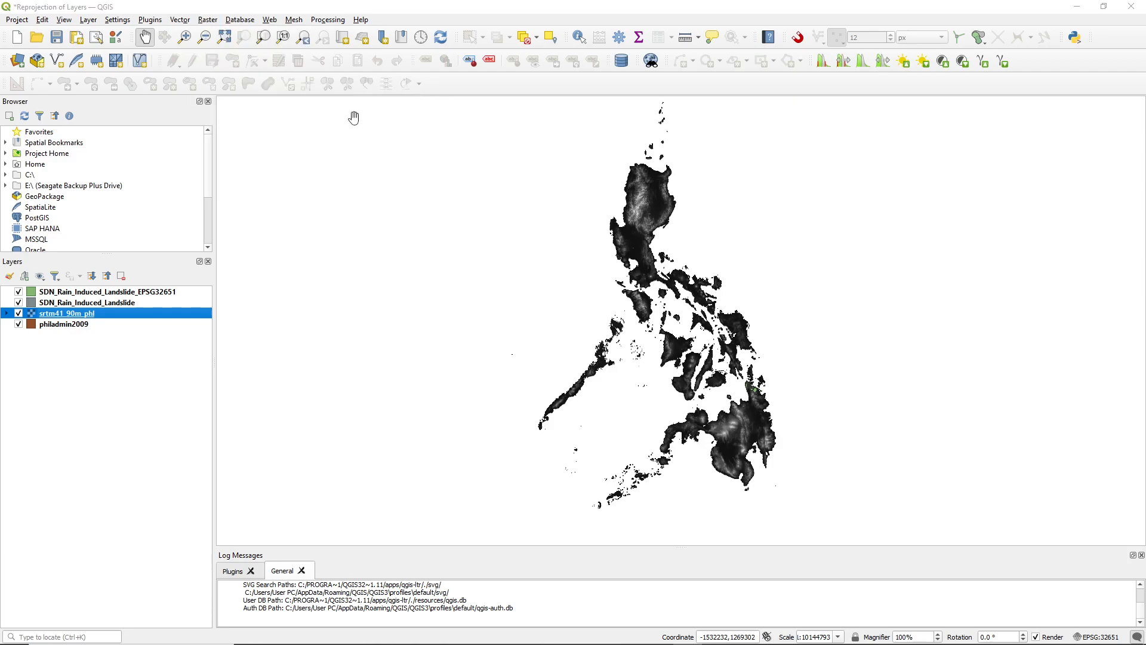
pyautogui.moveTo(712, 177); pyautogui.dragTo(519, 164)
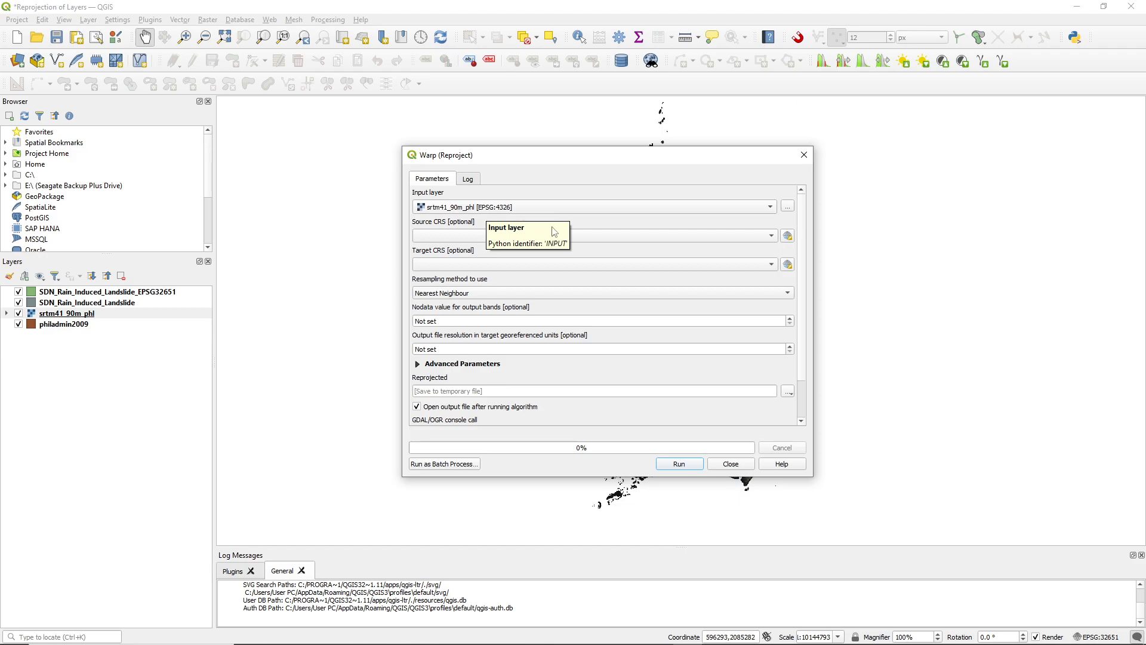
pyautogui.click(687, 236)
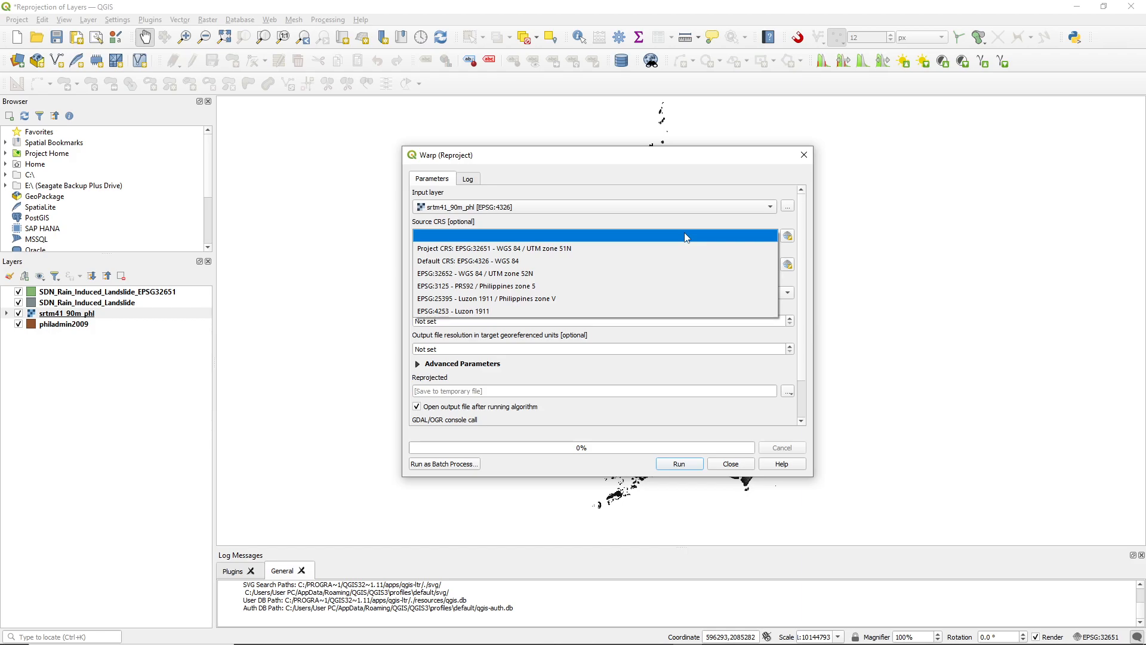
pyautogui.click(686, 257)
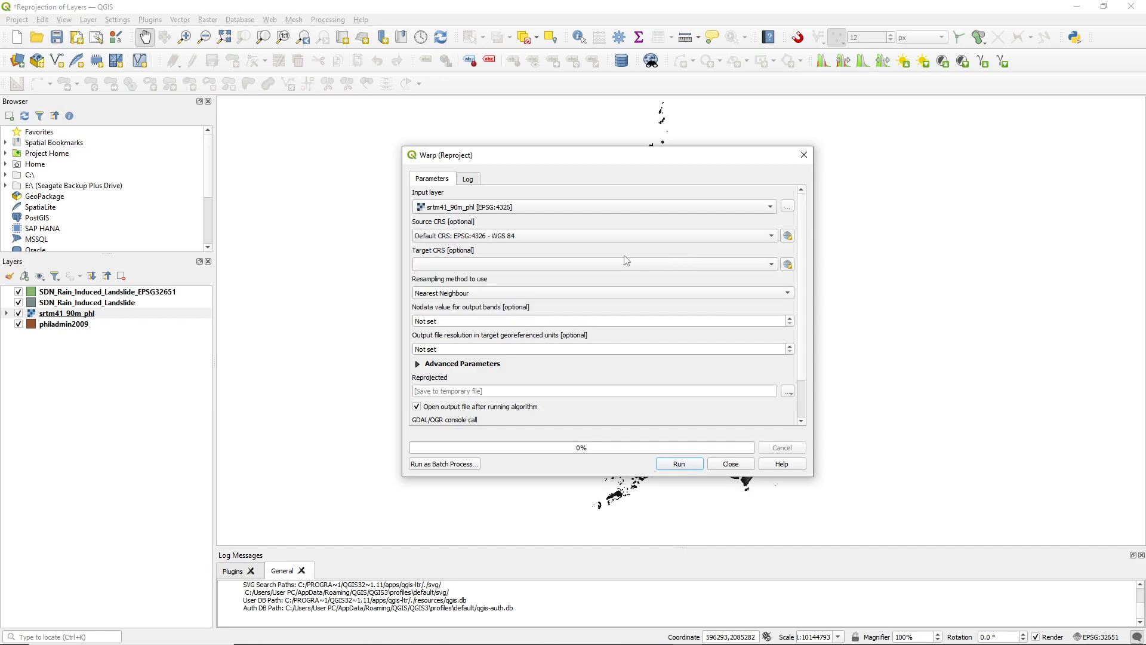
pyautogui.click(588, 270)
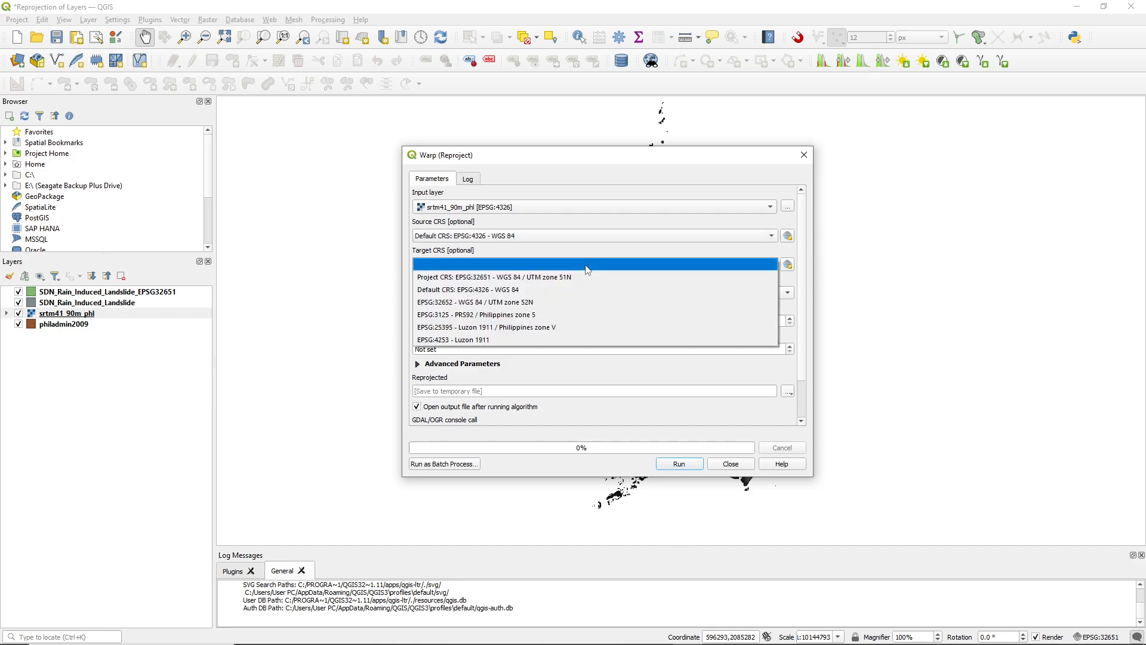
pyautogui.click(593, 279)
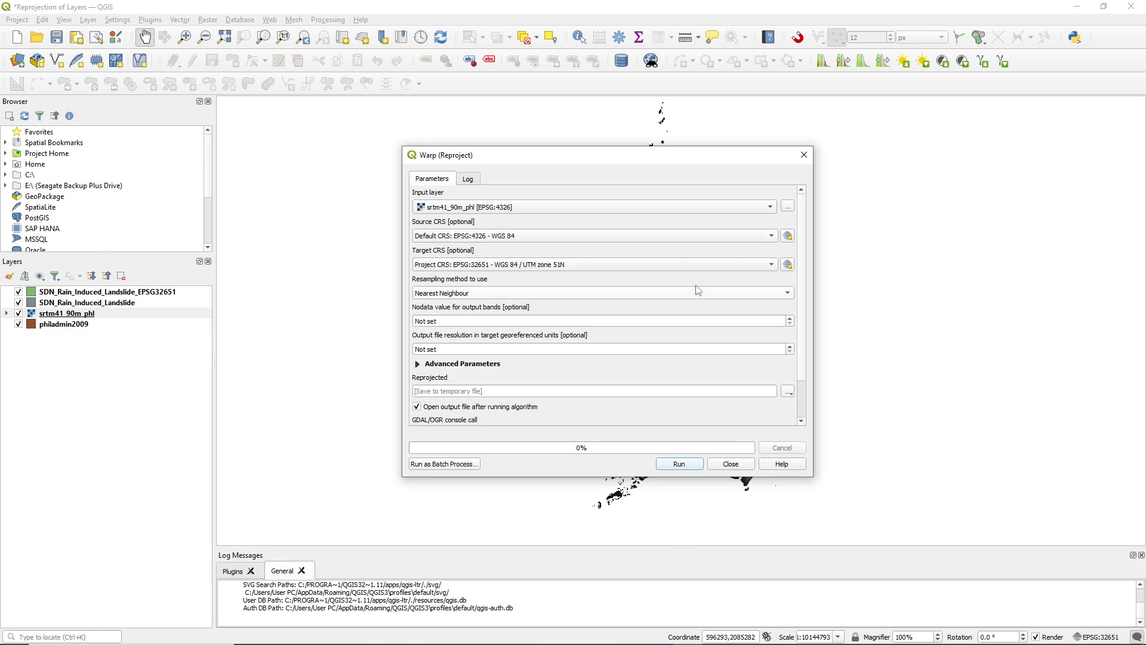
# Try to run the warp with the output saved as srtm41_90m_phl_EPSG32651 in TIF format, dismissing the antivirus alert and closing the tool
pyautogui.click(788, 392)
pyautogui.click(799, 422)
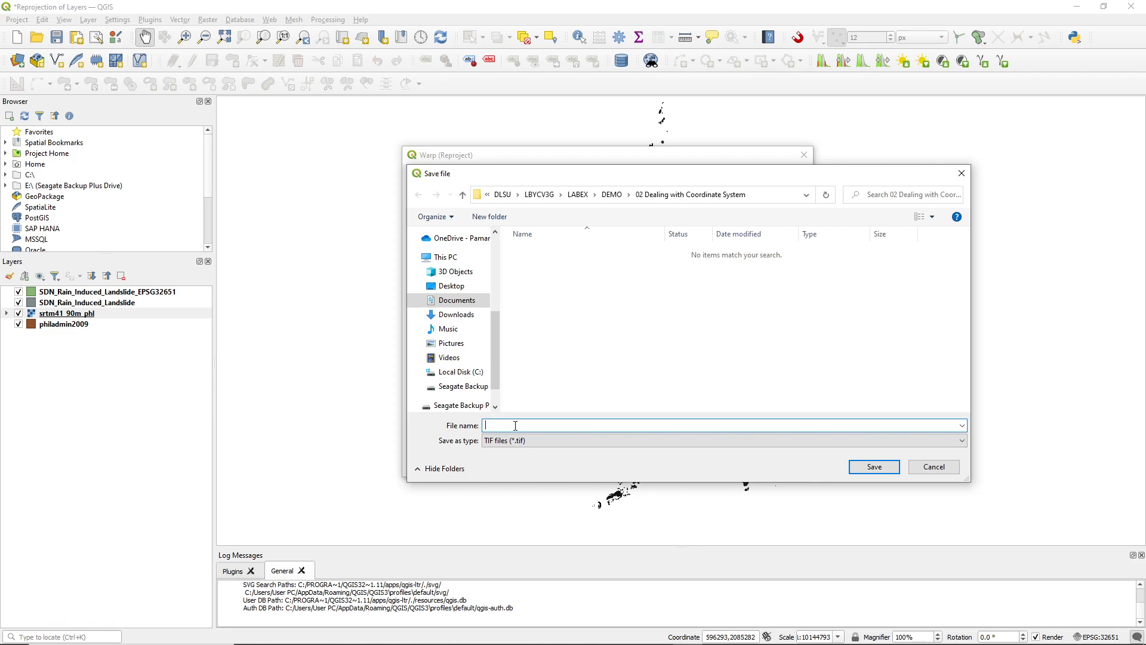
pyautogui.write('srtm41_90m_phl_EPSG32651')
pyautogui.click(875, 466)
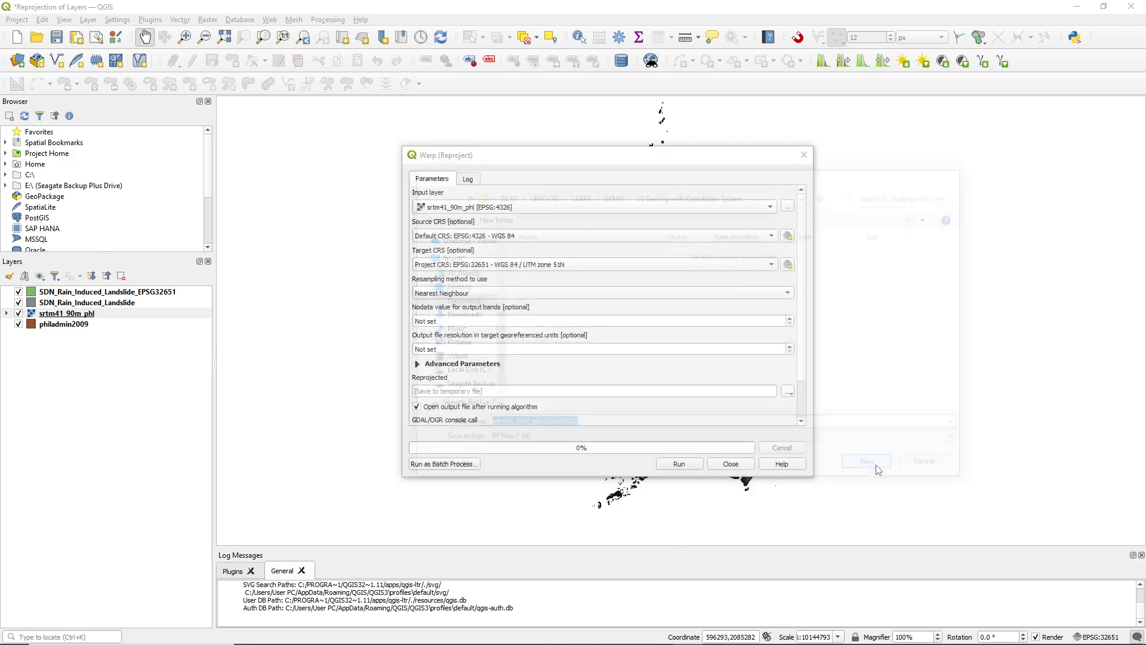
pyautogui.click(686, 465)
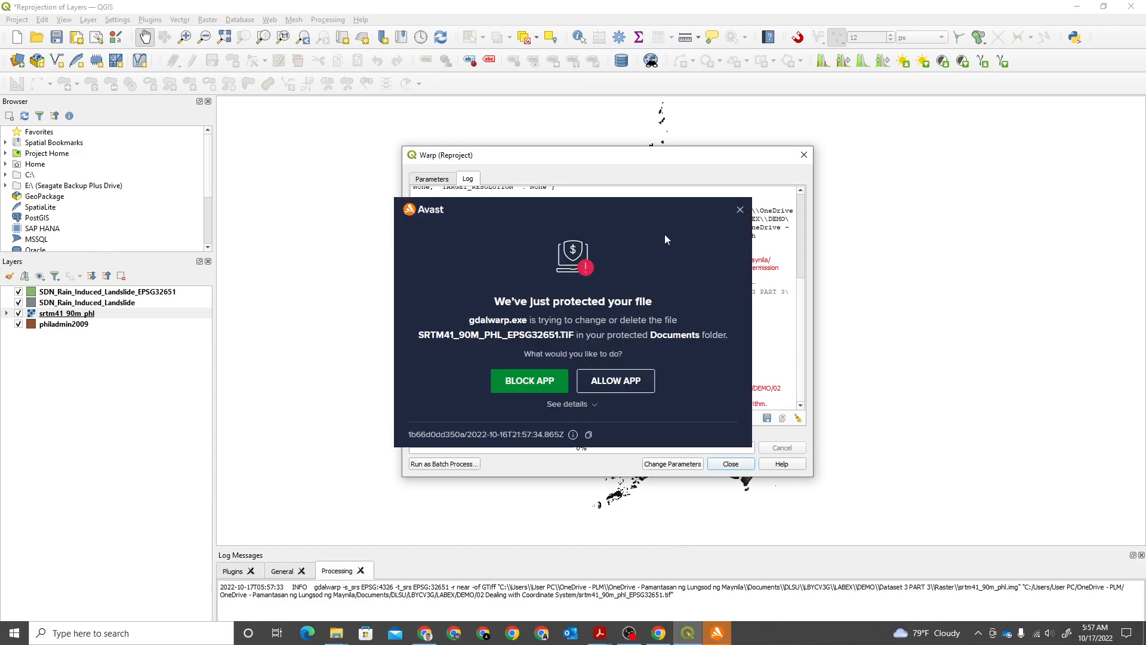
pyautogui.click(740, 208)
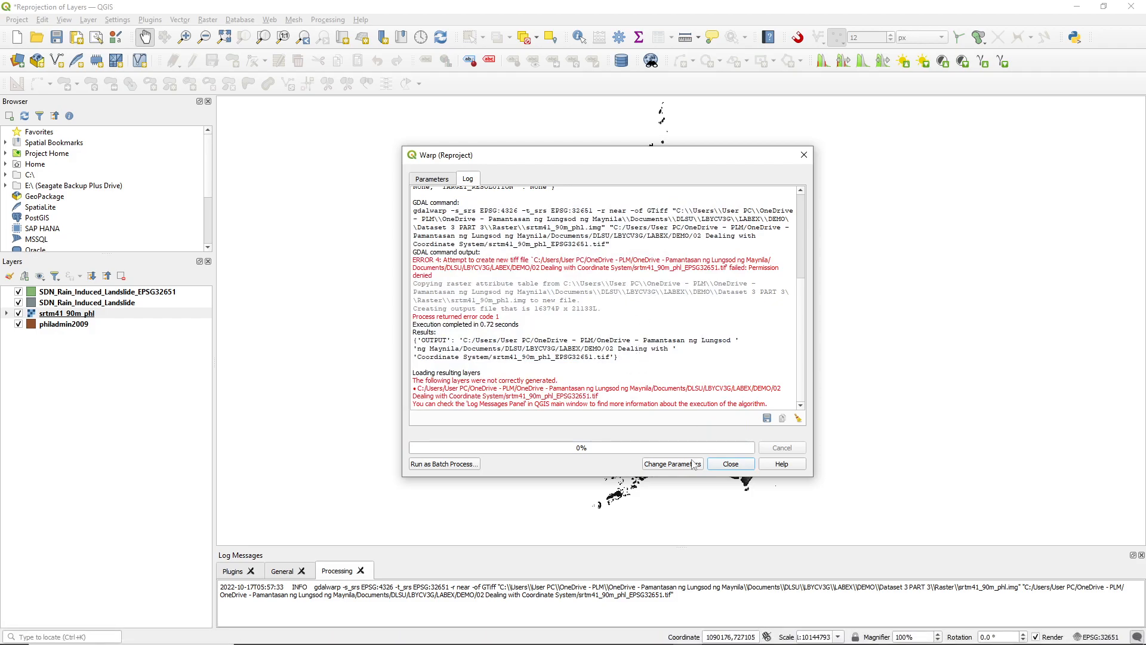
pyautogui.click(441, 180)
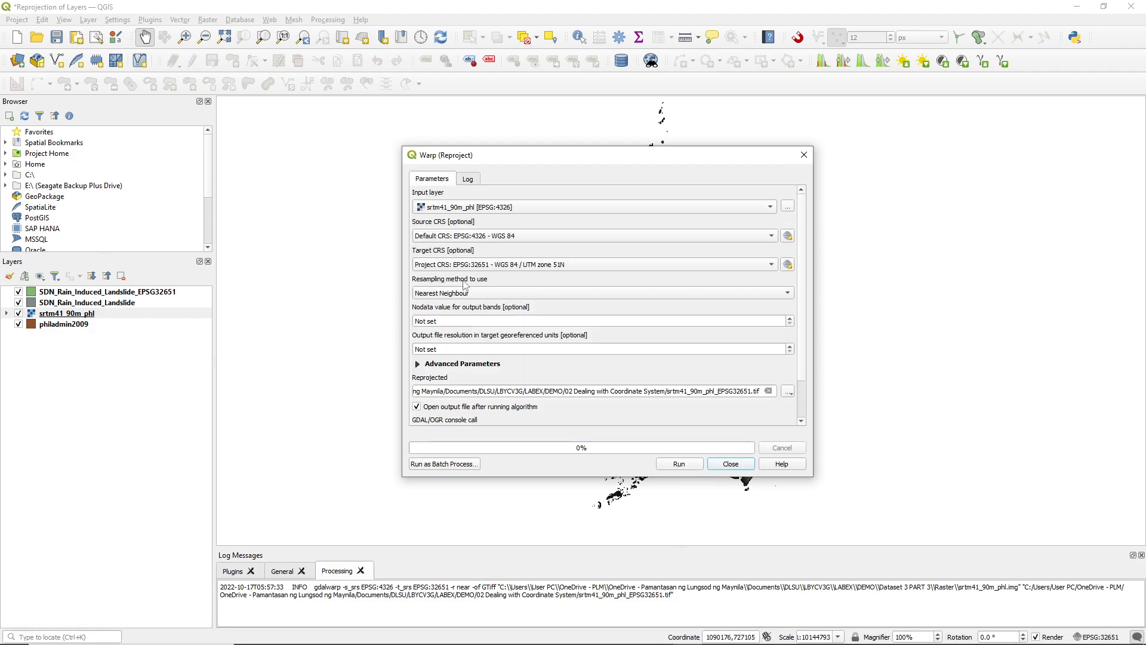
pyautogui.click(729, 464)
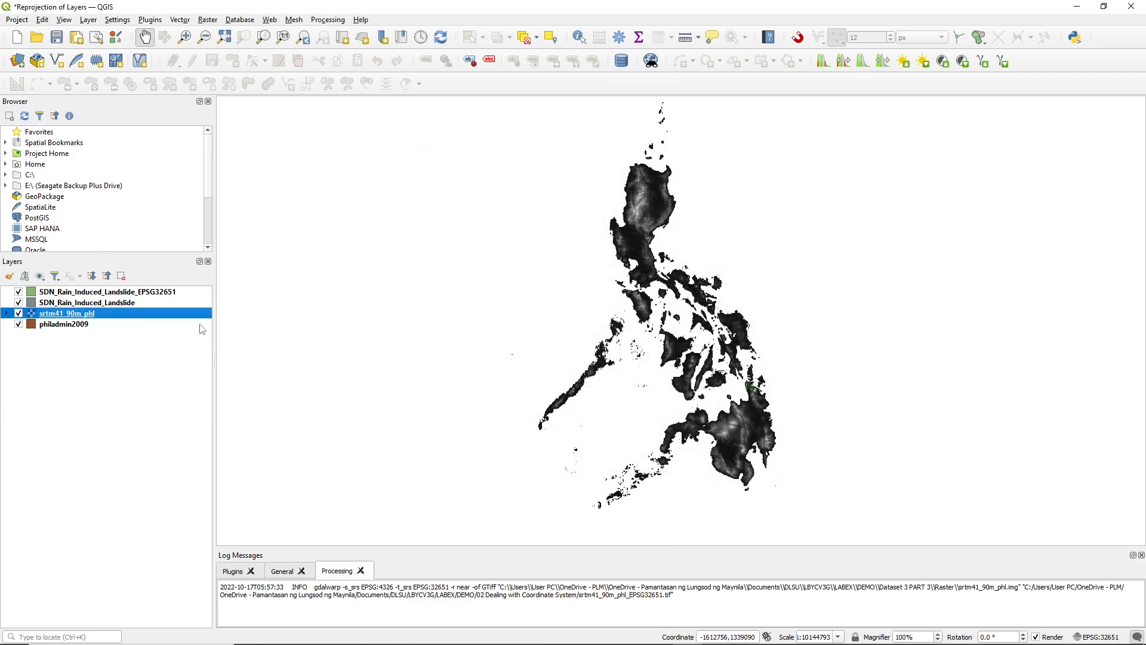
# Copy the srtm41_90m_phl raster's name from its layer properties
pyautogui.doubleClick(72, 317)
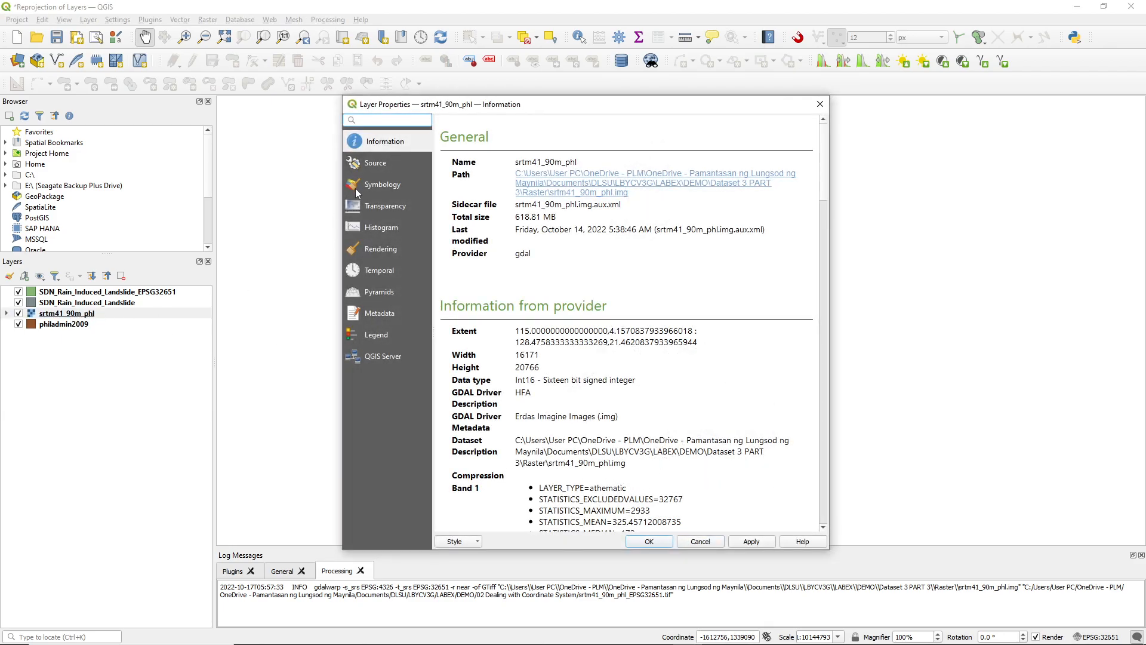
pyautogui.moveTo(517, 163); pyautogui.dragTo(578, 164)
pyautogui.hotkey('ctrl', 'c')
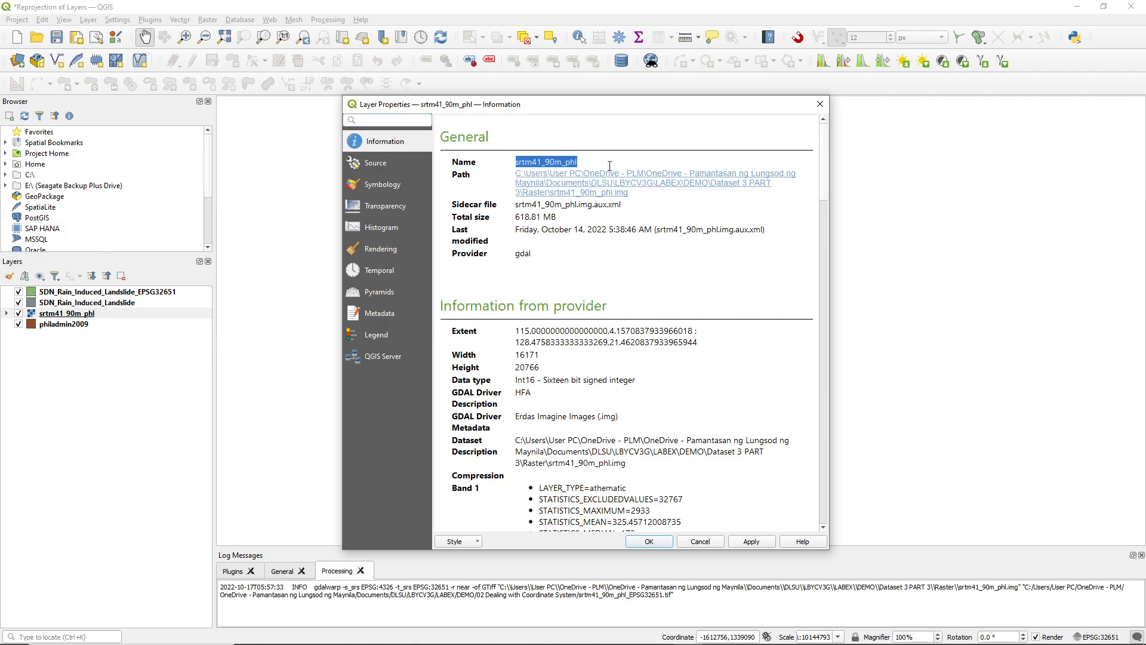
pyautogui.click(696, 546)
# Warp srtm41_90m_phl from EPSG:4326 - WGS 84 to project CRS EPSG:32651 - WGS 84 / UTM zone 51N, outputting to a temporary file
pyautogui.click(215, 23)
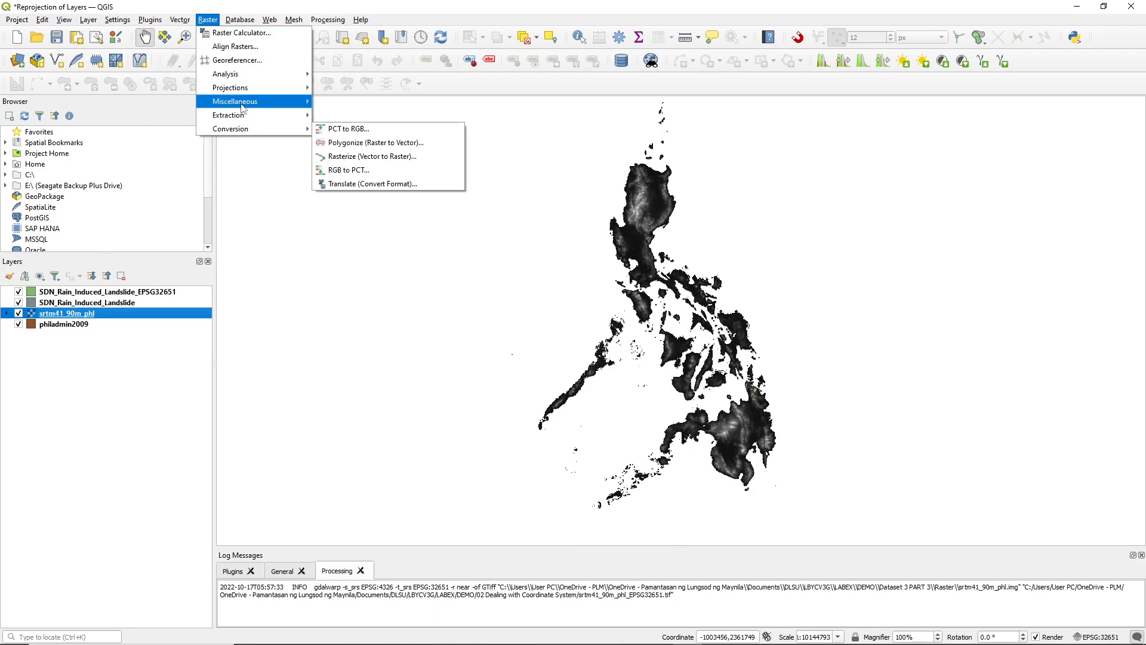
pyautogui.moveTo(263, 92)
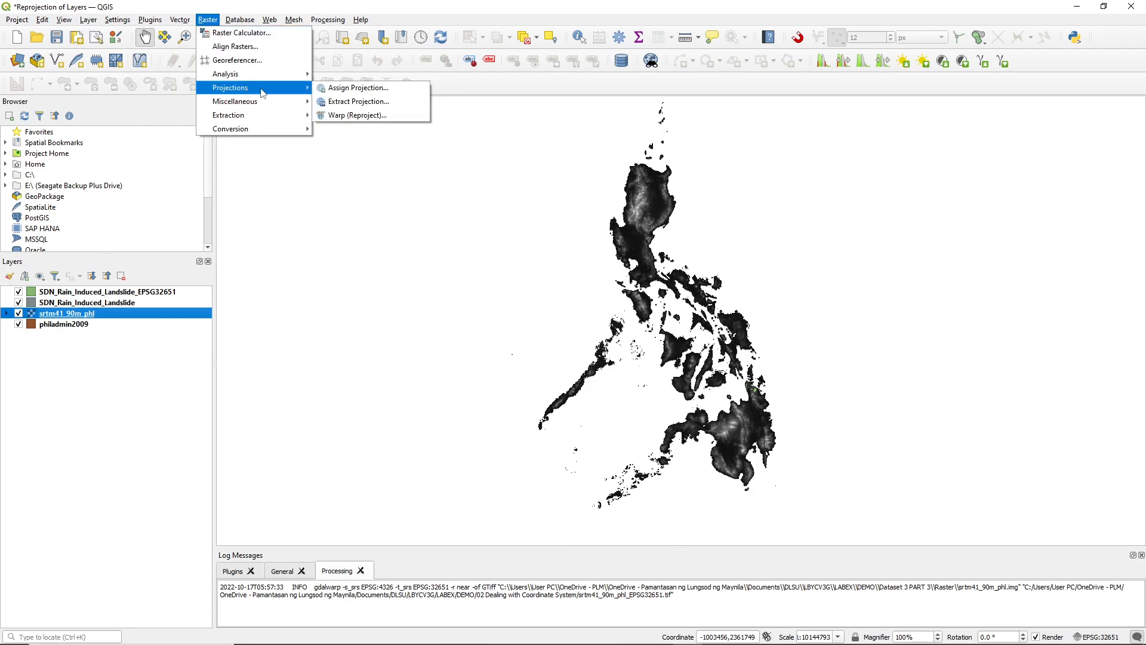
pyautogui.click(350, 115)
pyautogui.click(511, 236)
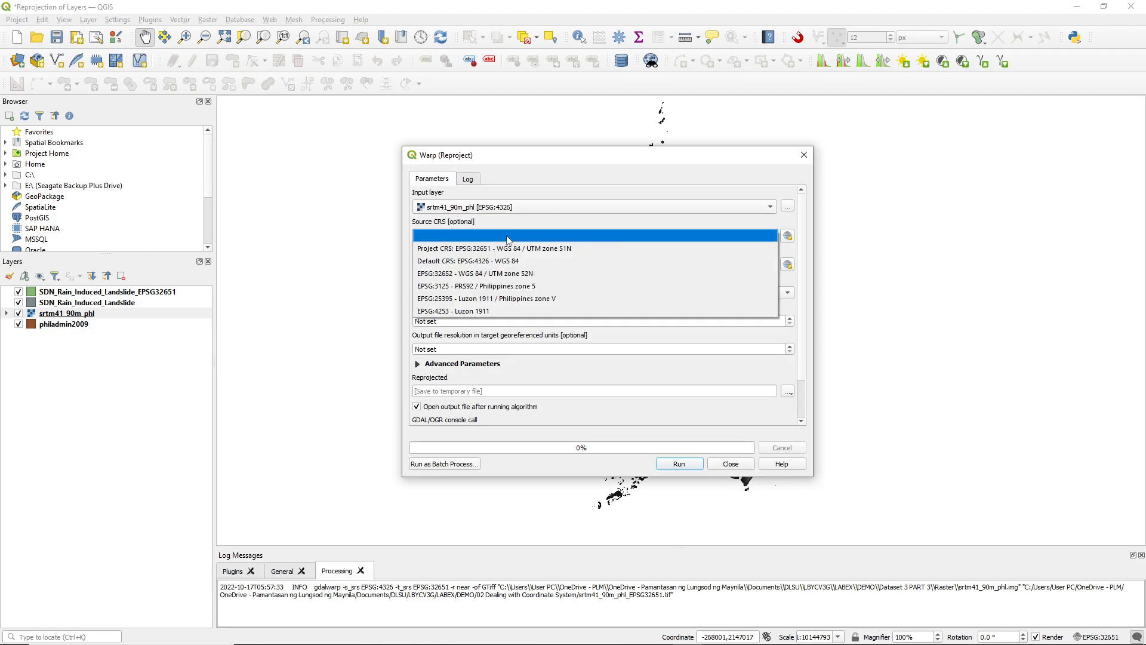
pyautogui.click(444, 261)
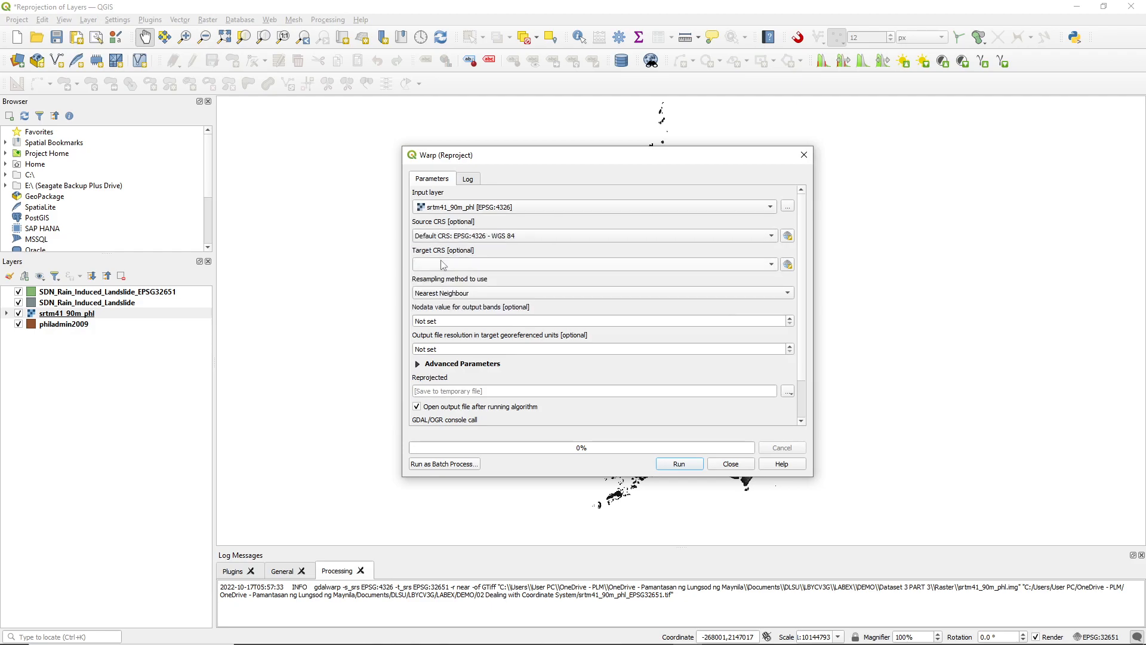
pyautogui.click(445, 265)
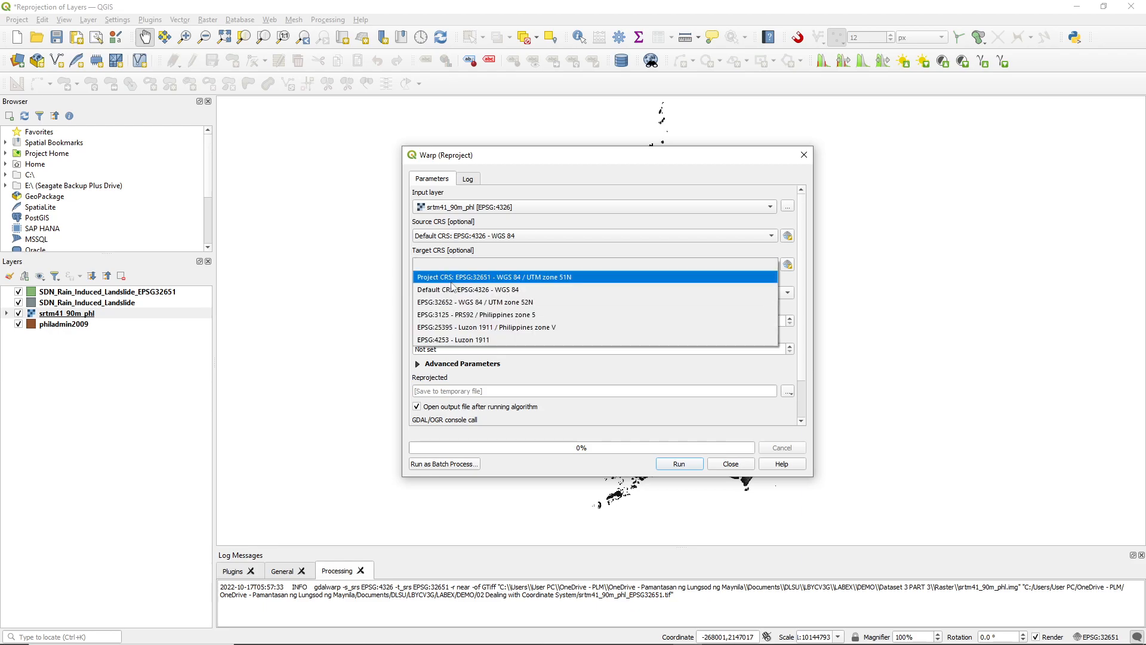
pyautogui.click(451, 282)
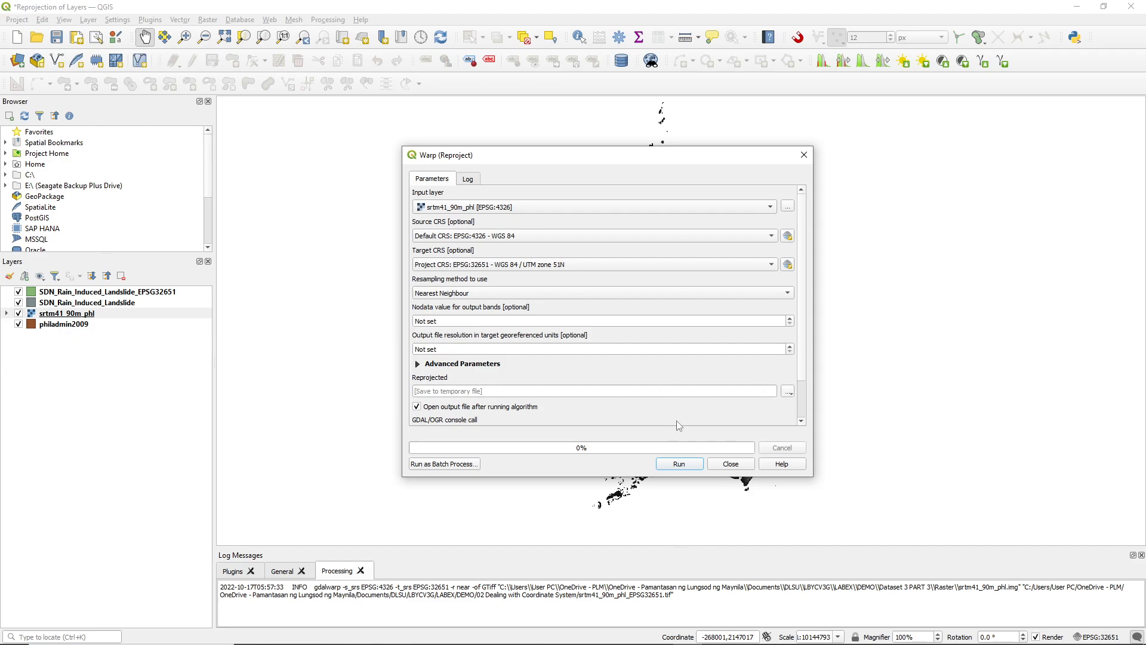
pyautogui.click(679, 464)
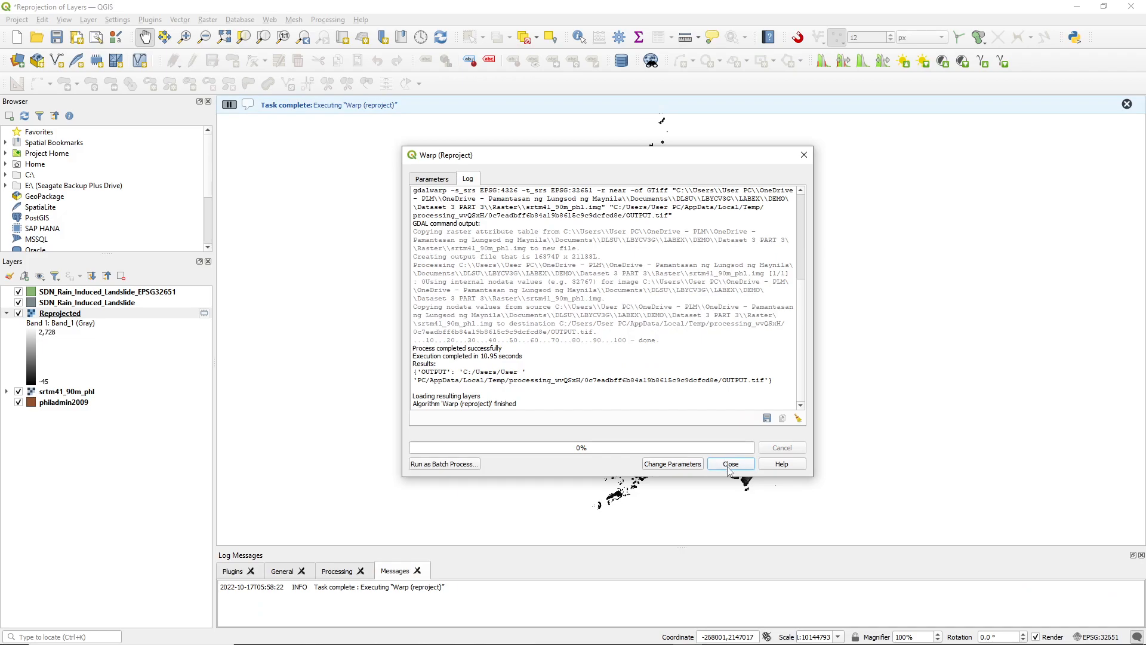
pyautogui.click(730, 470)
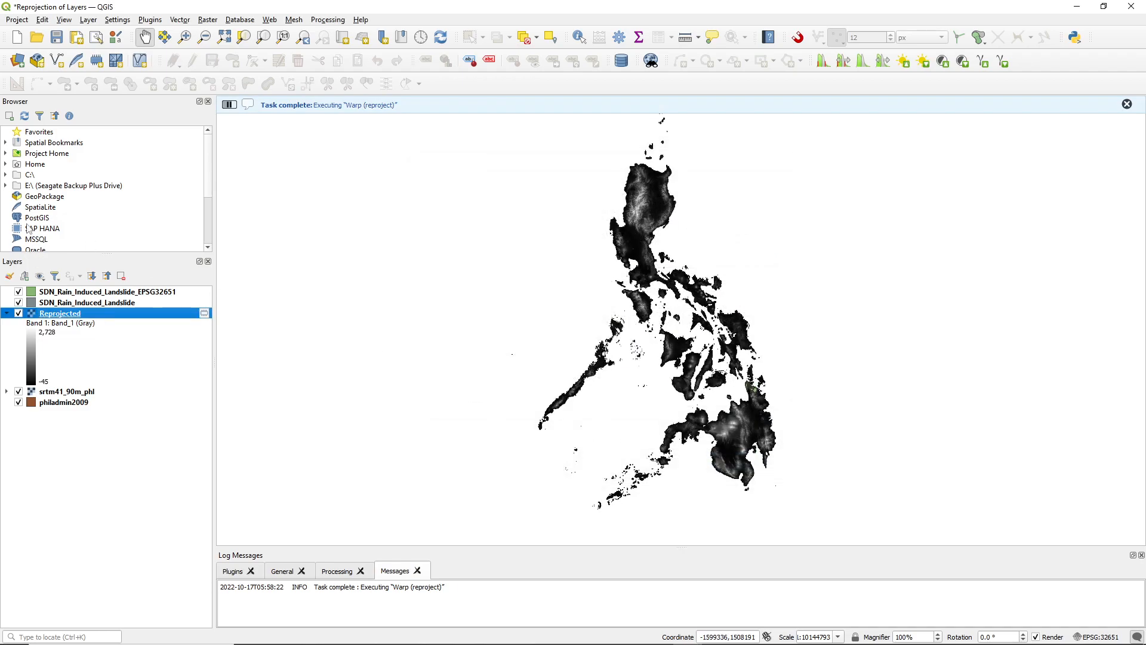
# Export the temporary Reprojected raster as GeoTIFF srtm41_90m_phl_EPSG32651 in the 02 Dealing with Coordinate System folder, using EPSG:32651 - WGS 84 / UTM zone 51N
pyautogui.press('ctrl')
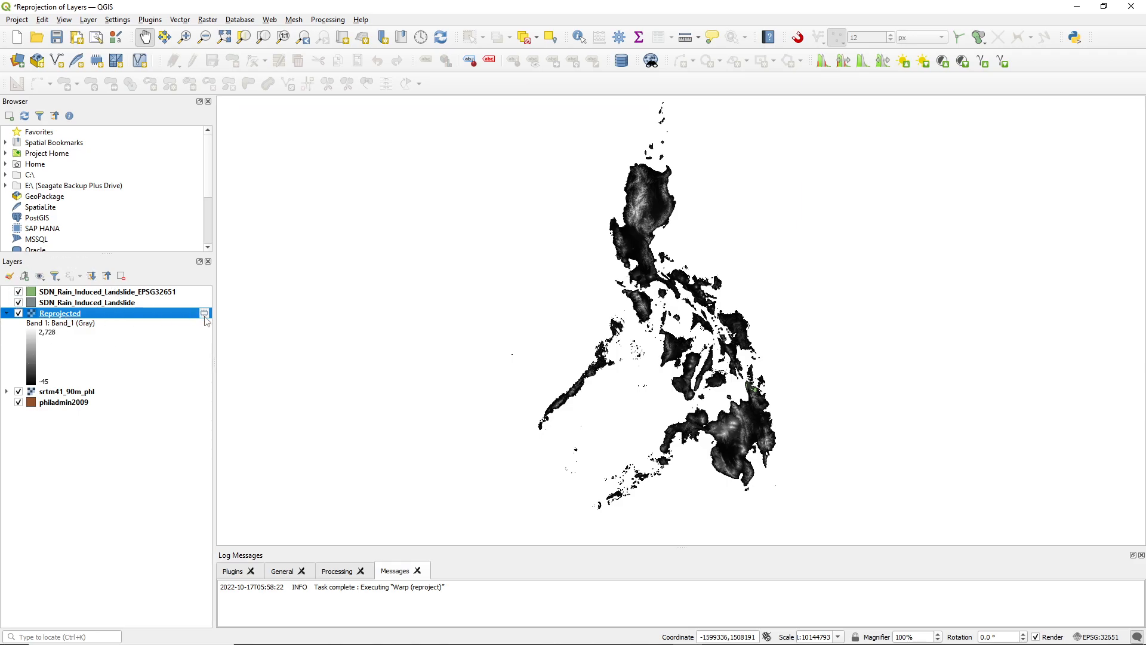
pyautogui.moveTo(206, 318)
pyautogui.rightClick(181, 318)
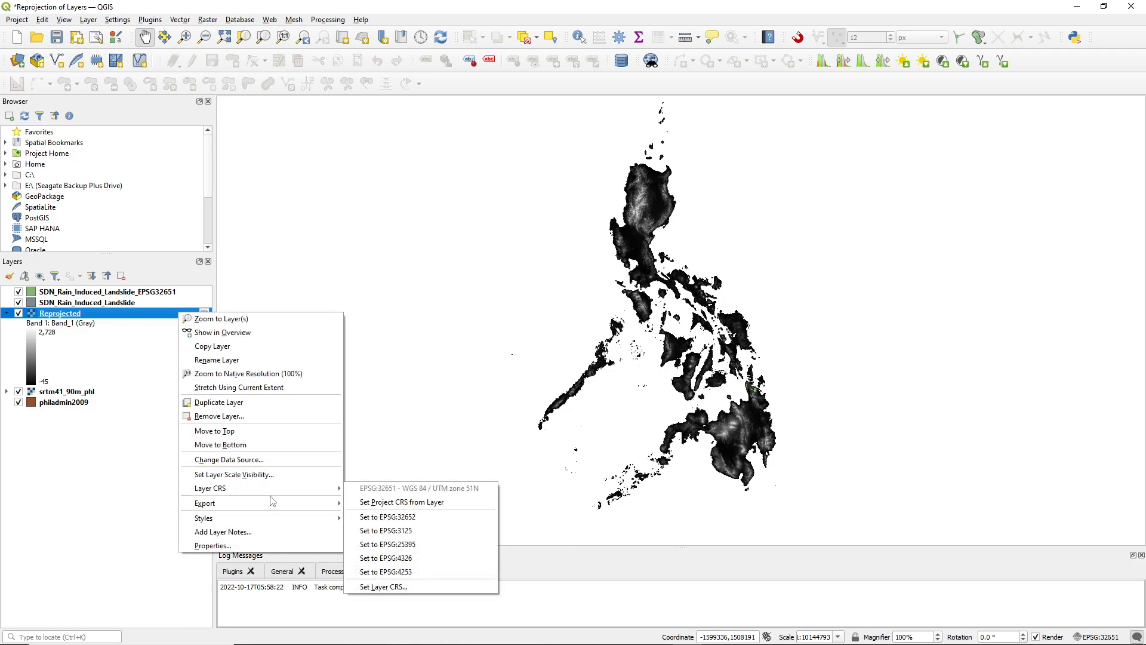
pyautogui.moveTo(270, 505)
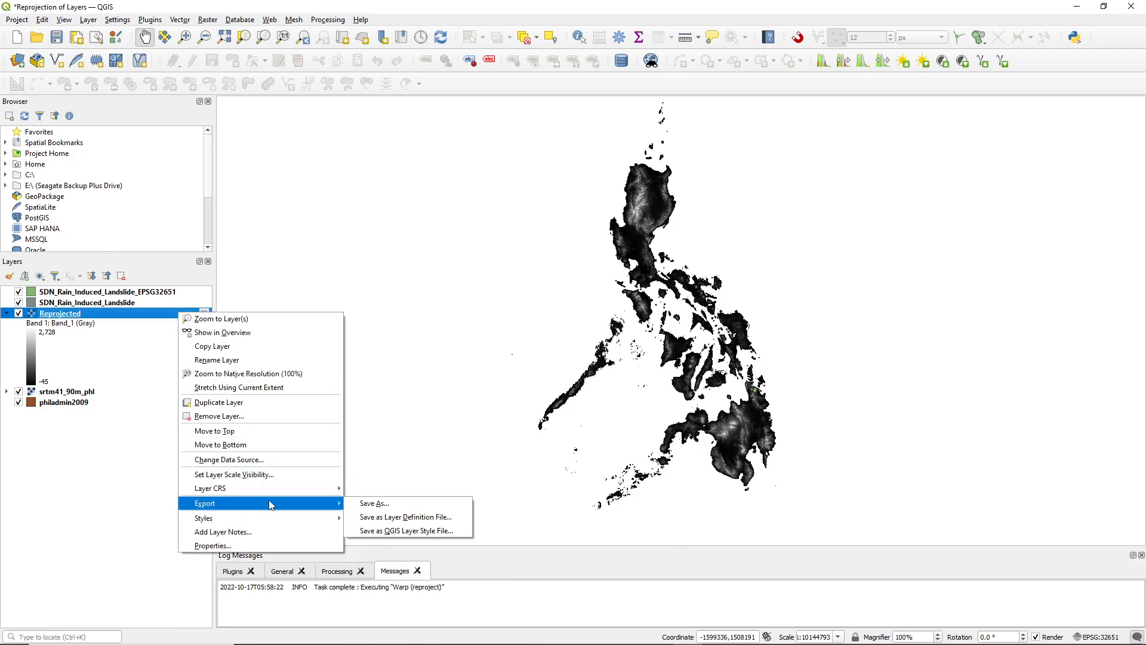
pyautogui.click(396, 503)
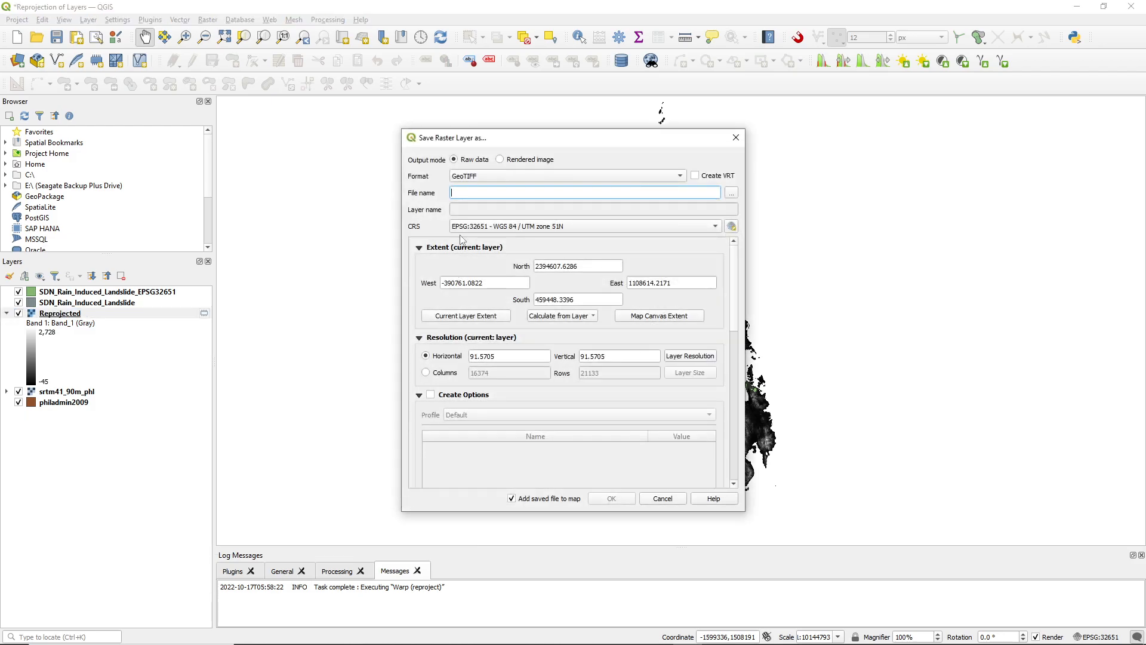
pyautogui.click(732, 193)
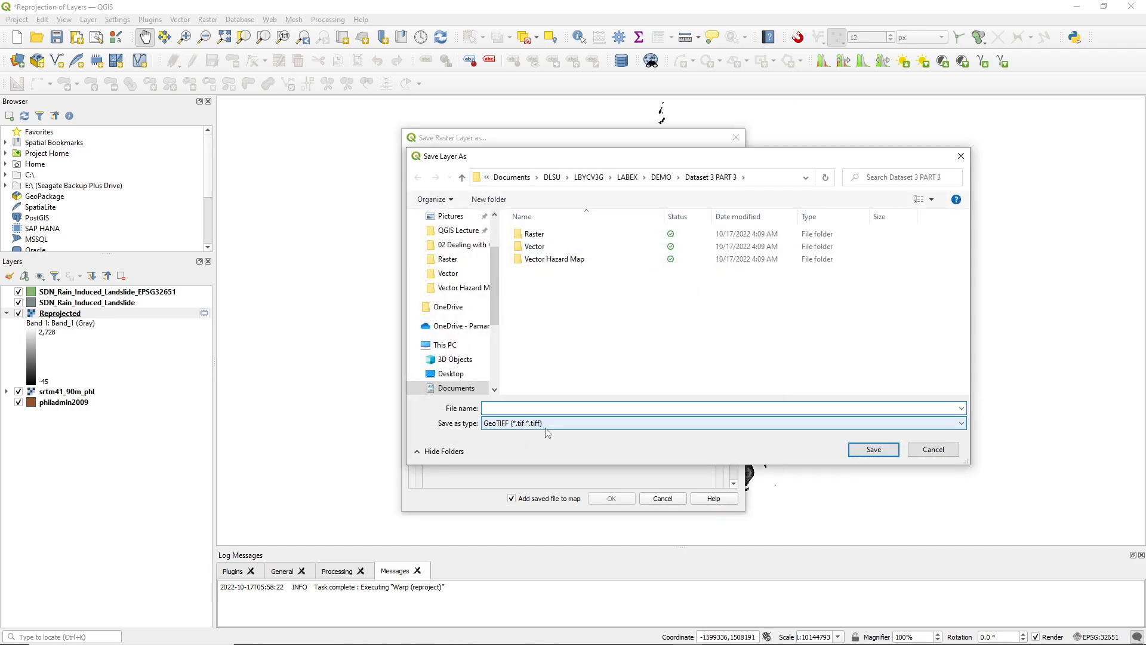
pyautogui.hotkey('ctrl', 'v')
pyautogui.click(551, 408)
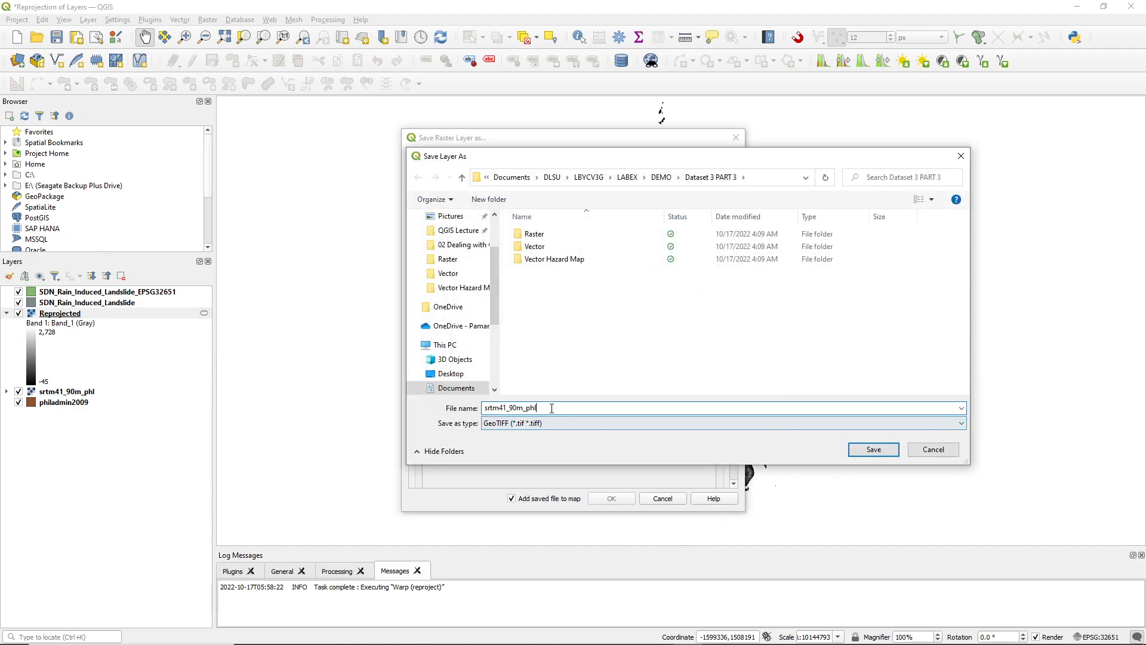
pyautogui.click(678, 178)
pyautogui.click(682, 207)
pyautogui.click(556, 407)
pyautogui.click(556, 408)
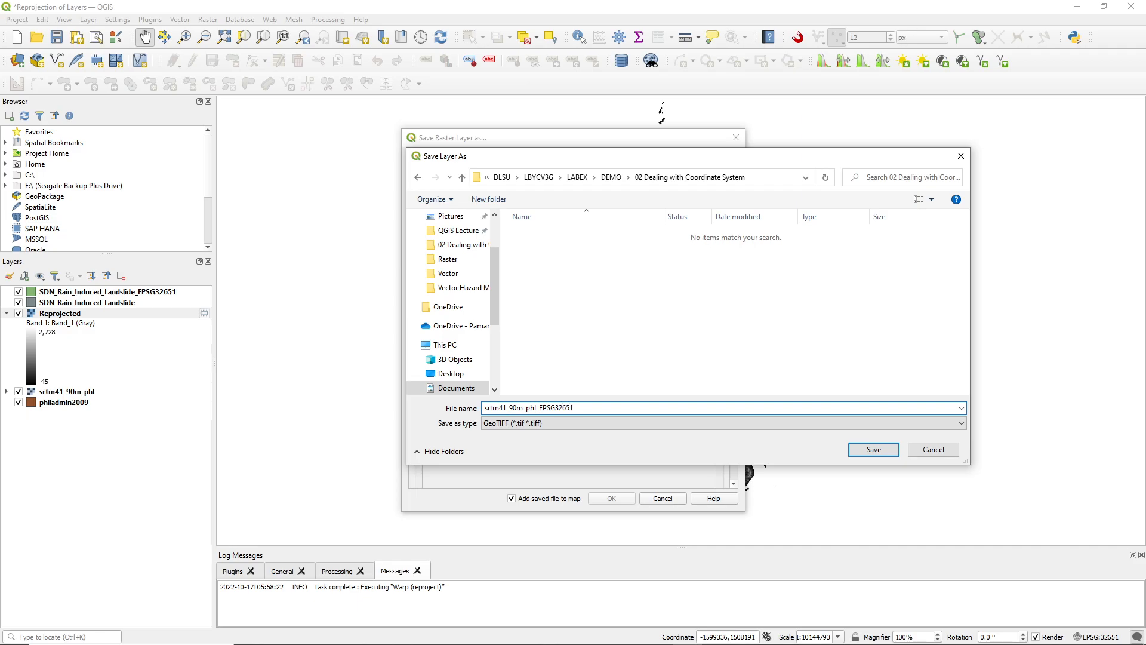
pyautogui.click(883, 450)
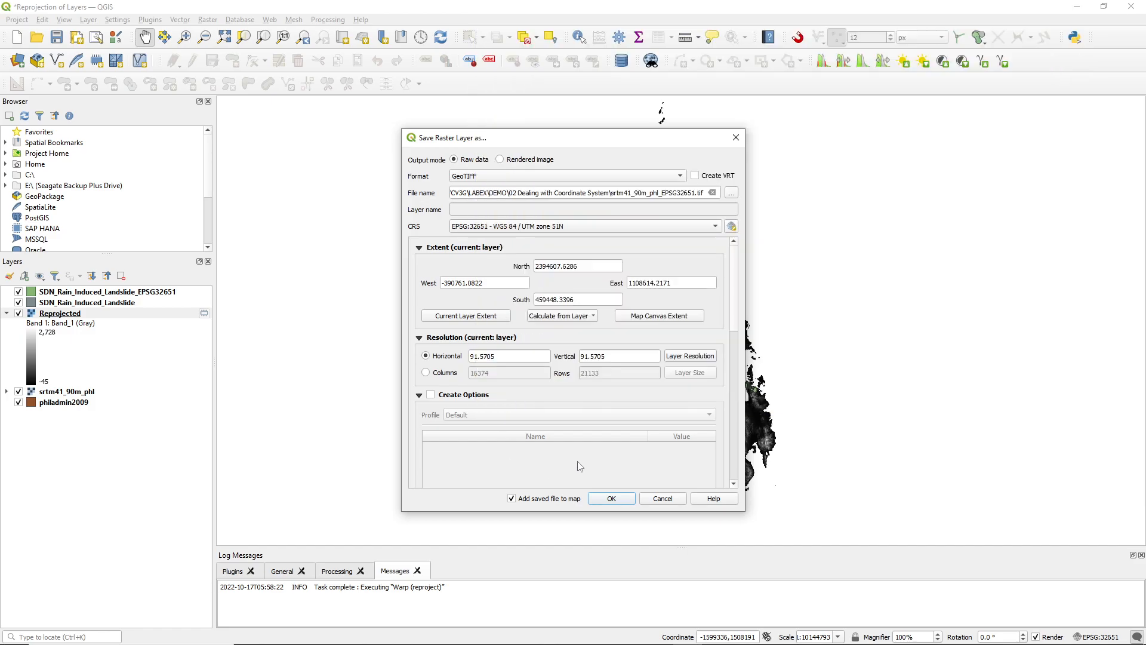
pyautogui.click(612, 498)
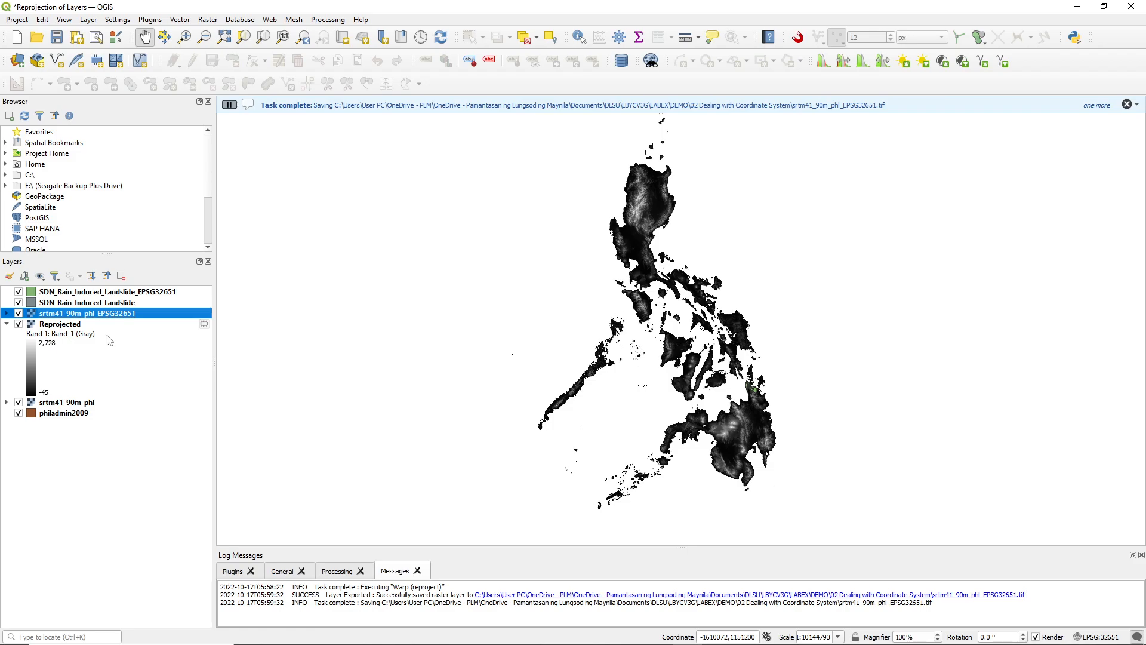
# Examine the coordinate reference system of srtm41_90m_phl_EPSG32651 in its layer properties
pyautogui.click(63, 324)
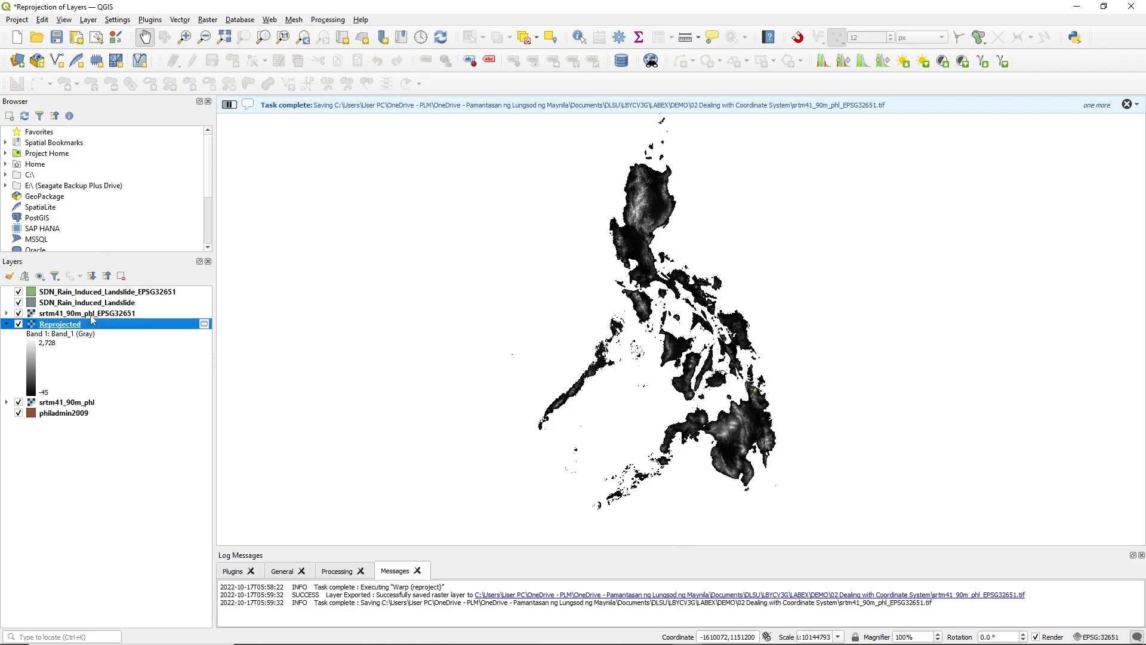
pyautogui.click(92, 315)
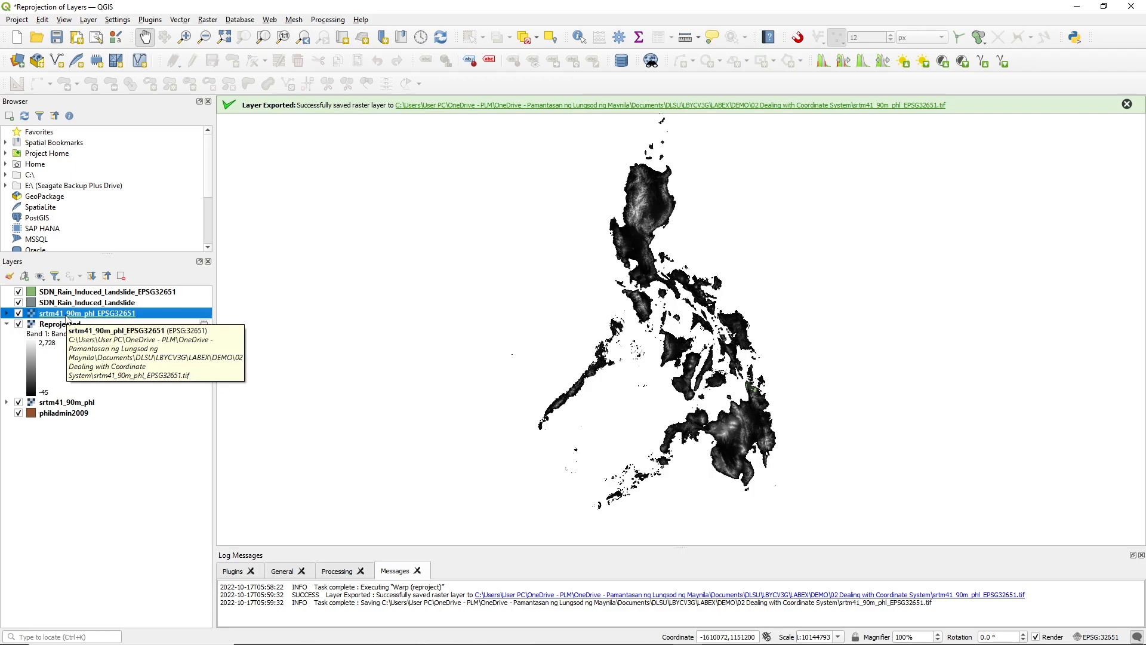
pyautogui.doubleClick(67, 315)
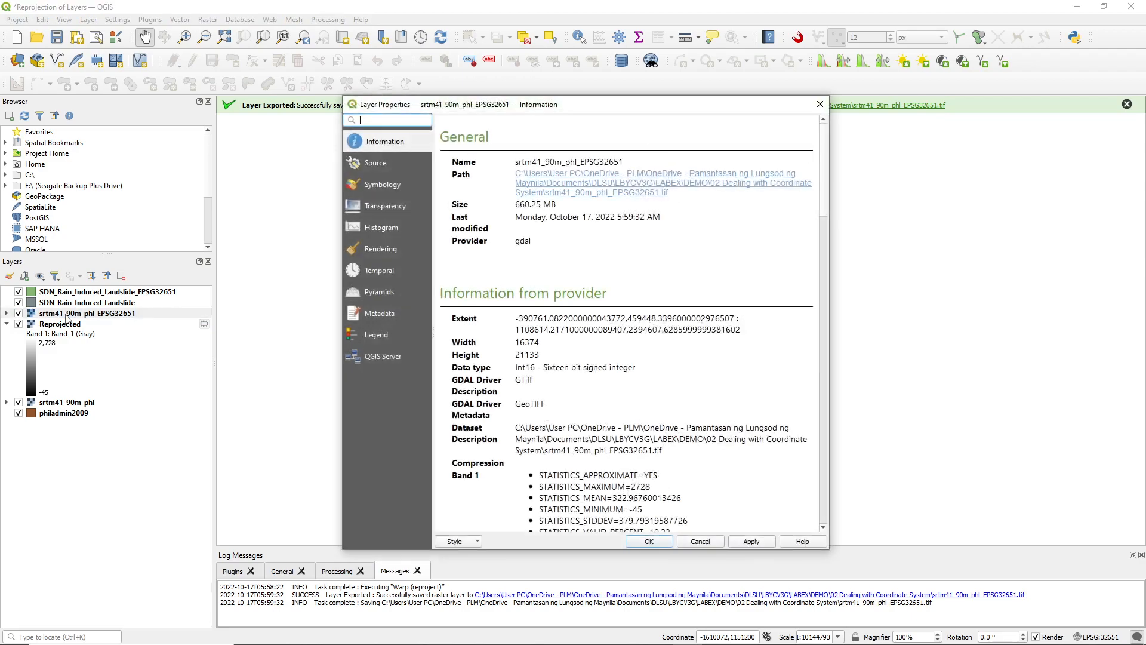
pyautogui.scroll(-10, 545, 345)
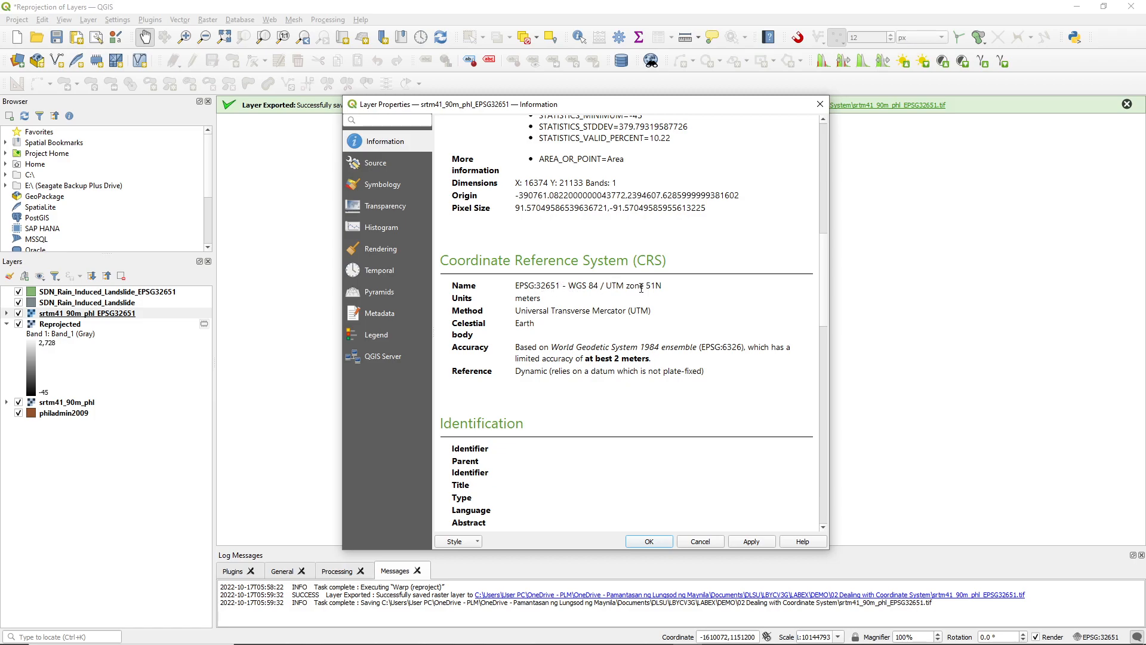
pyautogui.click(653, 543)
# Remove the temporary Reprojected layer from the project and save the project
pyautogui.click(38, 325)
pyautogui.rightClick(38, 325)
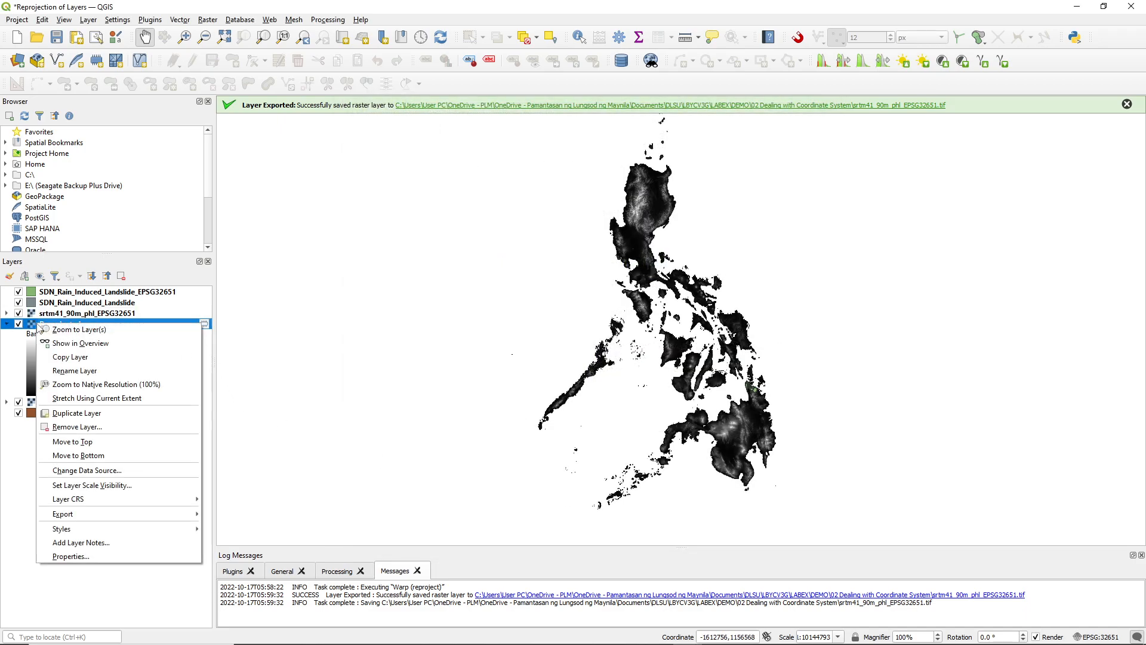
pyautogui.click(99, 428)
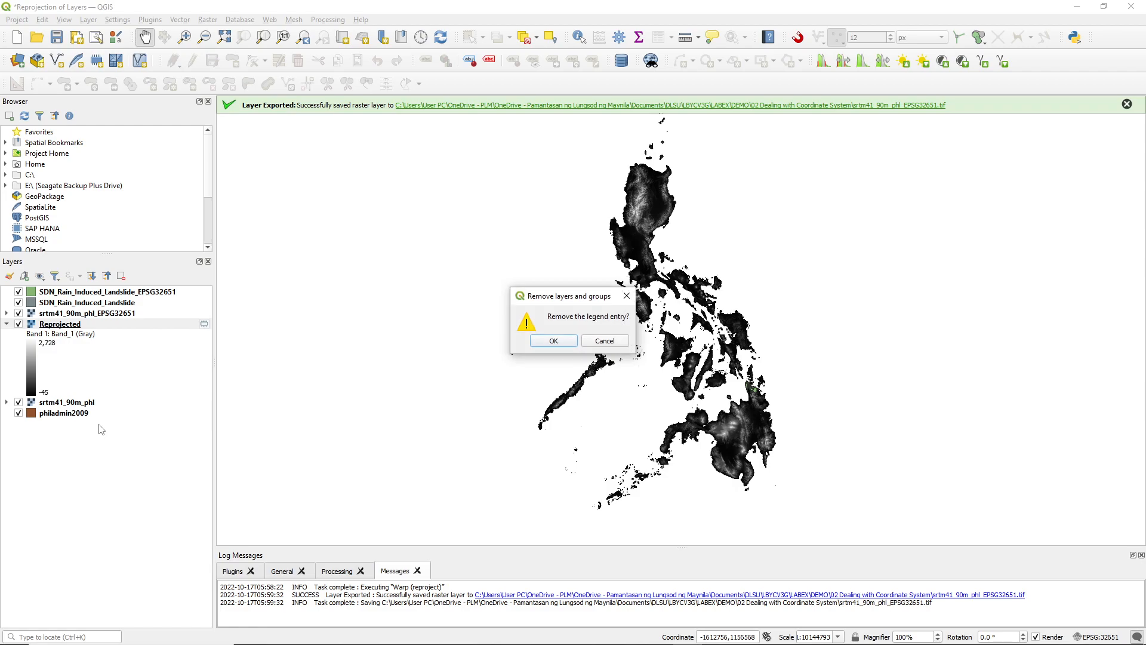
pyautogui.click(544, 341)
pyautogui.moveTo(299, 377); pyautogui.dragTo(580, 359)
pyautogui.hotkey('ctrl', 's')
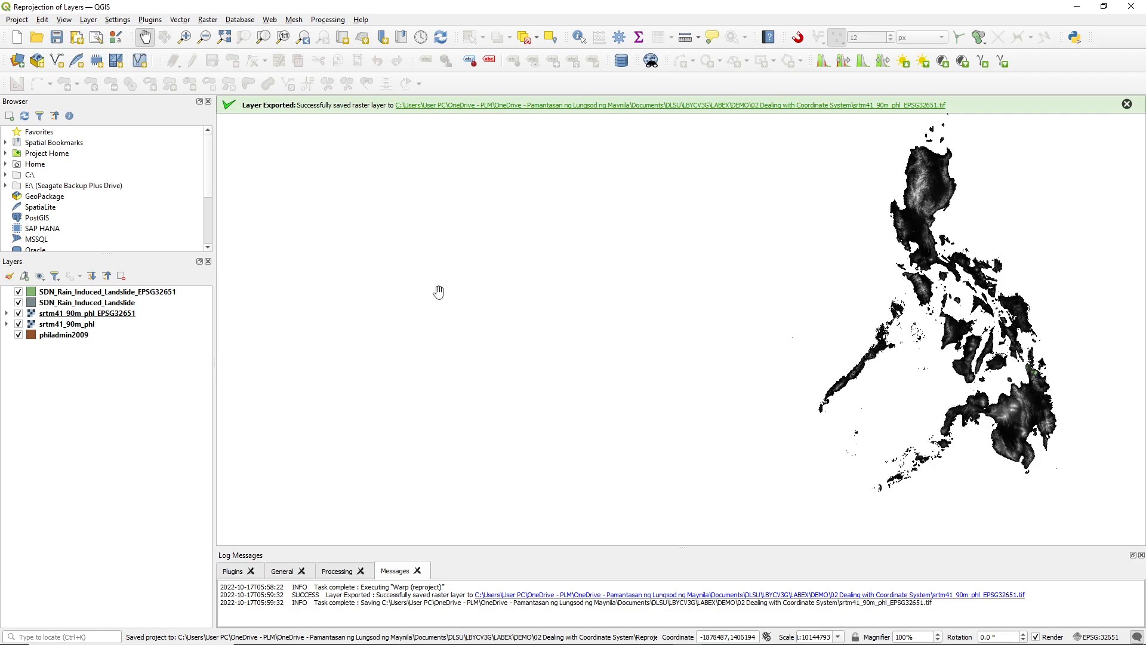
# Close the project and remove Reprojection of Layers from the recent projects list
pyautogui.scroll(-1, 433, 292)
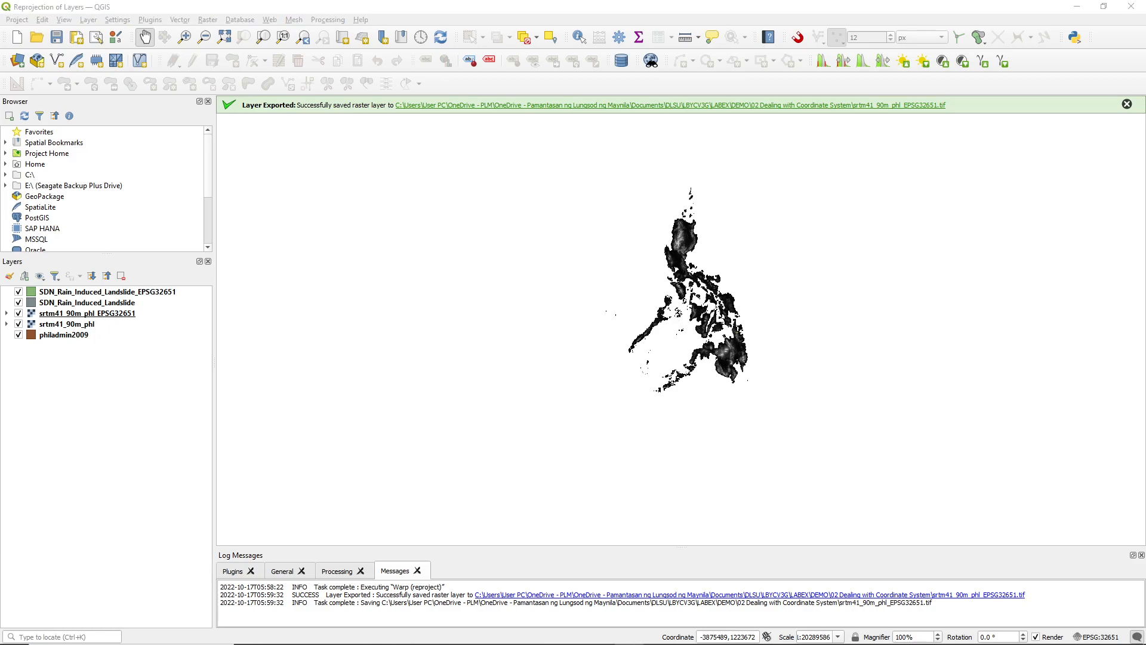
pyautogui.click(21, 23)
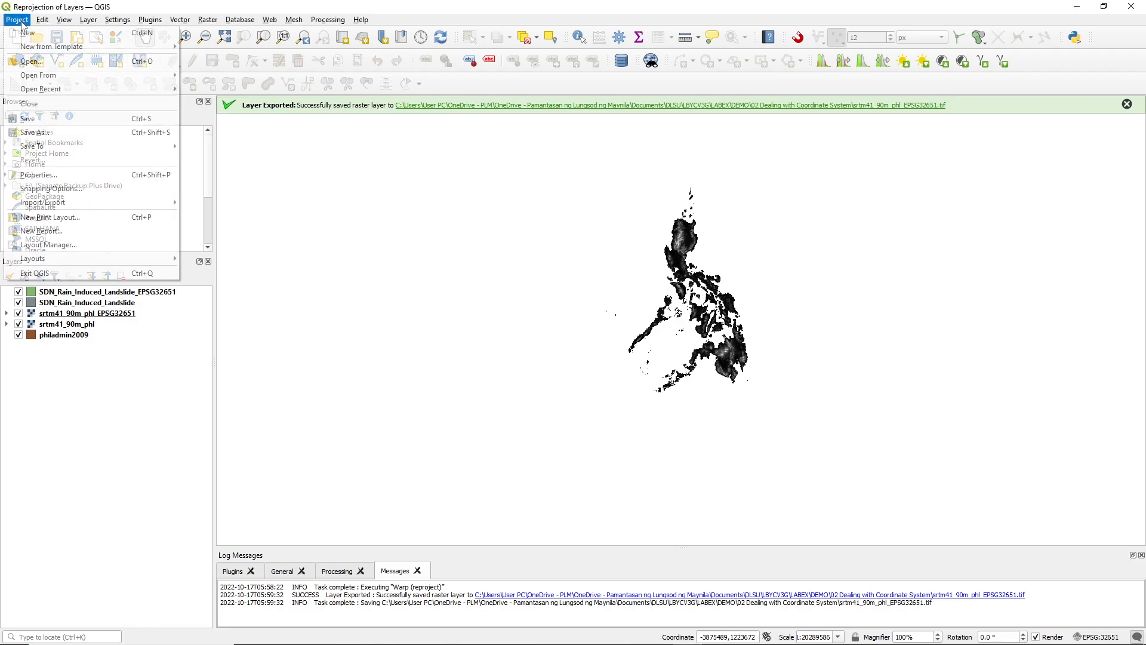
pyautogui.click(43, 105)
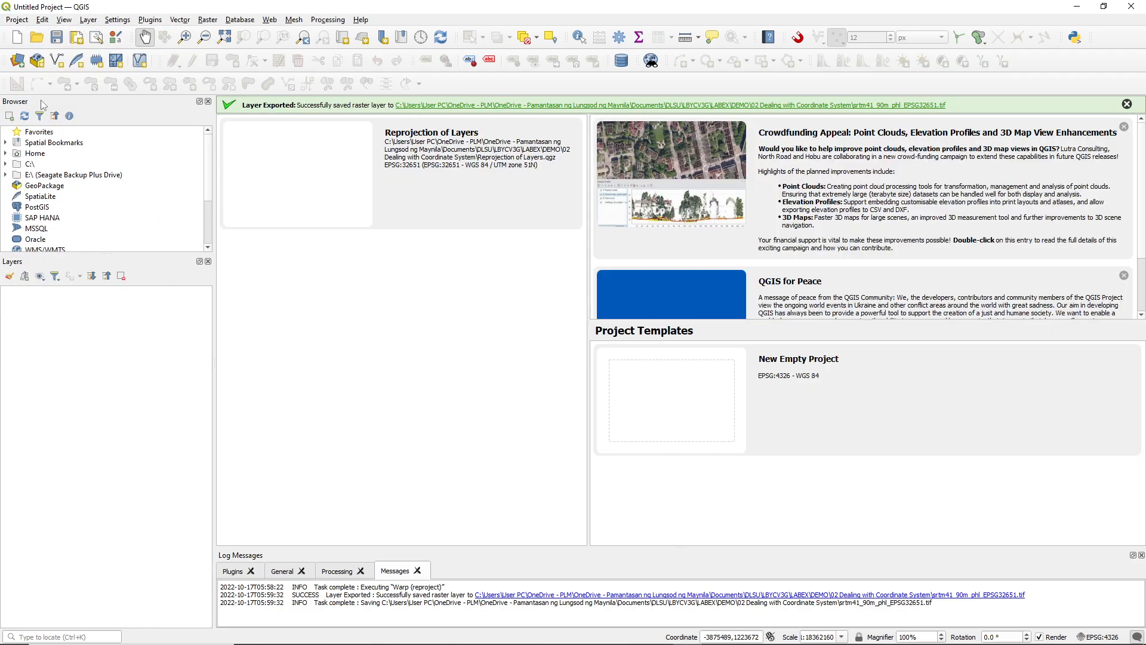
pyautogui.rightClick(400, 214)
pyautogui.click(445, 224)
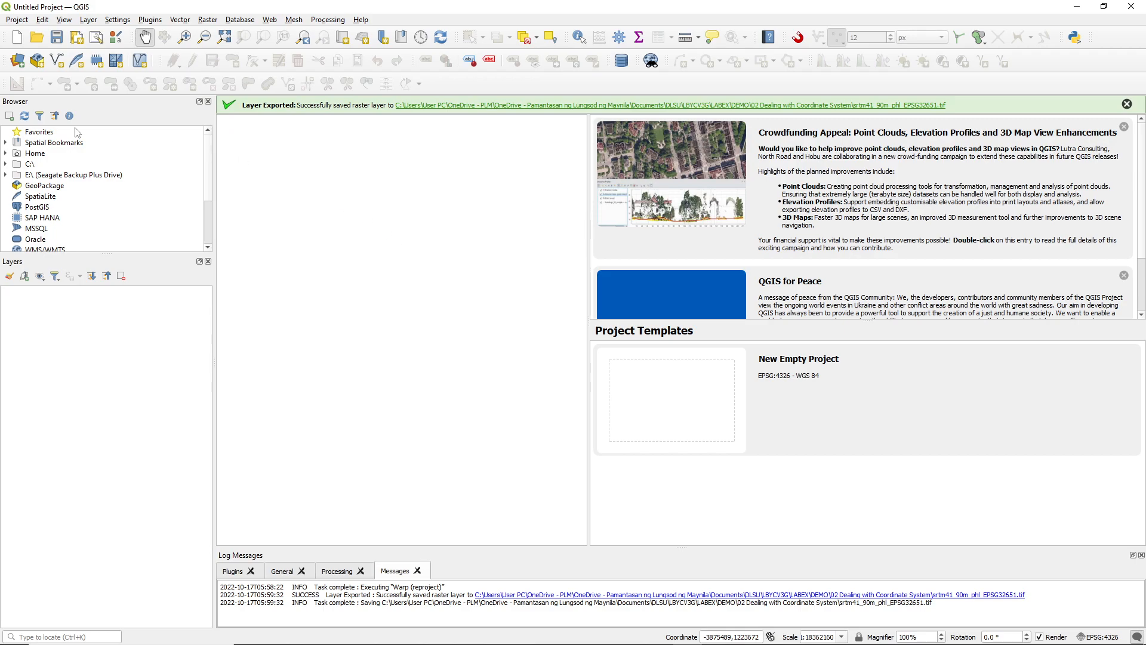
# Open the project Georefencing Scanned Images with Available GCPs from the 01 Registration and Georeferencing of Paper Maps folder, dismissing the transformation selection
pyautogui.click(35, 38)
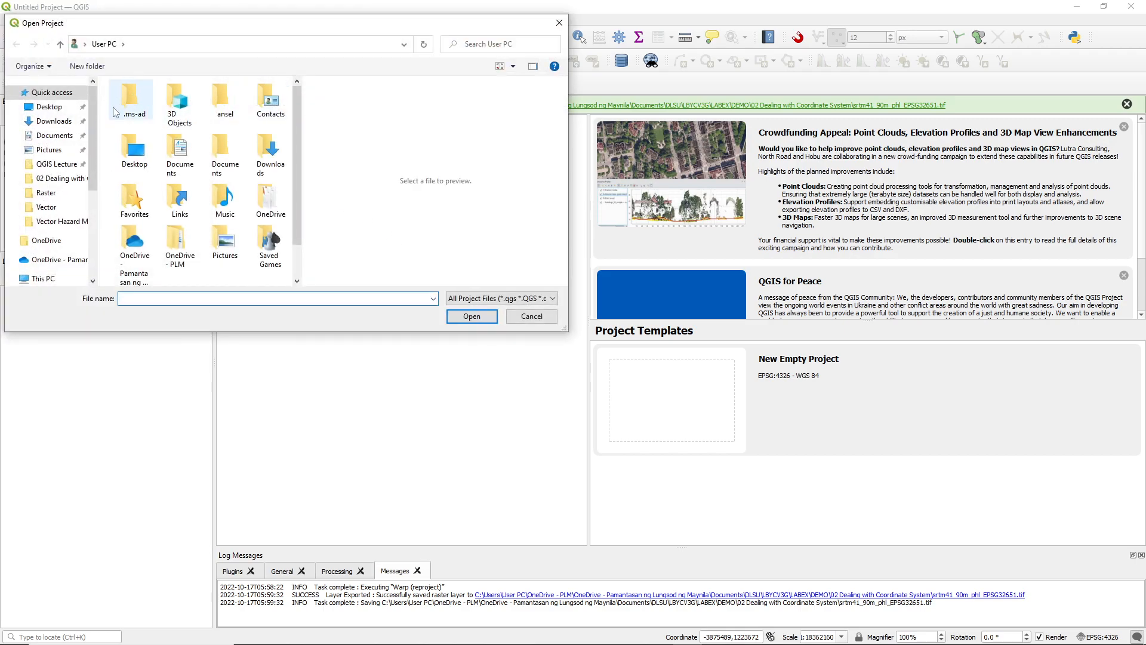
pyautogui.click(53, 180)
pyautogui.click(227, 45)
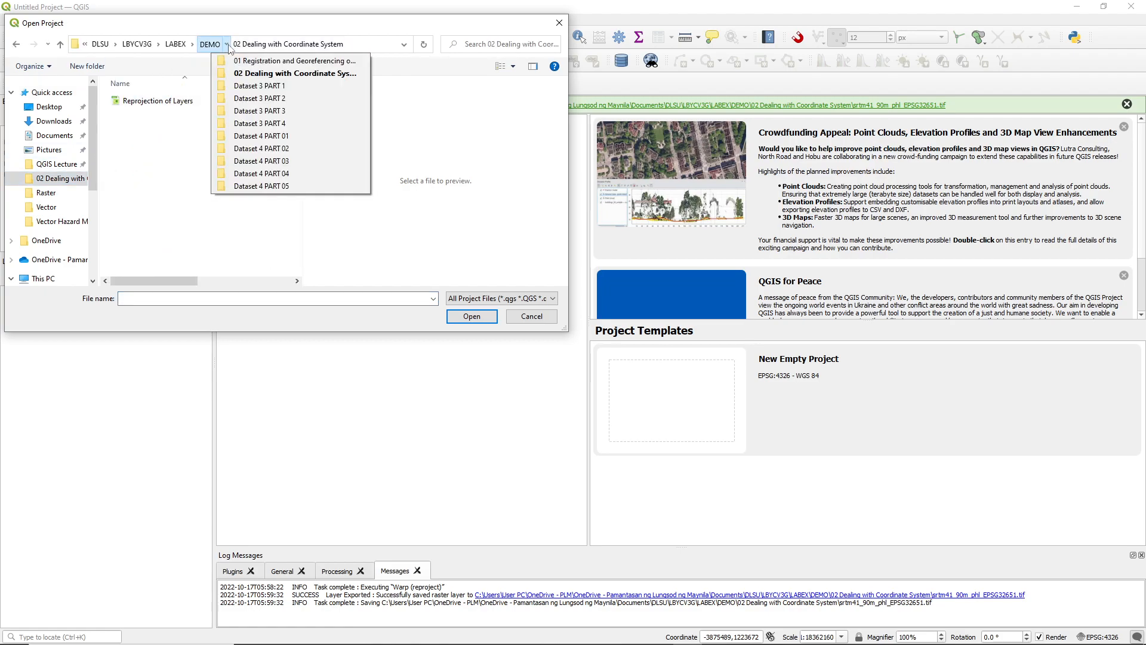
pyautogui.click(262, 60)
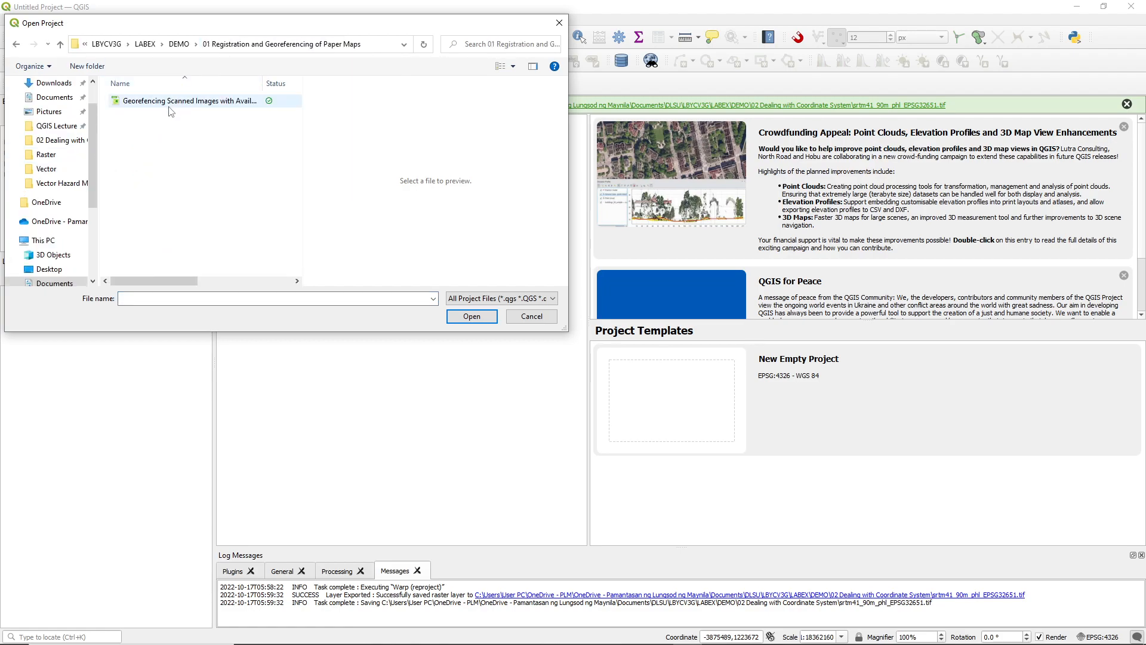
pyautogui.click(170, 104)
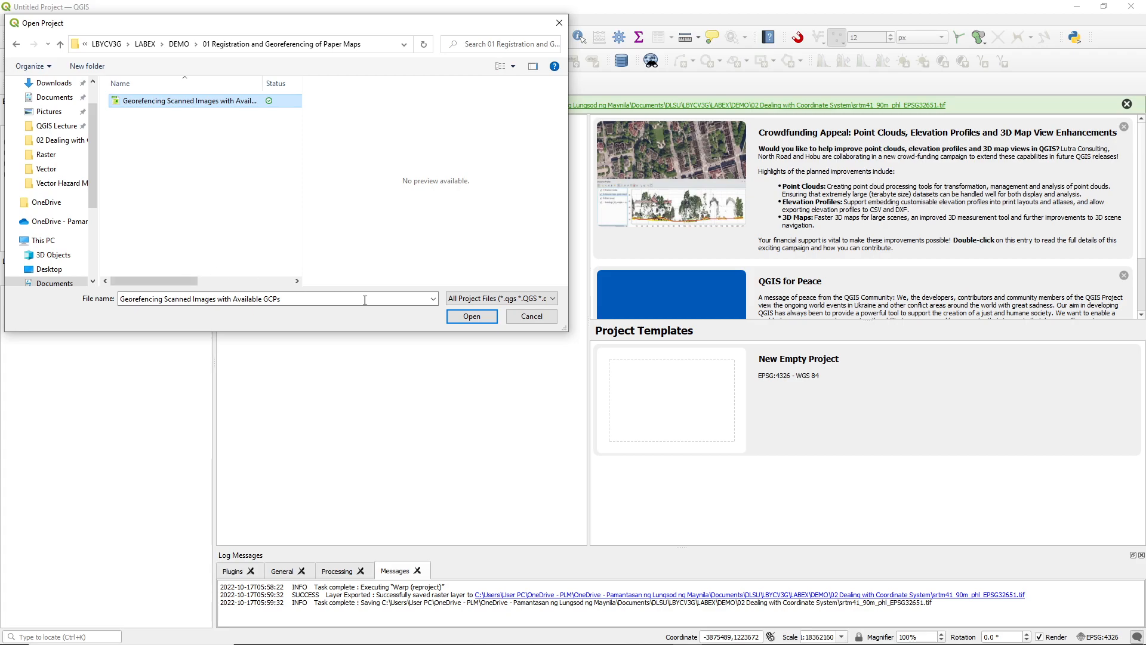
pyautogui.click(464, 317)
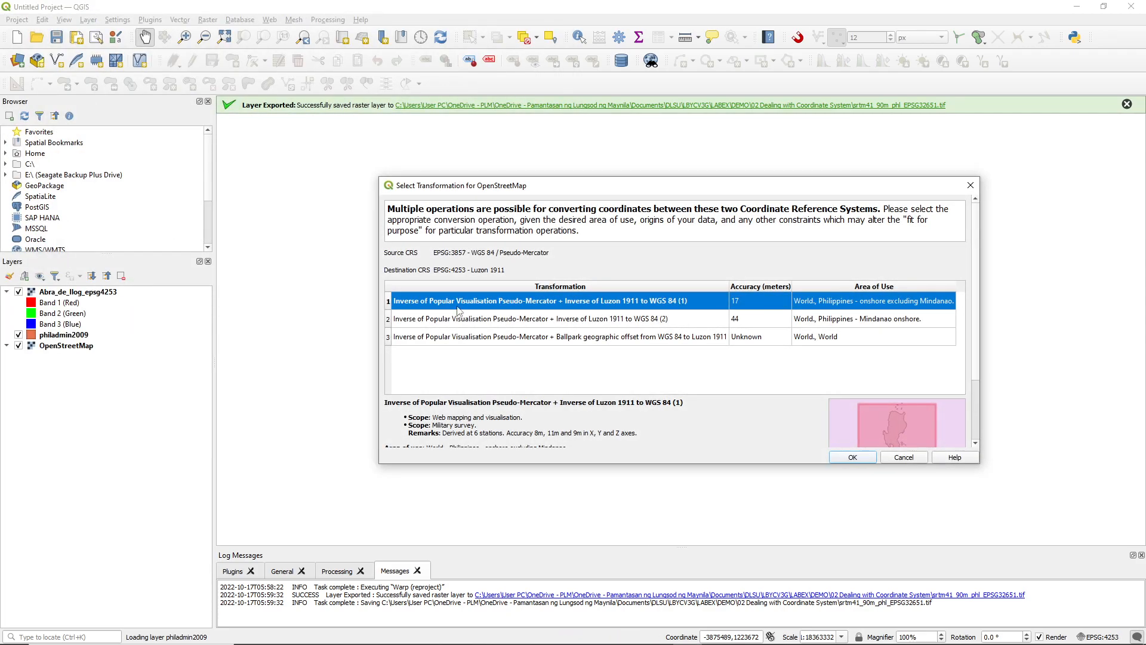
pyautogui.click(908, 459)
pyautogui.click(919, 460)
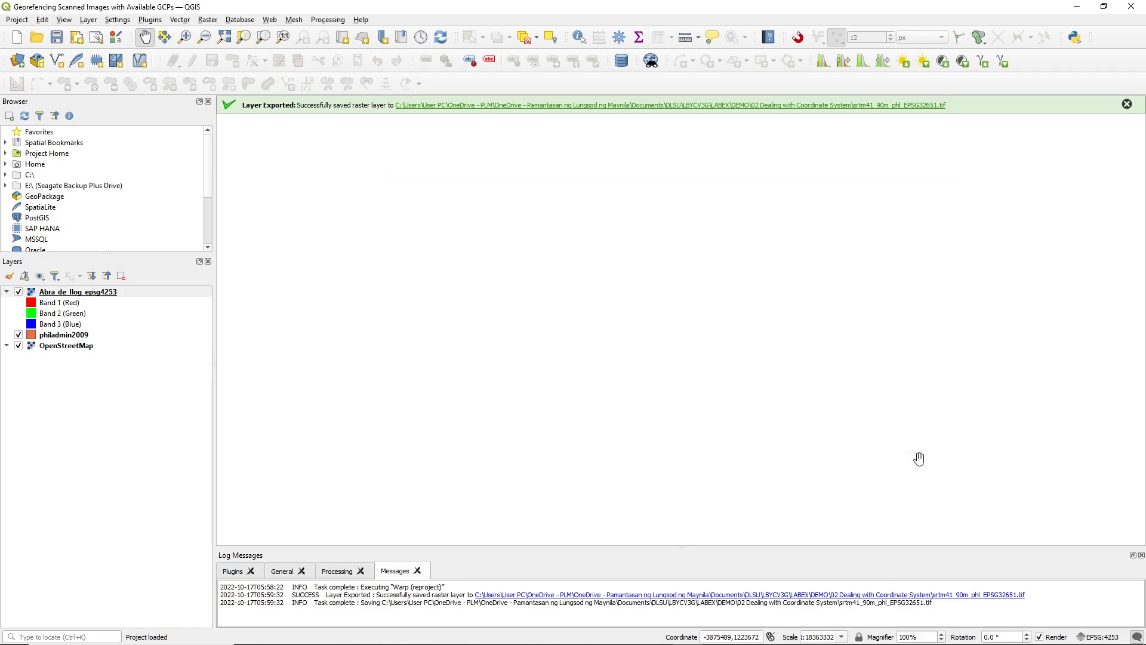
# Zoom to the Abra_de_Ilog_epsg4253 layer and inspect how the scanned map lies over philadmin2009
pyautogui.click(56, 337)
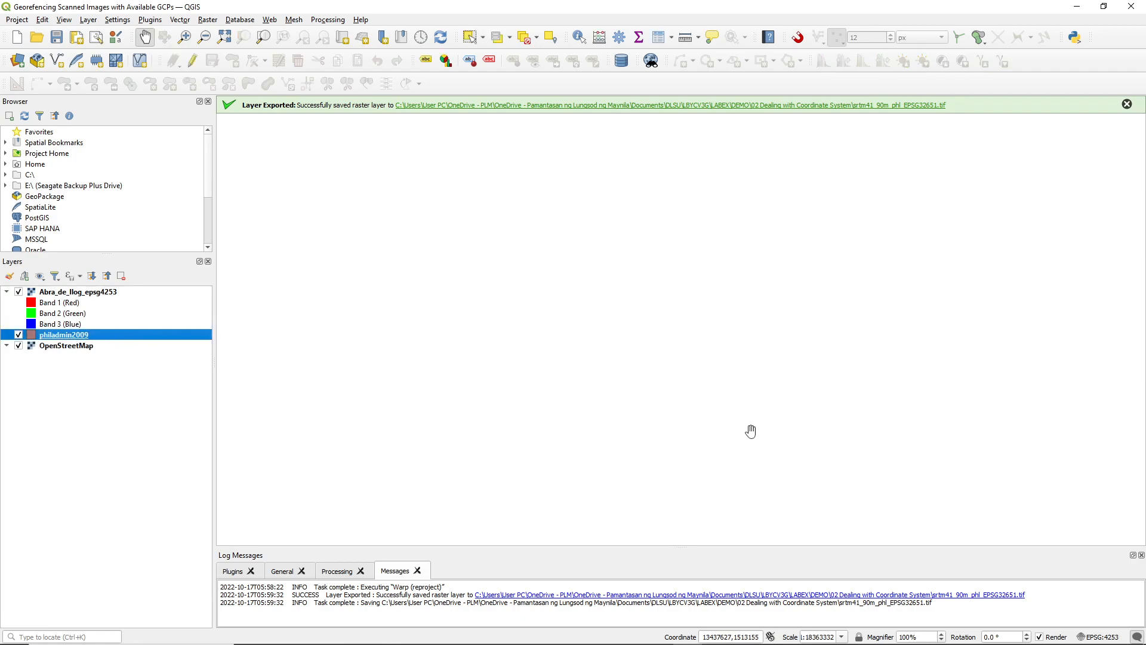
pyautogui.click(98, 297)
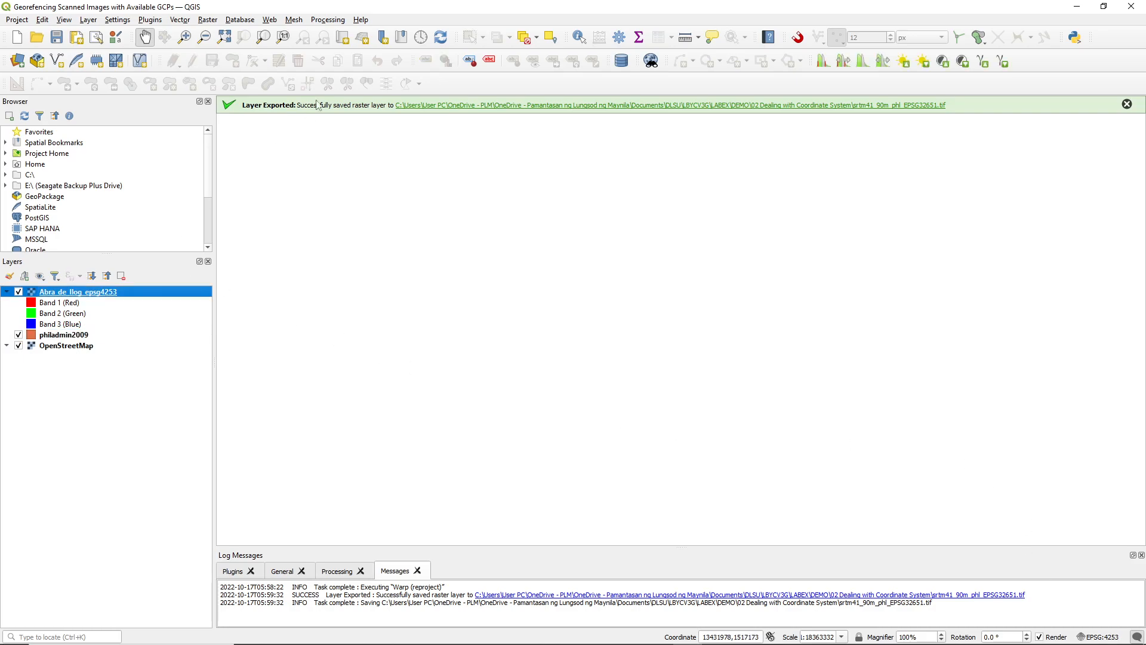
pyautogui.click(263, 40)
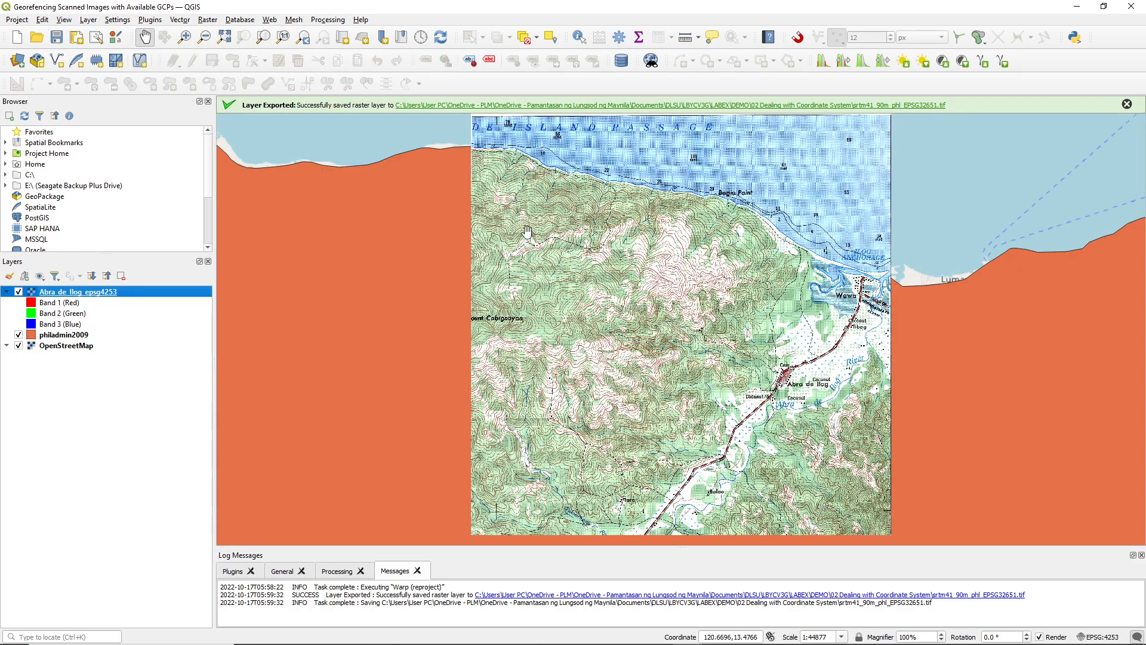
pyautogui.scroll(-2, 578, 241)
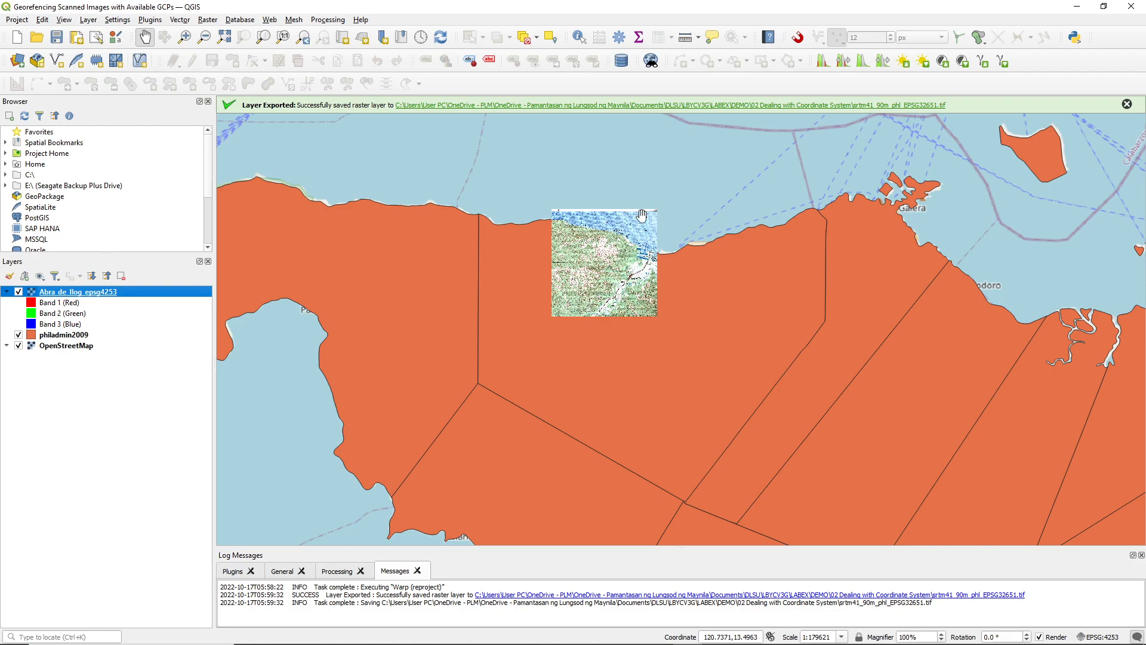
pyautogui.scroll(1, 640, 218)
# Examine the coordinate reference system of Abra_de_Ilog_epsg4253 in its layer properties
pyautogui.doubleClick(113, 295)
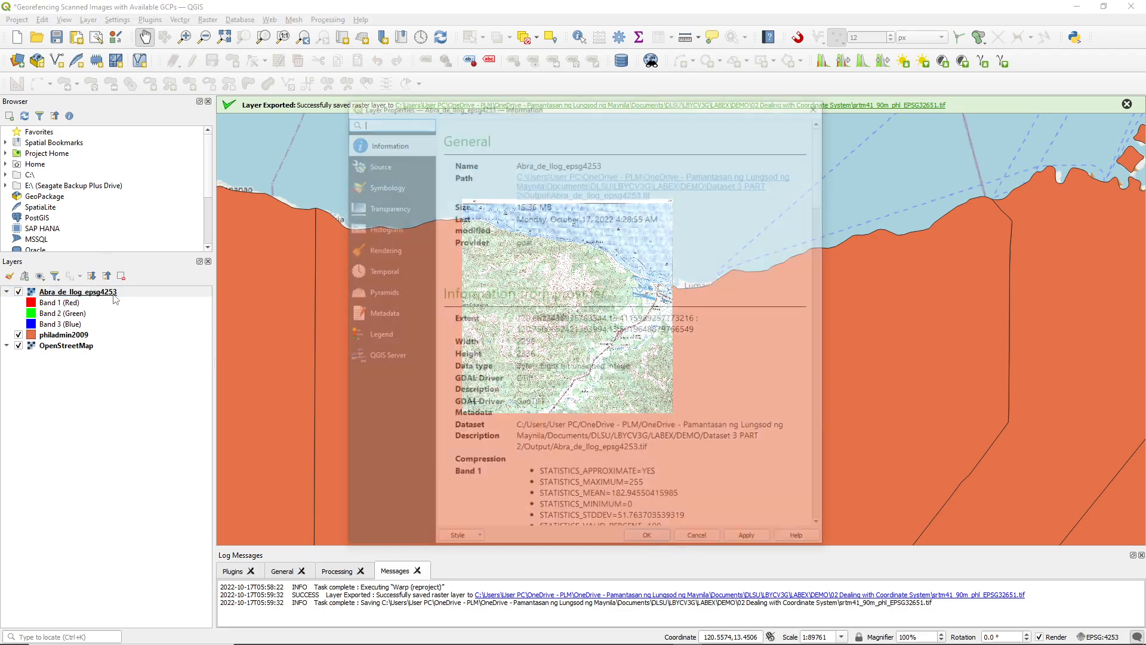
pyautogui.scroll(-10, 610, 353)
pyautogui.scroll(-5, 610, 354)
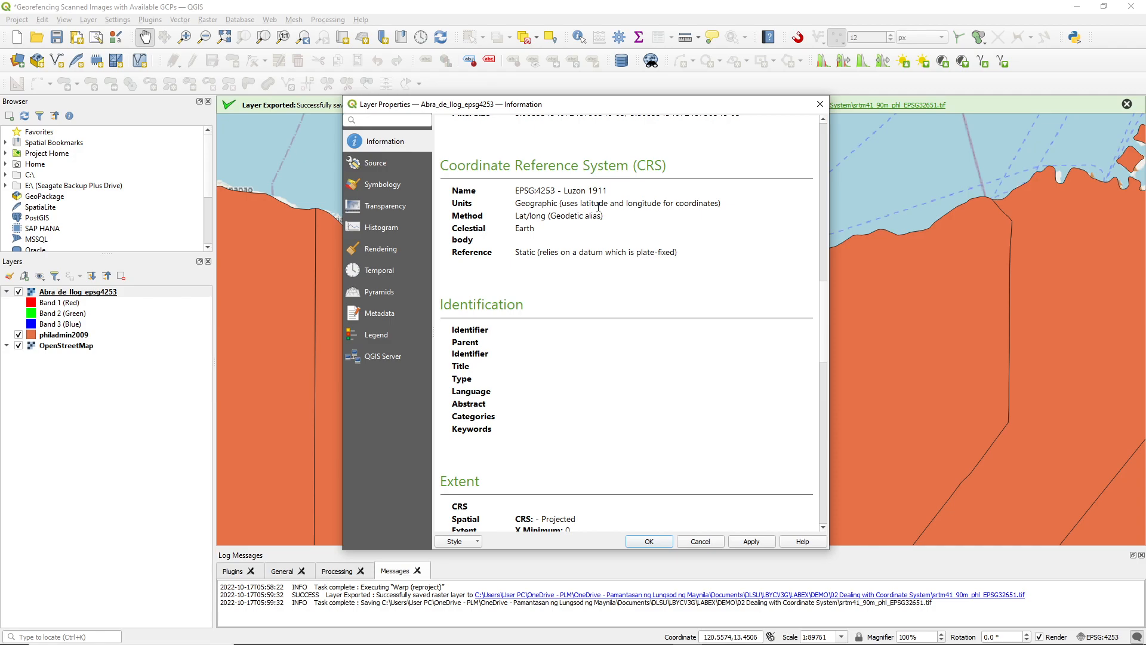
pyautogui.click(820, 106)
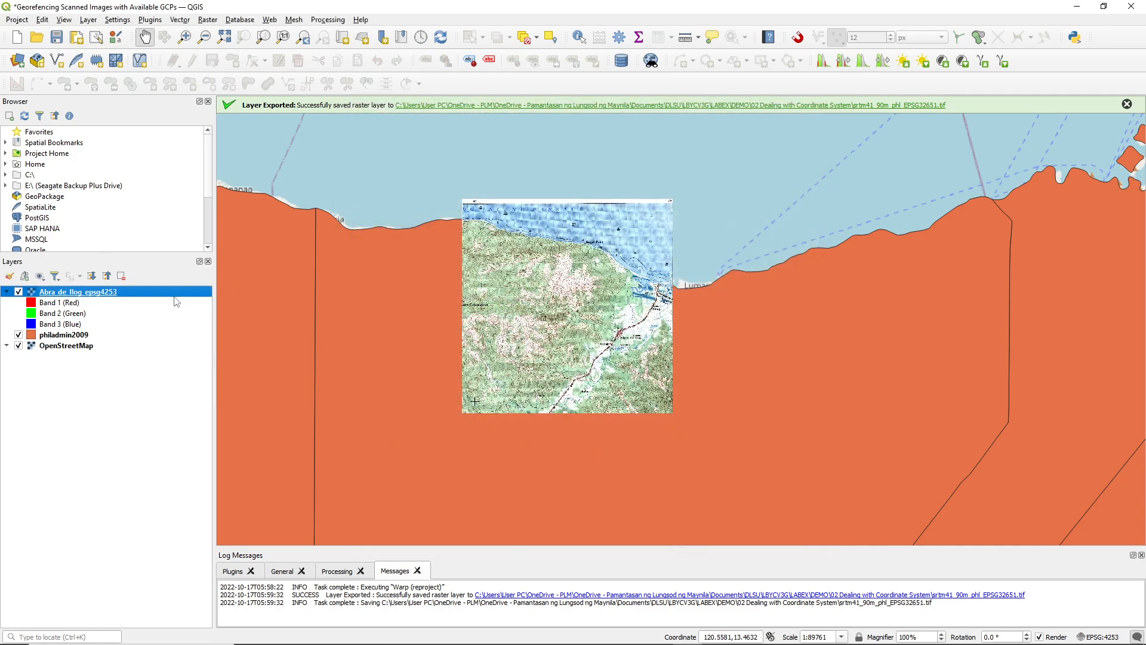
# Open the layer properties of philadmin2009 to examine its coordinate reference system, dismissing the transformation selection
pyautogui.click(72, 336)
pyautogui.doubleClick(72, 336)
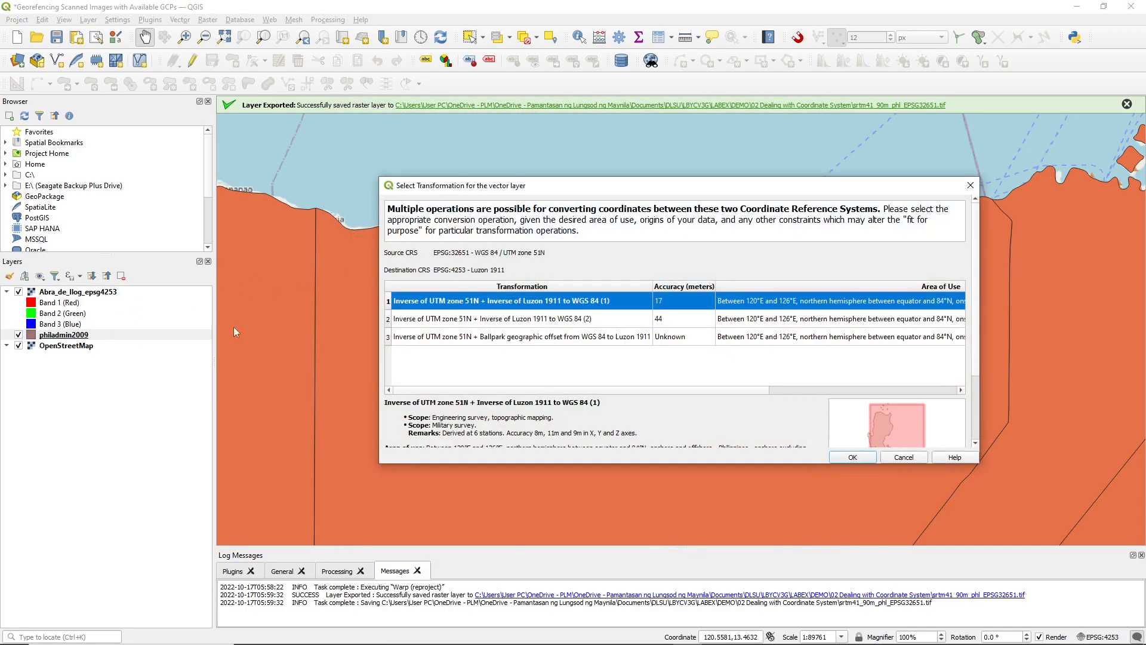
pyautogui.click(902, 461)
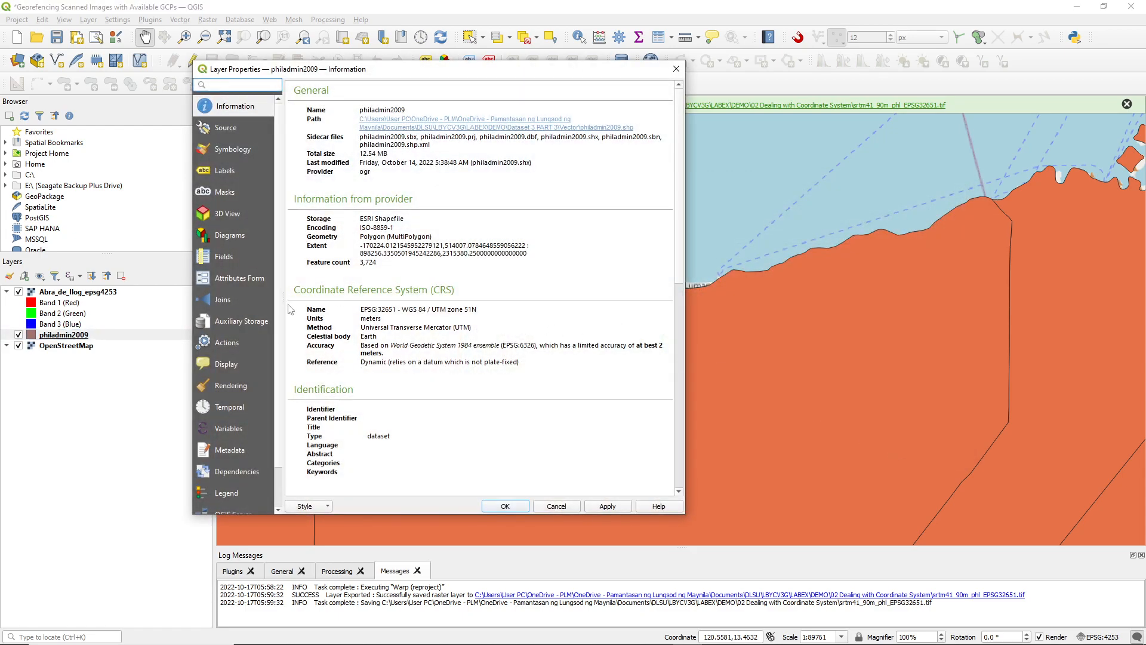
# Close the philadmin2009 properties and examine the coordinate reference system of OpenStreetMap in its layer properties, dismissing the transformation selection
pyautogui.scroll(-1, 452, 388)
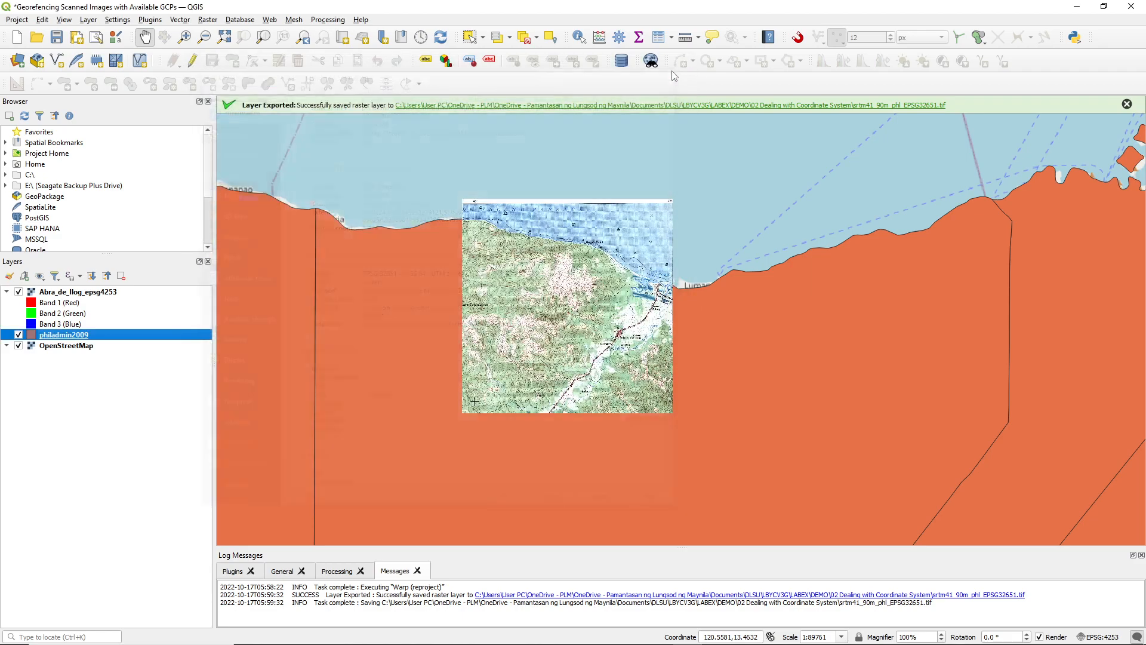
pyautogui.click(676, 68)
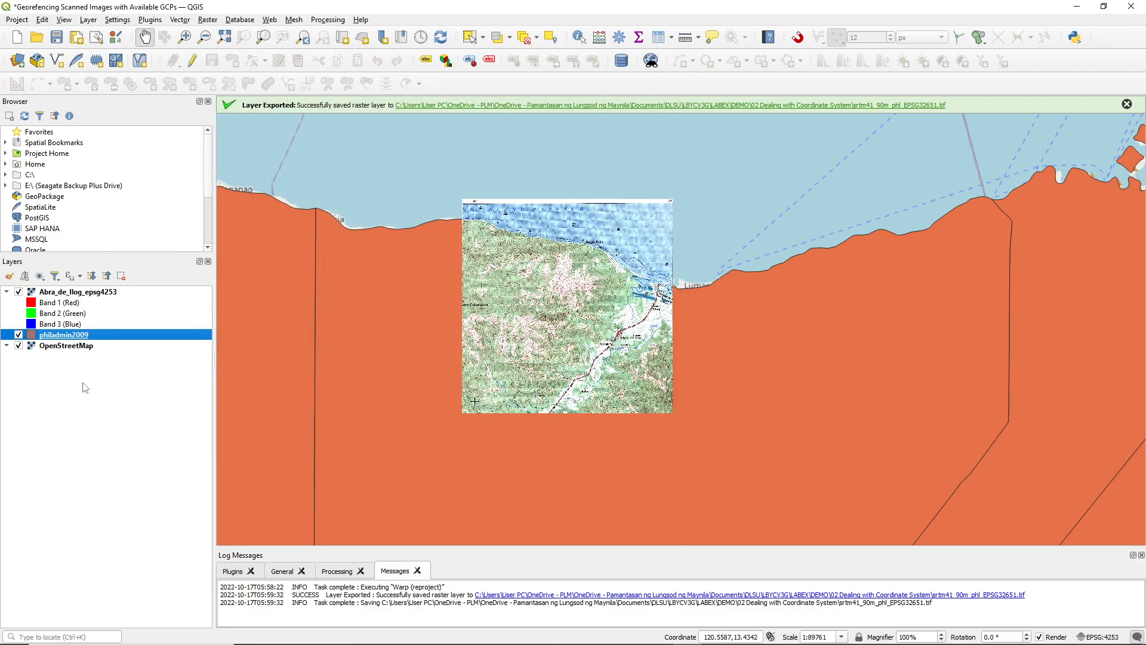
pyautogui.click(67, 345)
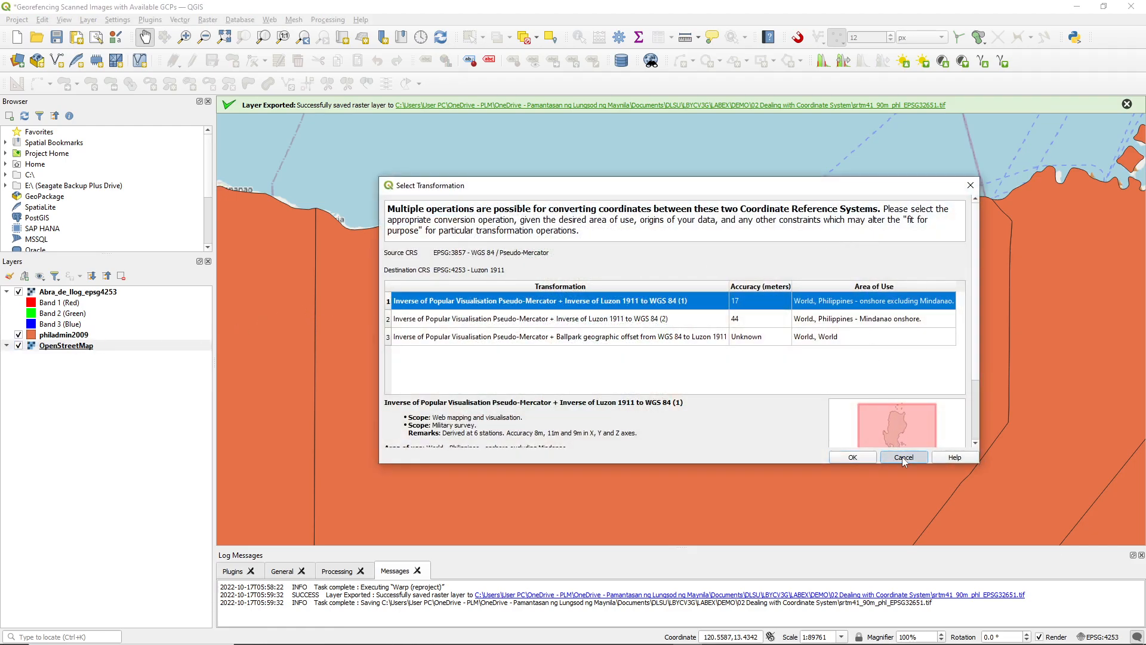
pyautogui.click(903, 457)
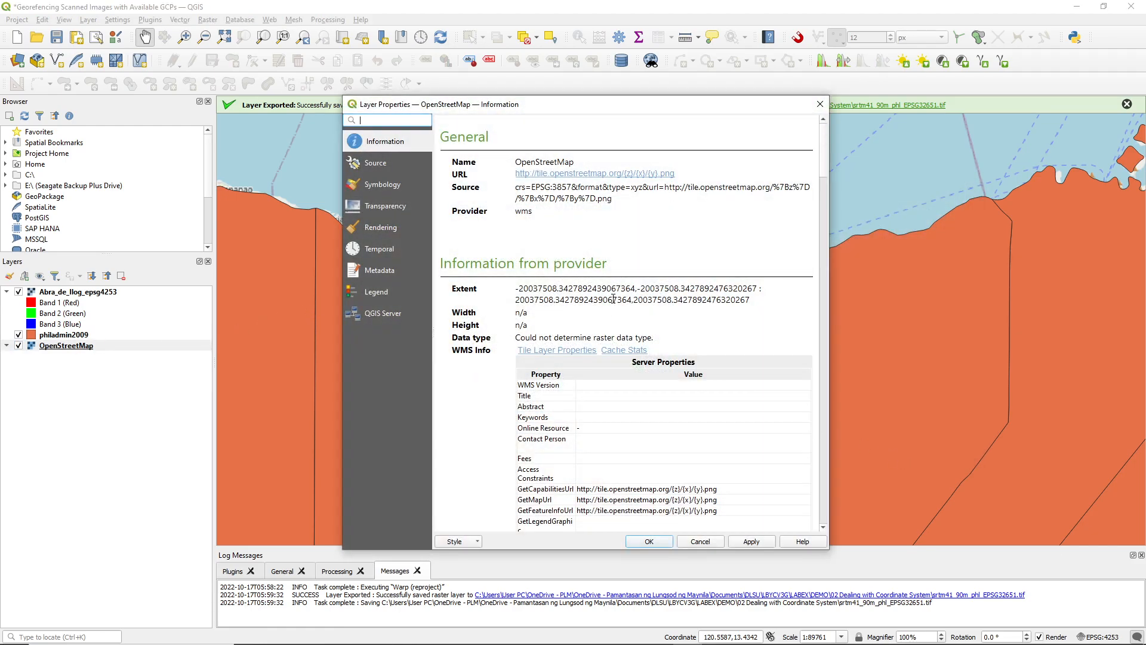
pyautogui.scroll(-6, 613, 298)
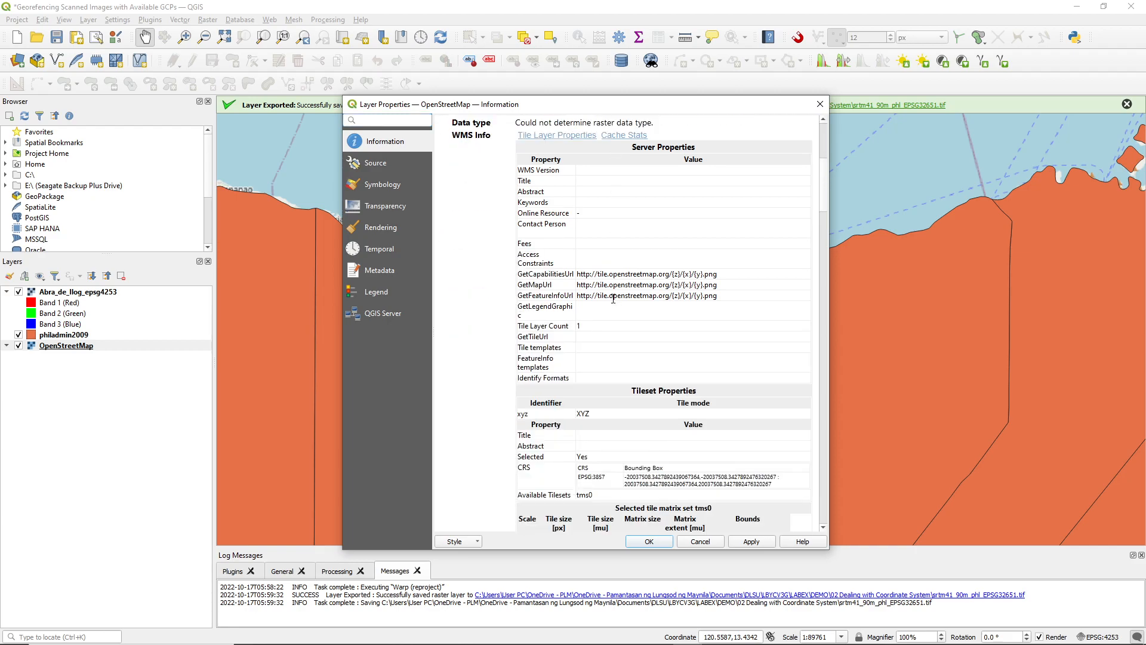
pyautogui.scroll(-4, 614, 299)
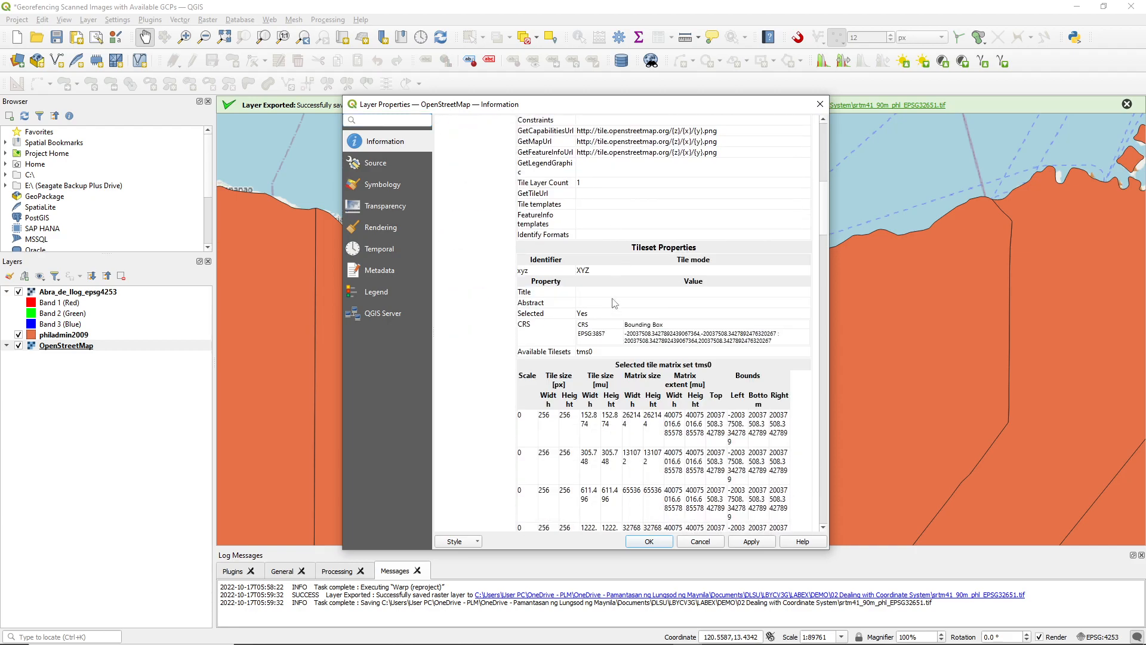
pyautogui.scroll(-20, 613, 303)
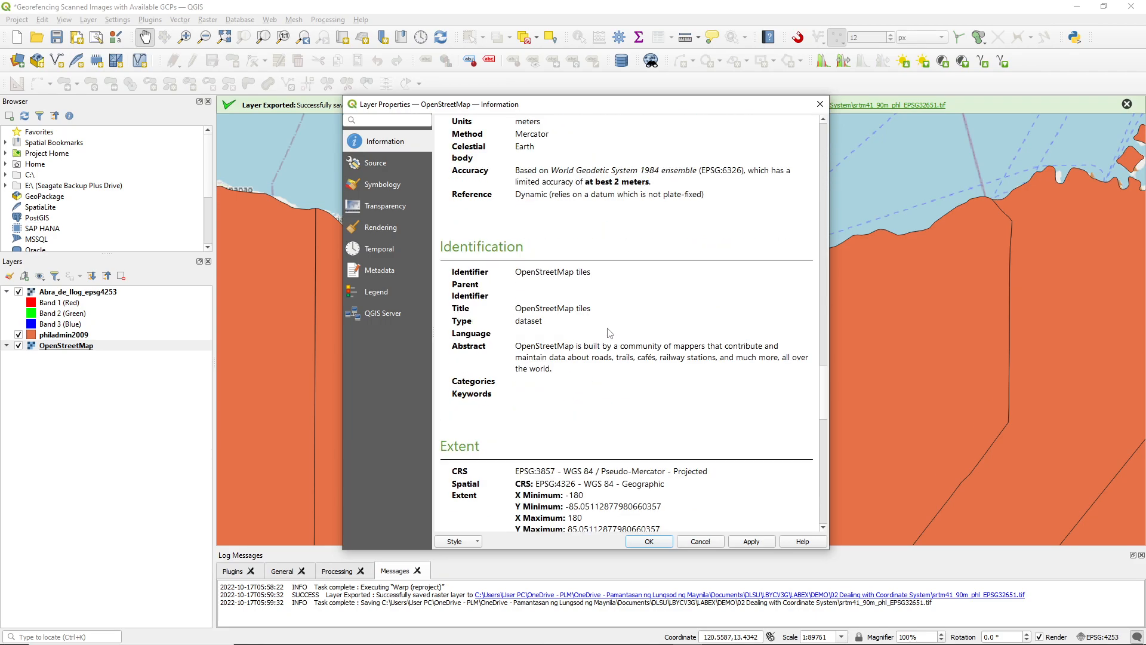
pyautogui.scroll(4, 610, 333)
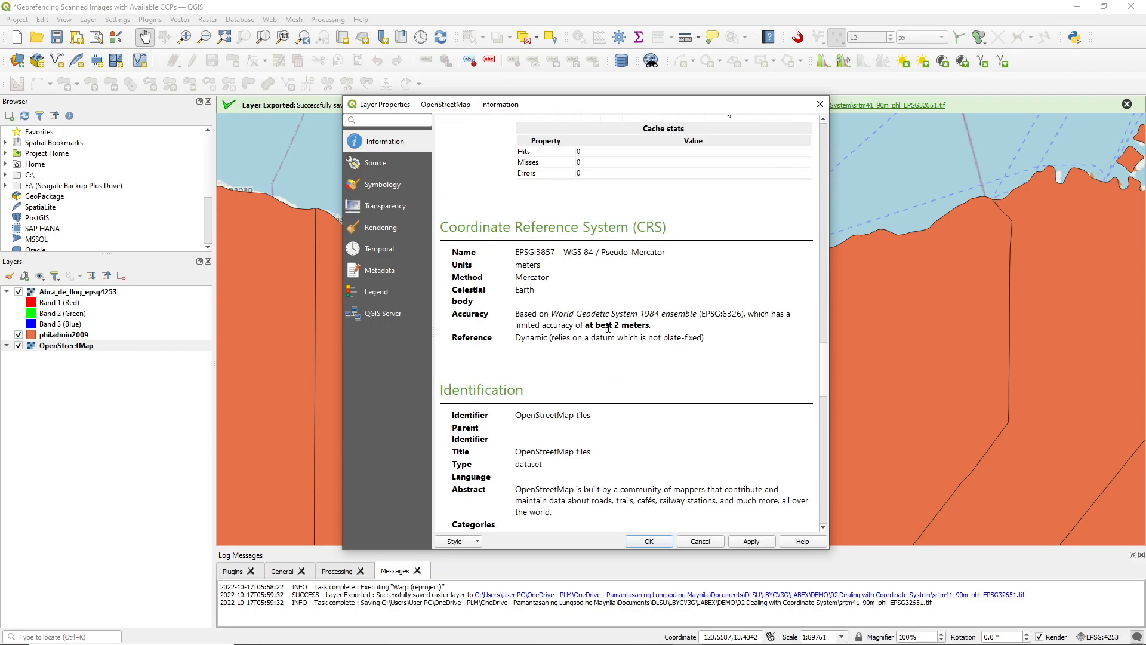
pyautogui.scroll(-13, 608, 327)
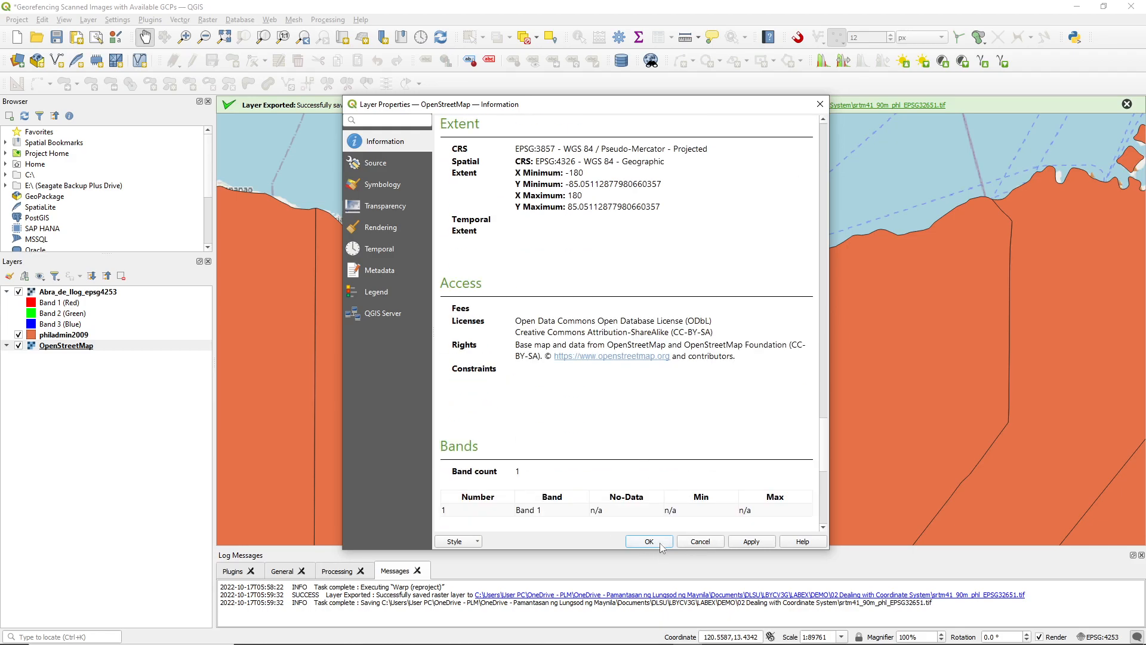
pyautogui.click(701, 541)
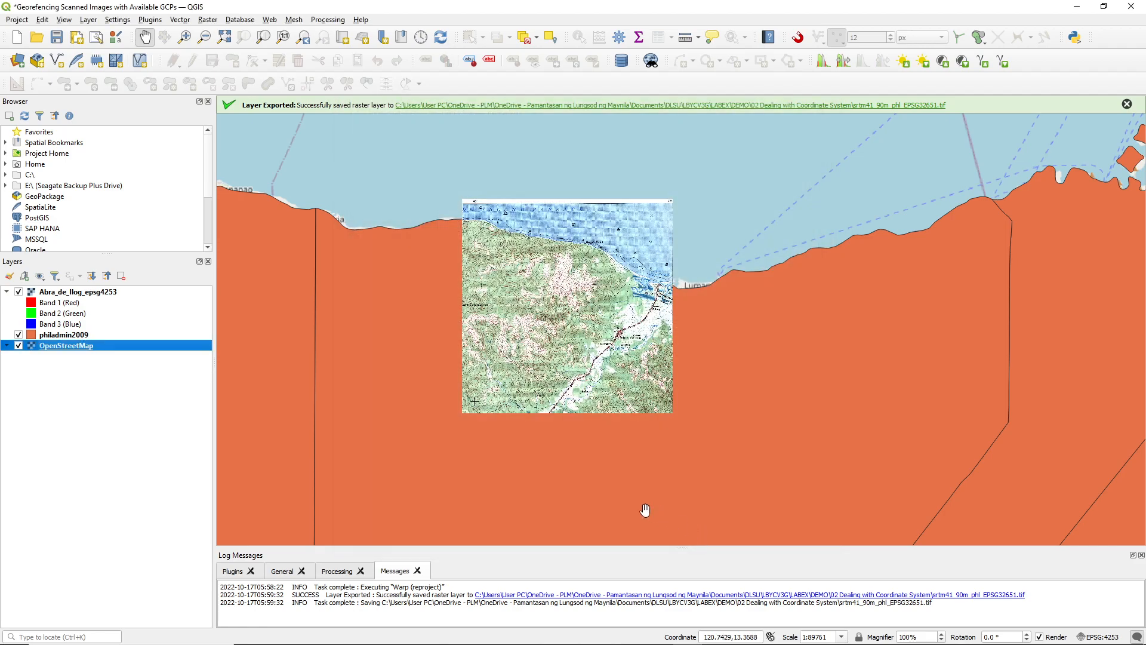
# Set the project coordinate reference system to WGS 84 / UTM zone 51N (EPSG:32651), dismissing the transformation selection
pyautogui.click(1097, 638)
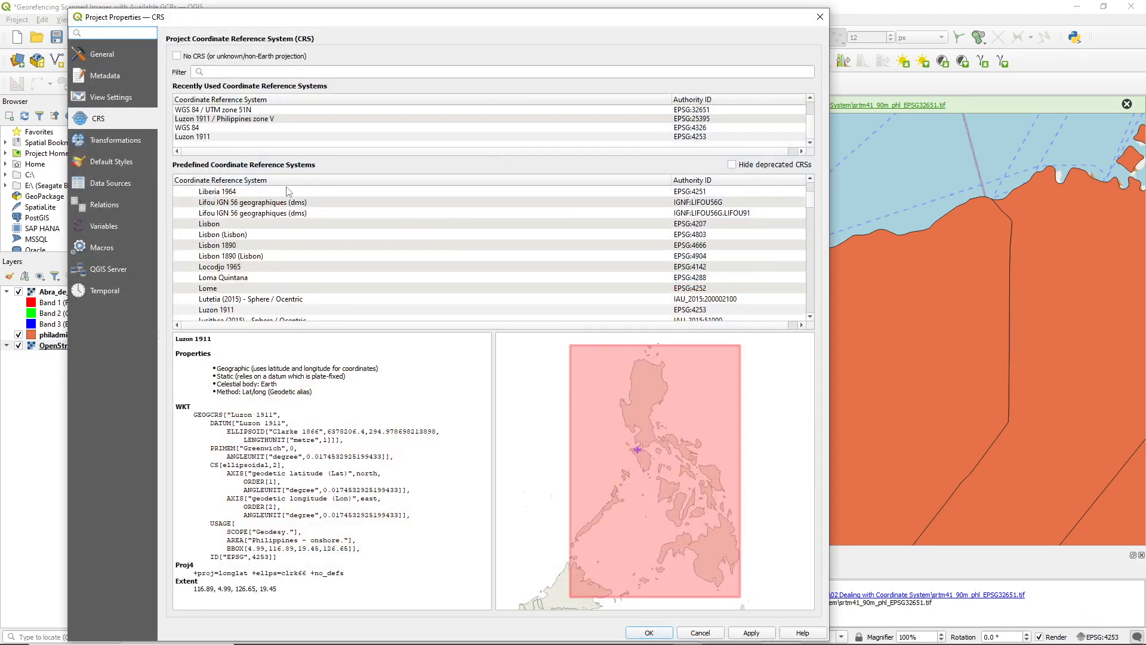
pyautogui.click(250, 111)
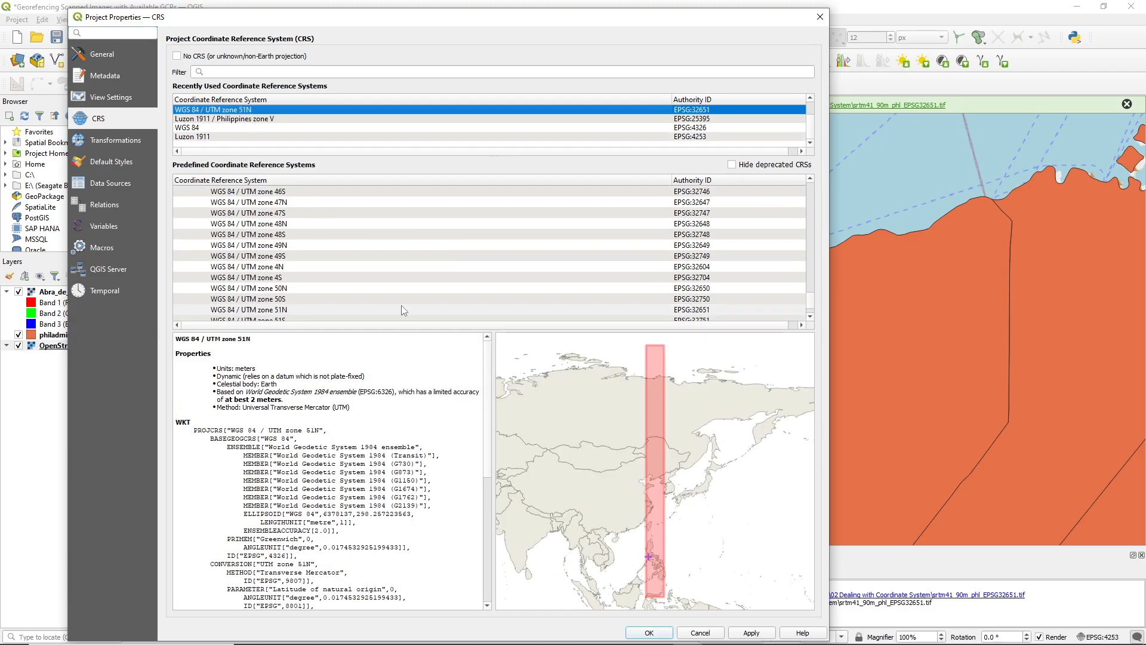
pyautogui.click(761, 633)
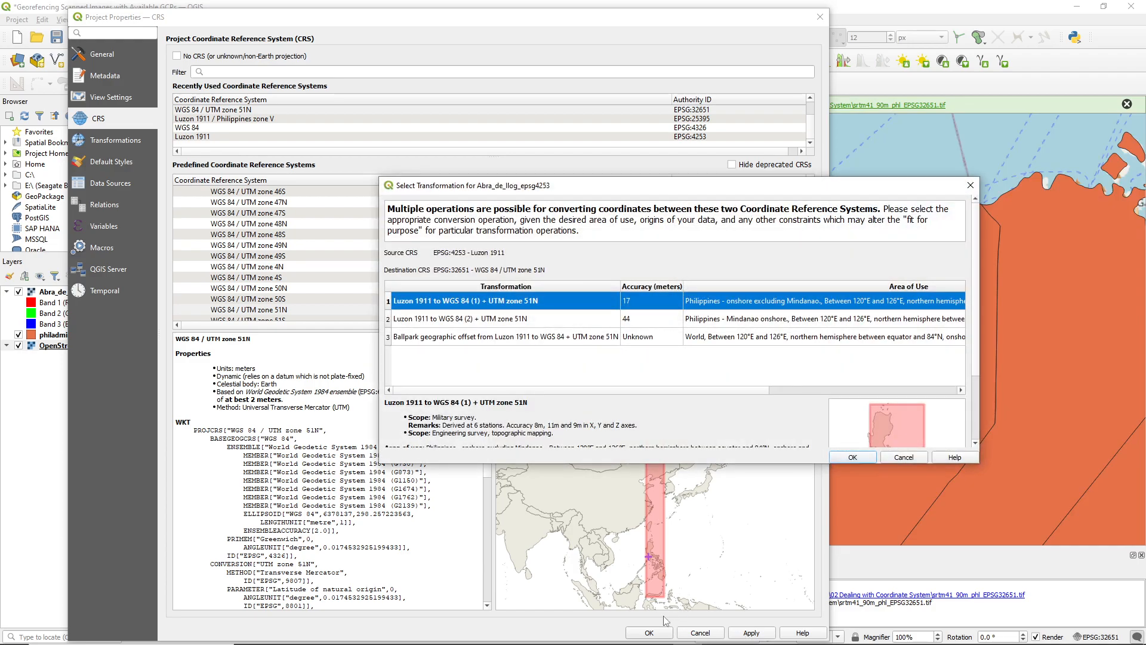
pyautogui.click(903, 458)
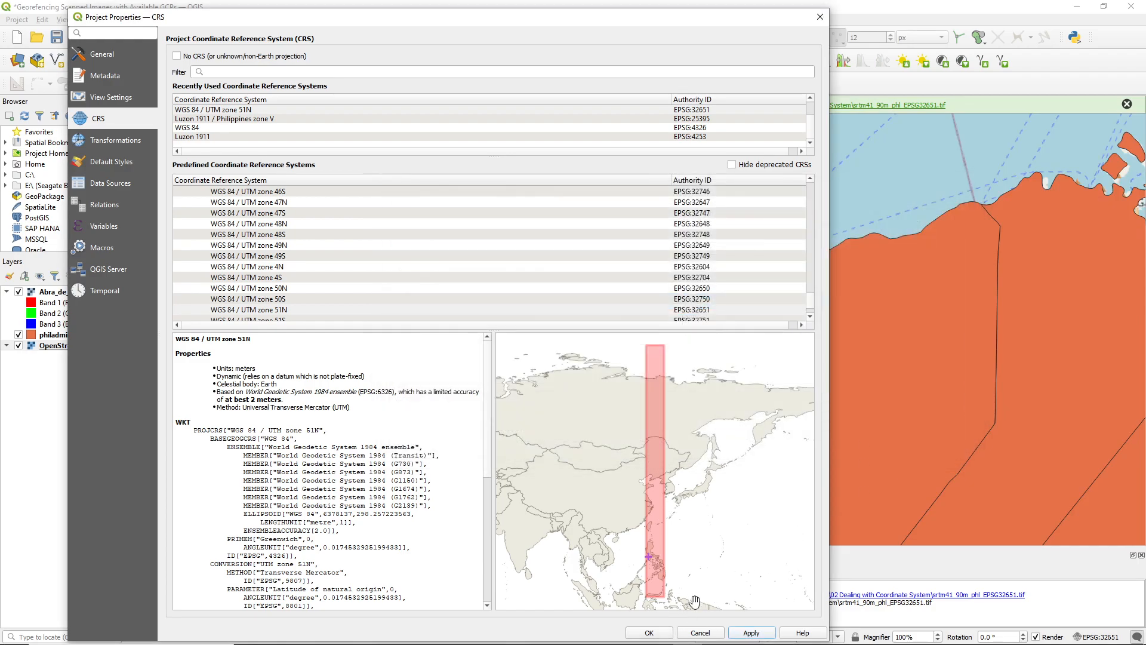
pyautogui.click(649, 633)
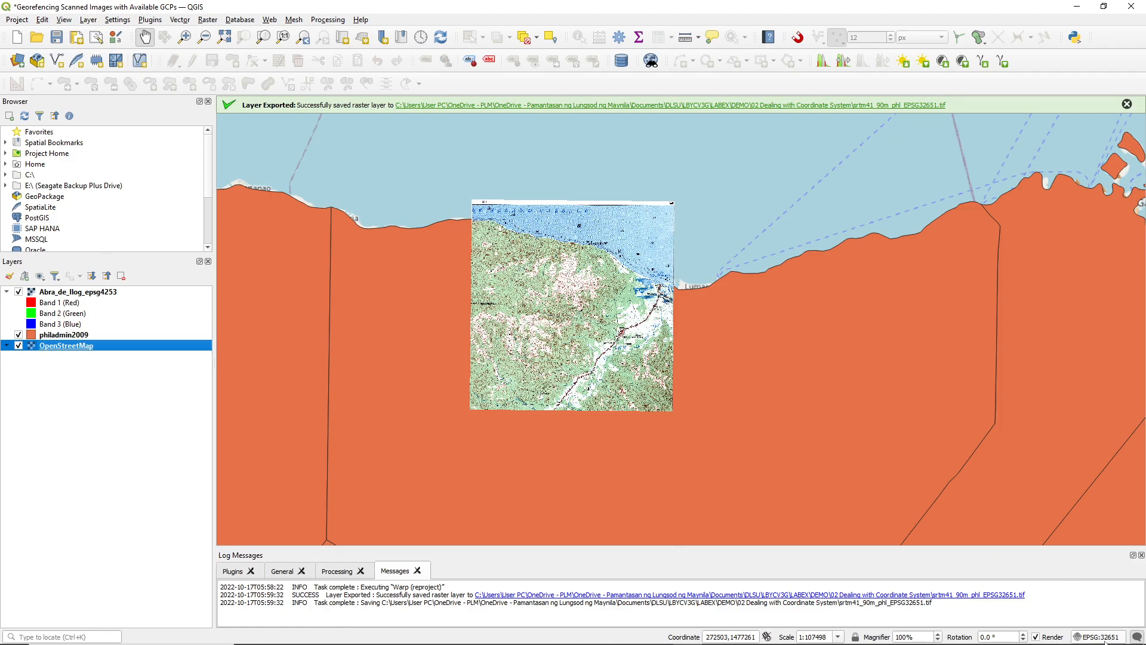
# Select the Abra_de_Ilog_epsg4253 raster as the active layer
pyautogui.click(40, 294)
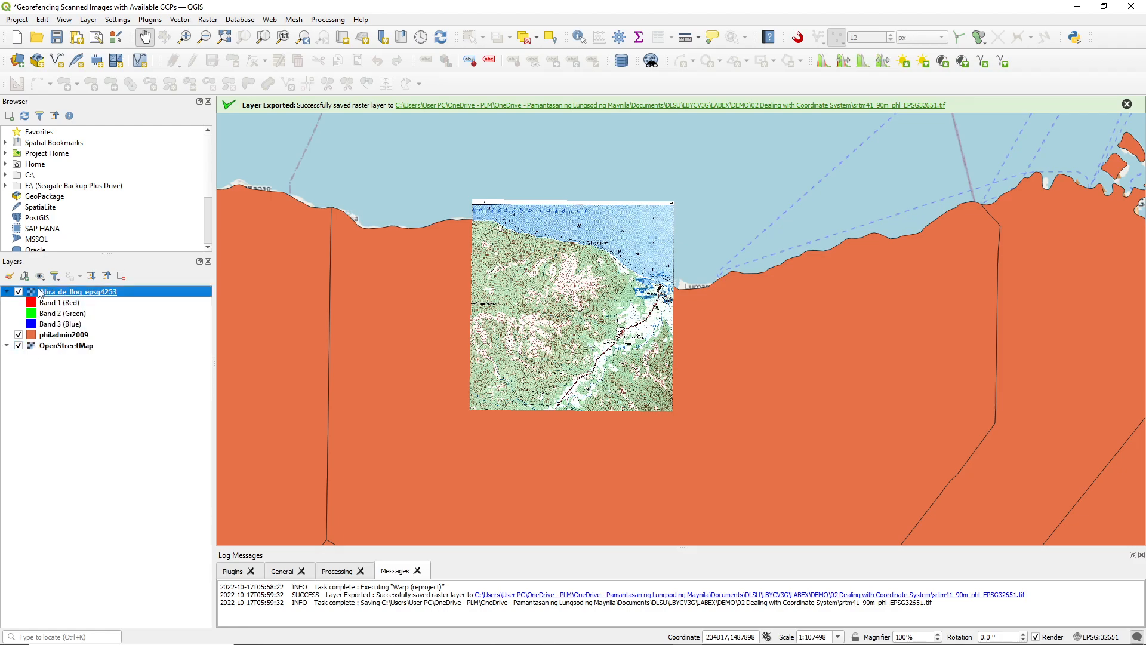
pyautogui.click(39, 335)
pyautogui.click(77, 293)
pyautogui.click(209, 20)
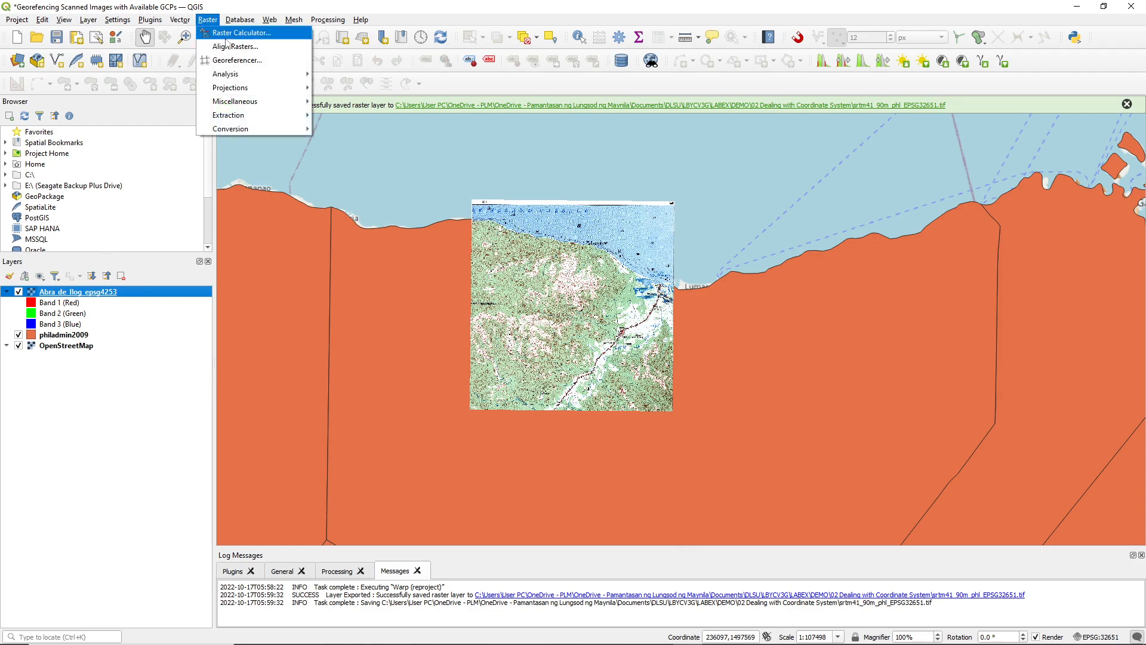
pyautogui.moveTo(226, 129)
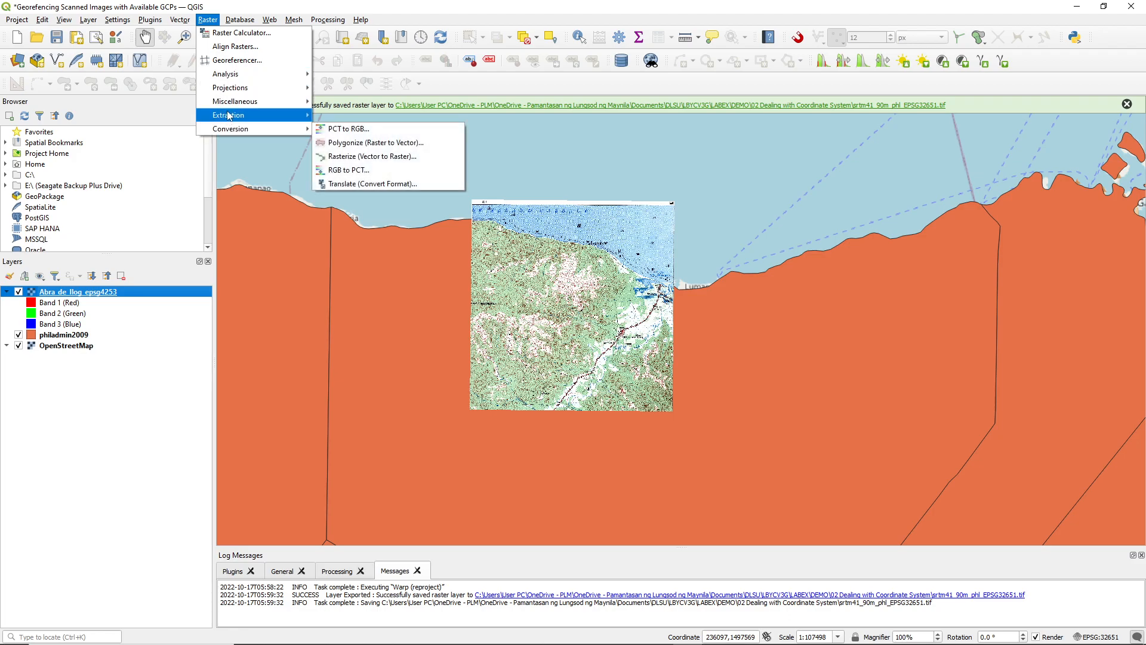
pyautogui.click(282, 6)
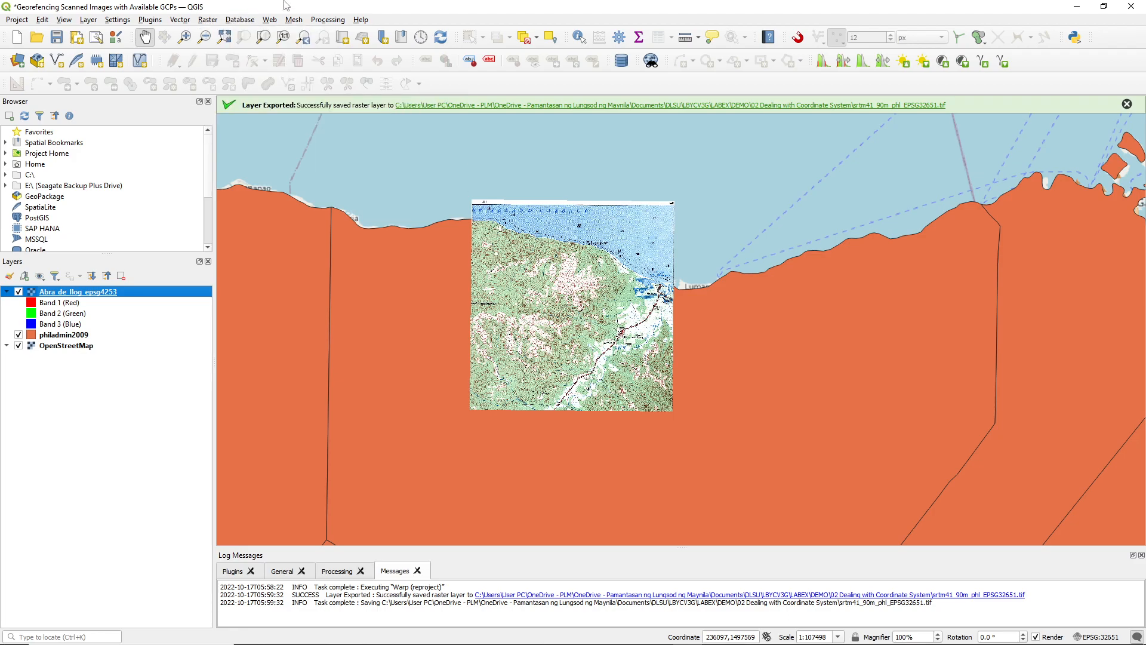
# Save a copy of the project as Reprojection of Abra de Ilog in the 02 Dealing with Coordinate System folder
pyautogui.click(17, 19)
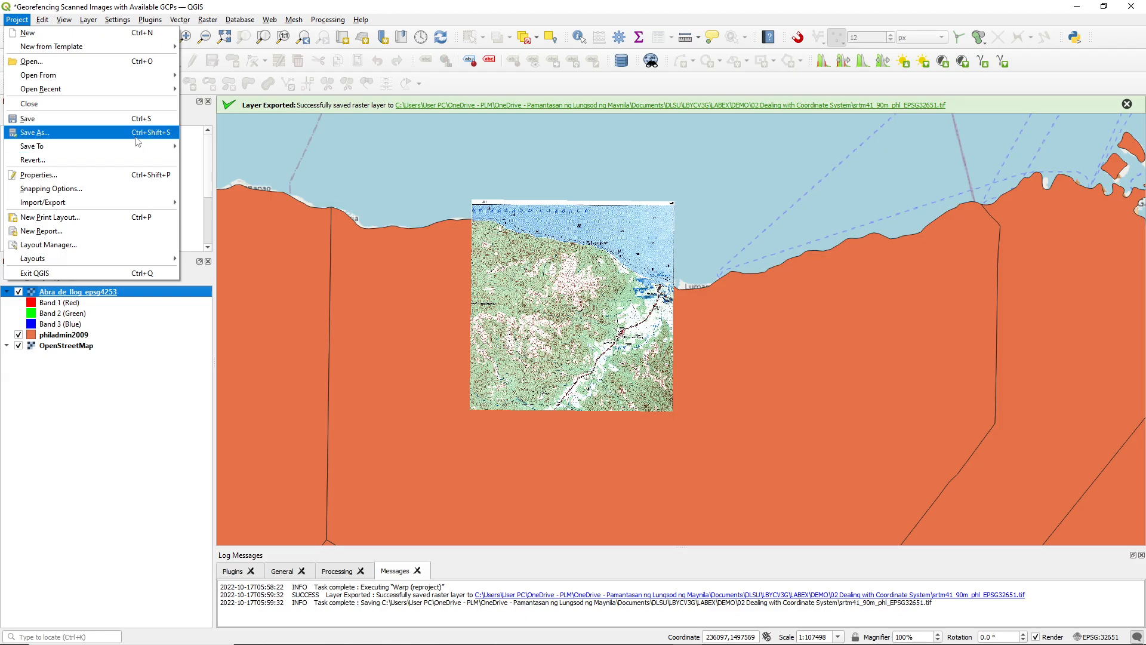
pyautogui.click(44, 133)
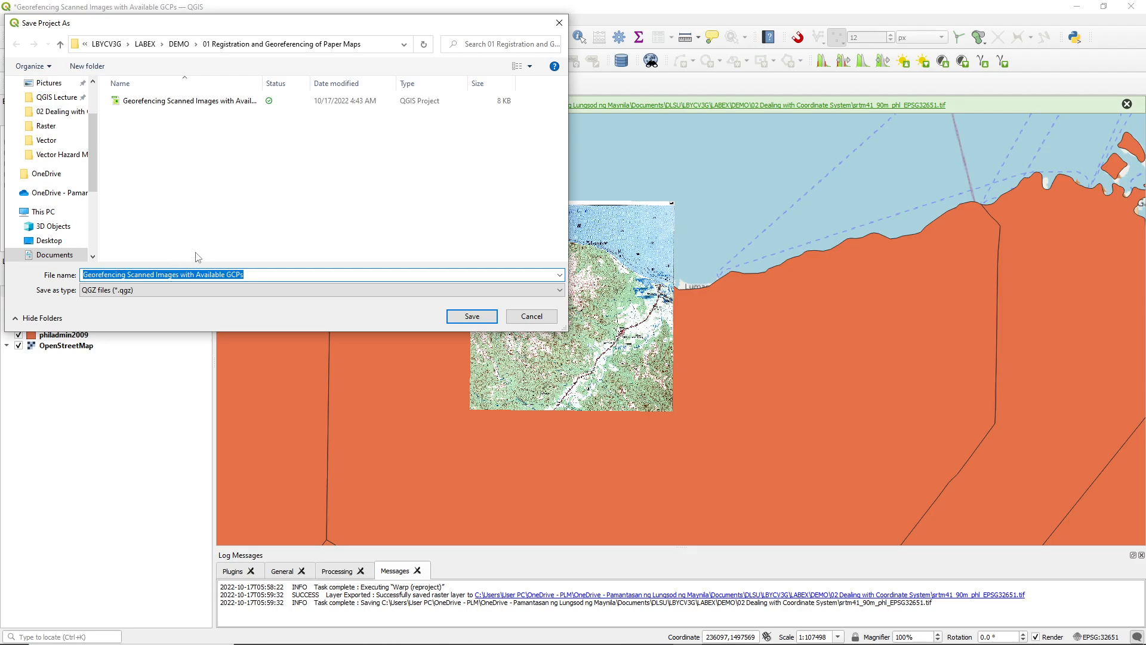
pyautogui.click(197, 45)
pyautogui.click(198, 75)
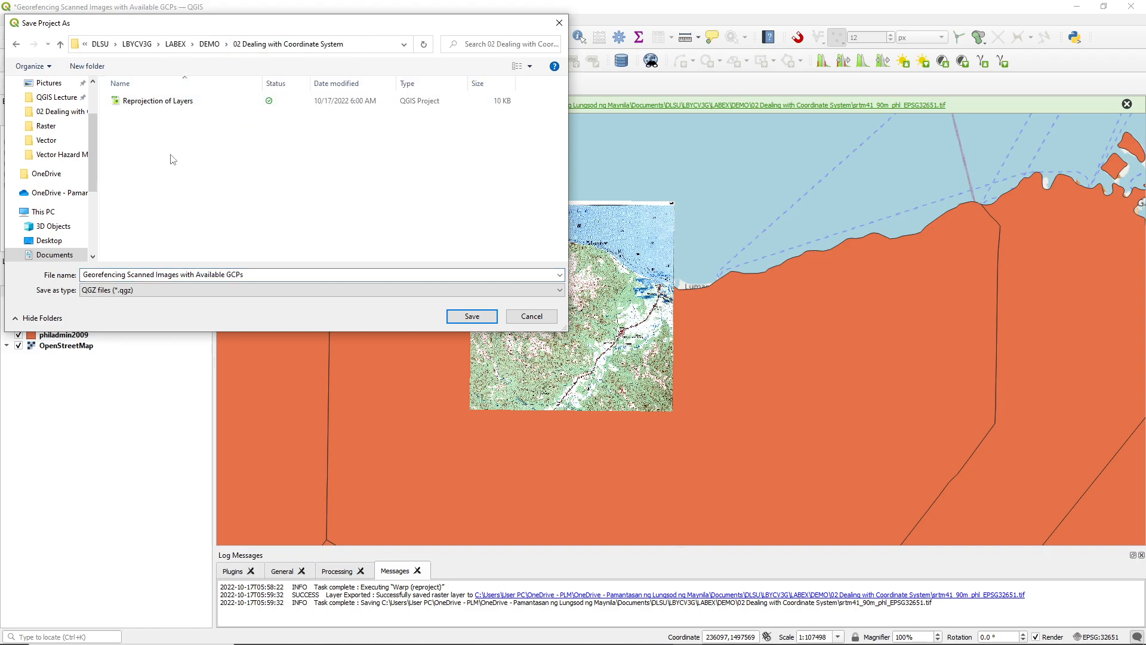
pyautogui.tripleClick(177, 274)
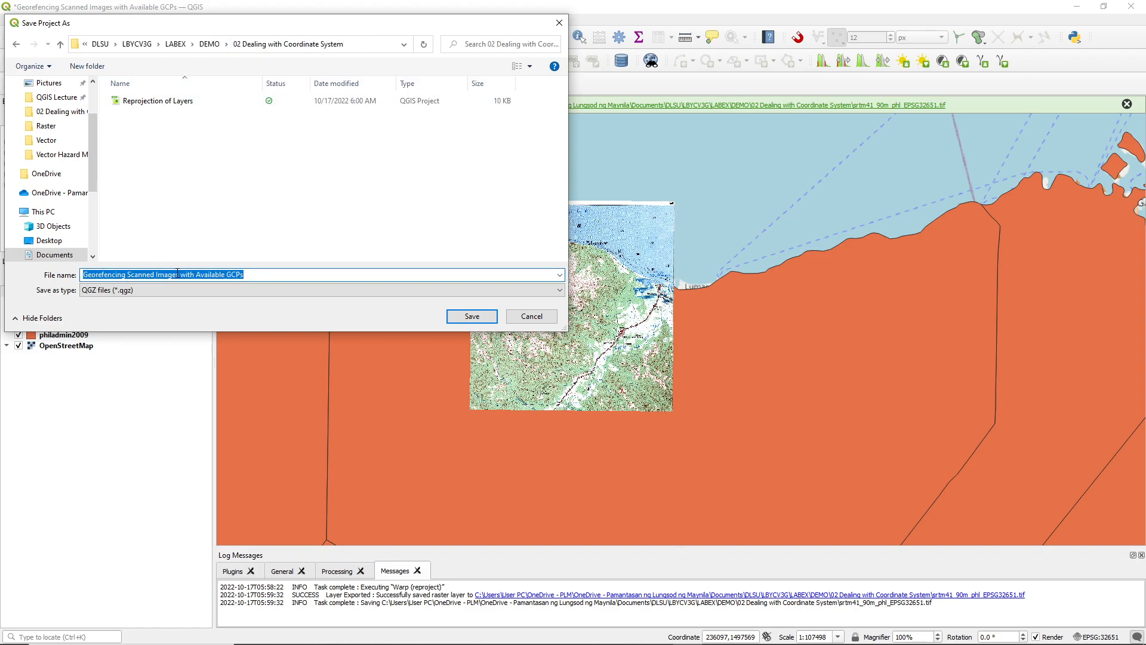
pyautogui.write('Repor')
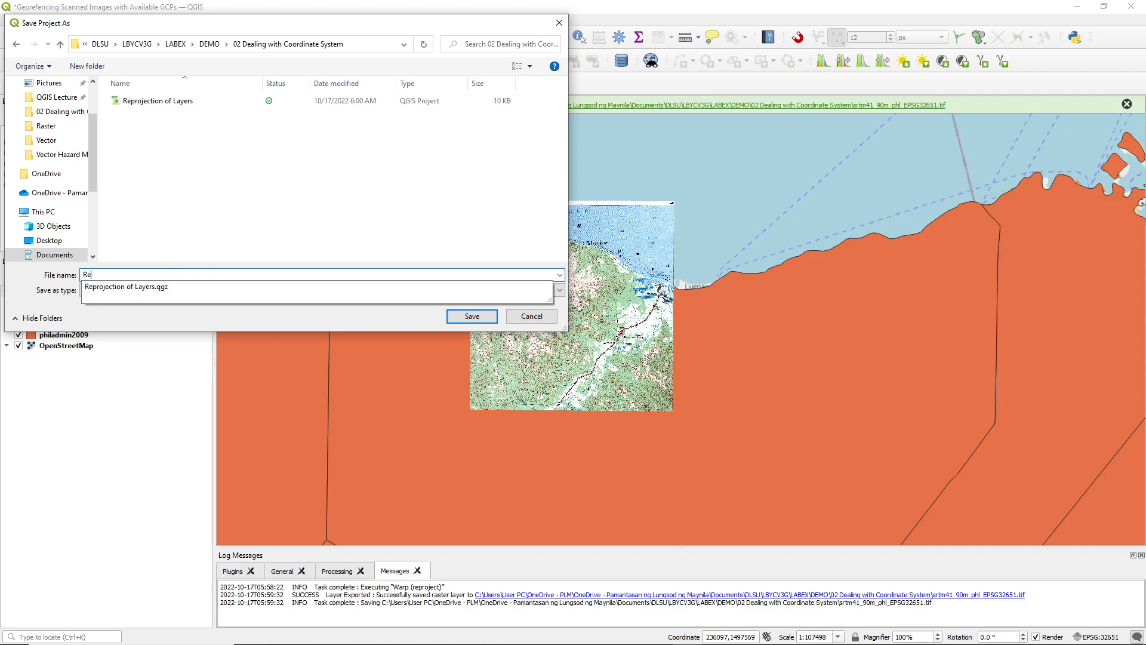
pyautogui.press('BackSpace')
pyautogui.write('rojection of Abr')
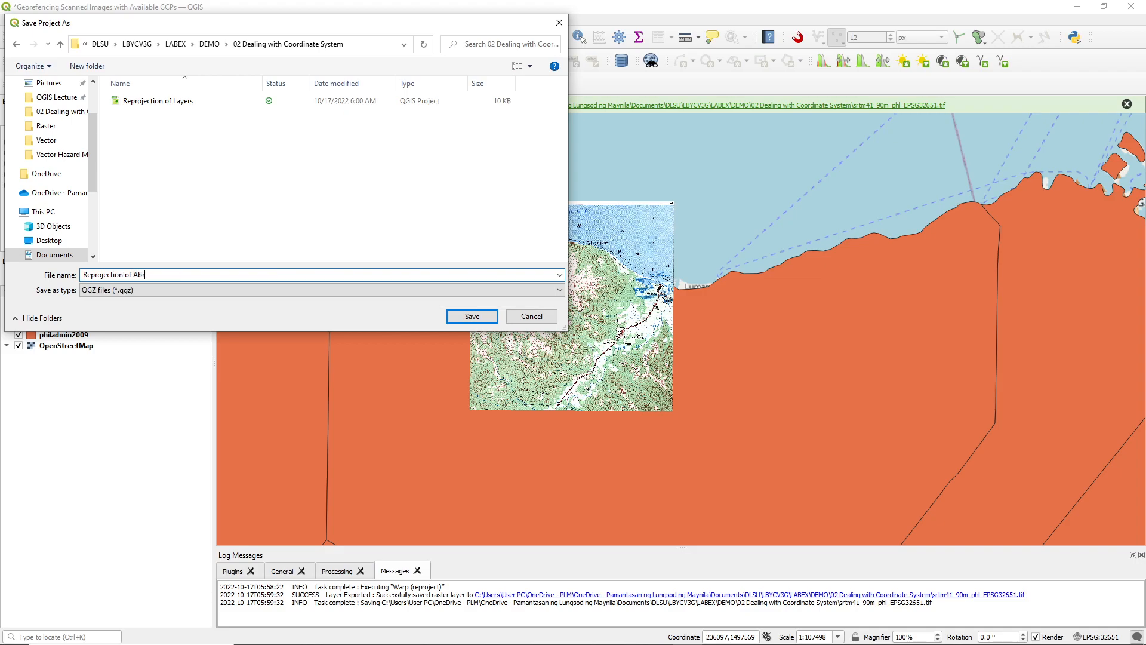
pyautogui.write('e De')
pyautogui.press('BackSpace')
pyautogui.press('BackSpace')
pyautogui.write('d')
pyautogui.press('Return')
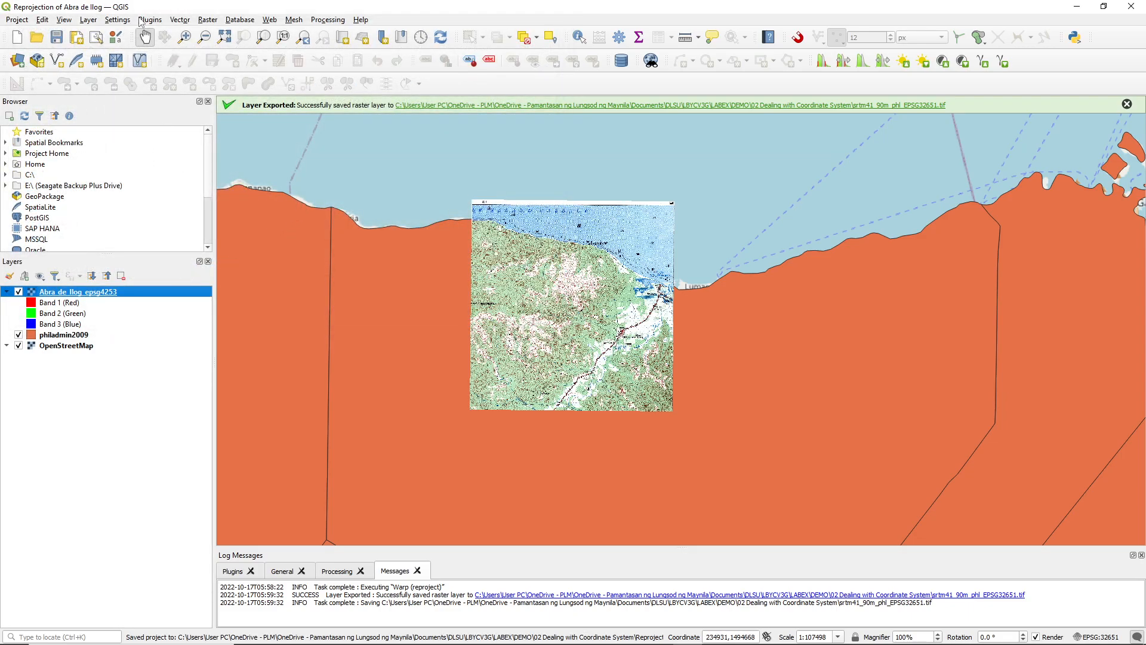
# Reproject Abra_de_Ilog_epsg4253 with Warp from EPSG:4253 - Luzon 1911 to EPSG:32651 - WGS 84 / UTM zone 51N, saving to a temporary file
pyautogui.click(208, 22)
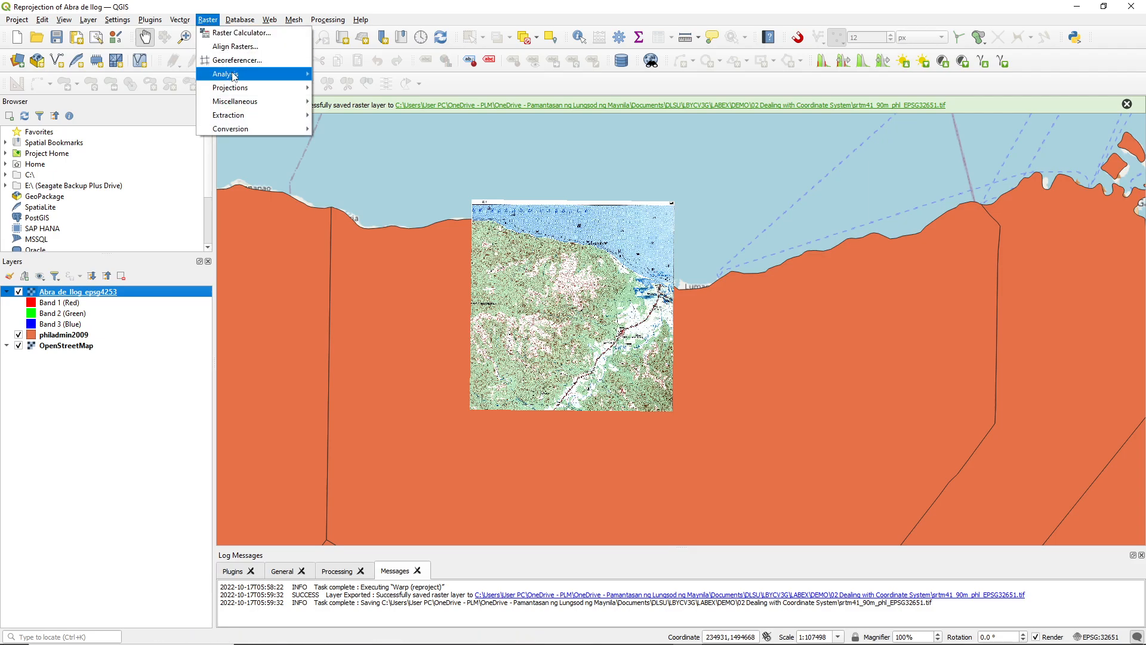
pyautogui.moveTo(243, 120)
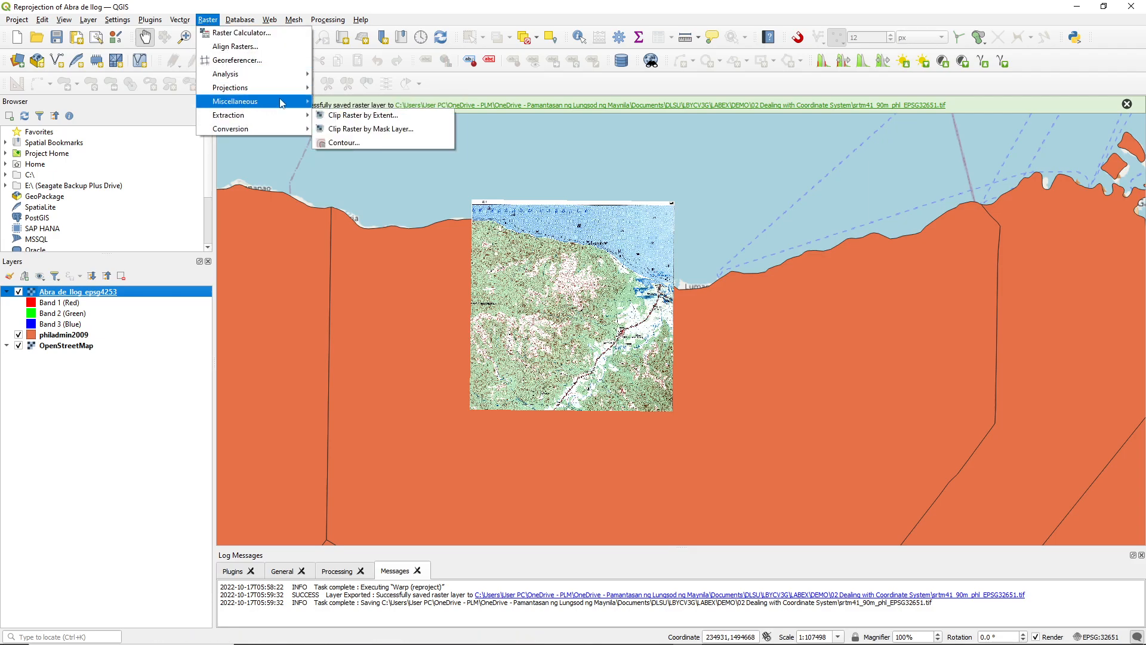
pyautogui.moveTo(250, 88)
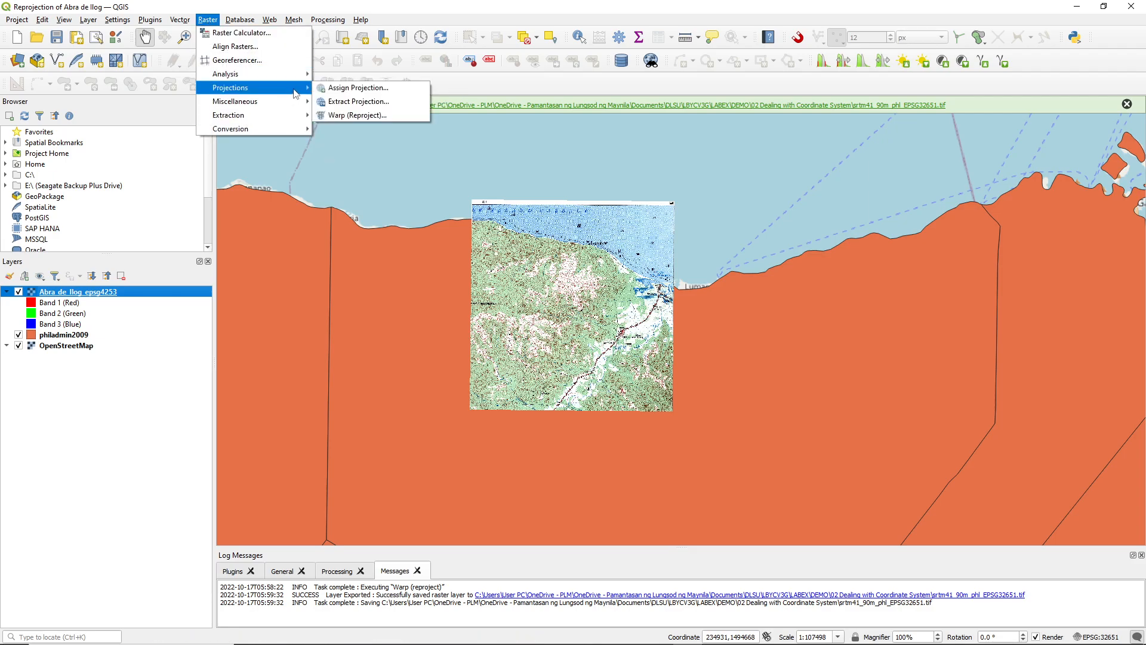
pyautogui.click(350, 116)
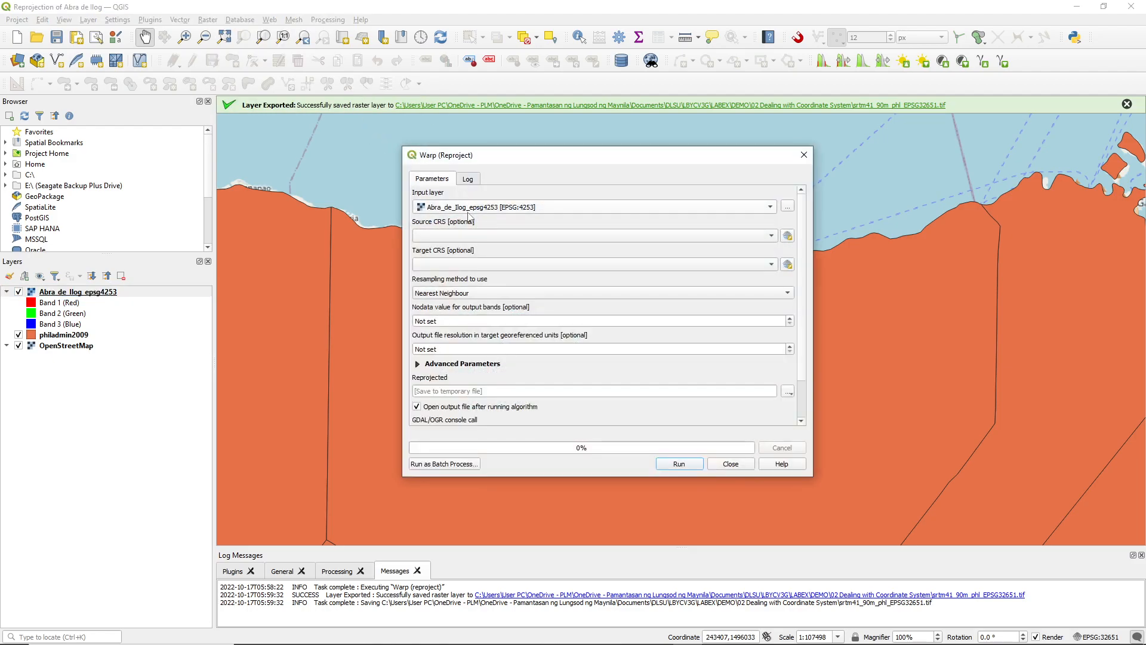
pyautogui.click(501, 235)
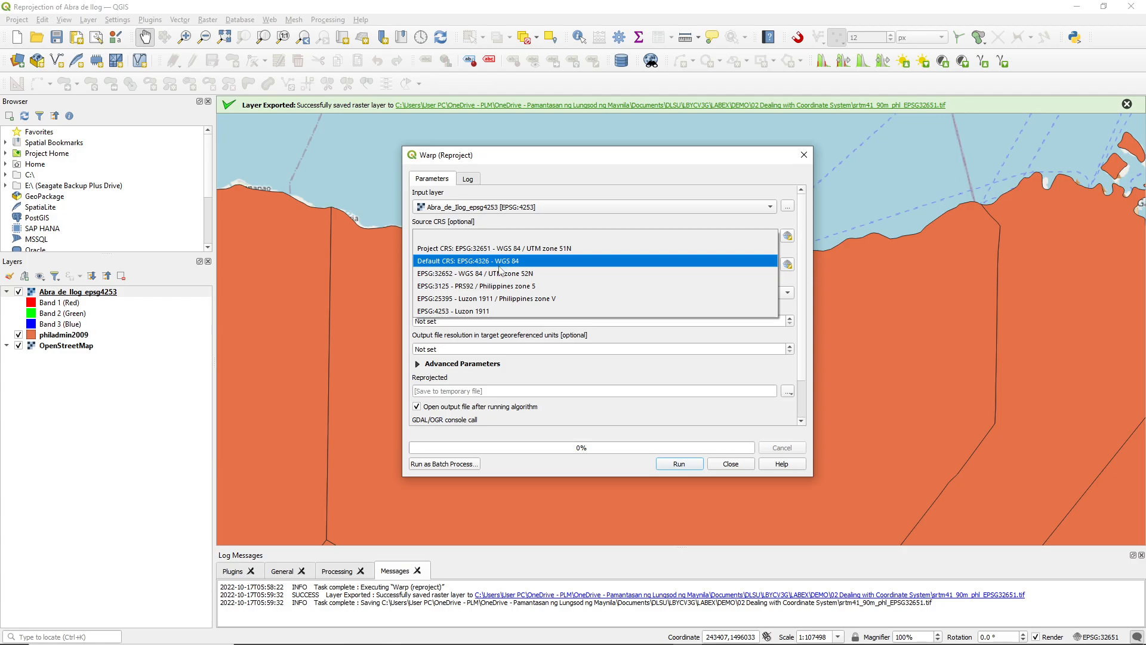
pyautogui.click(500, 311)
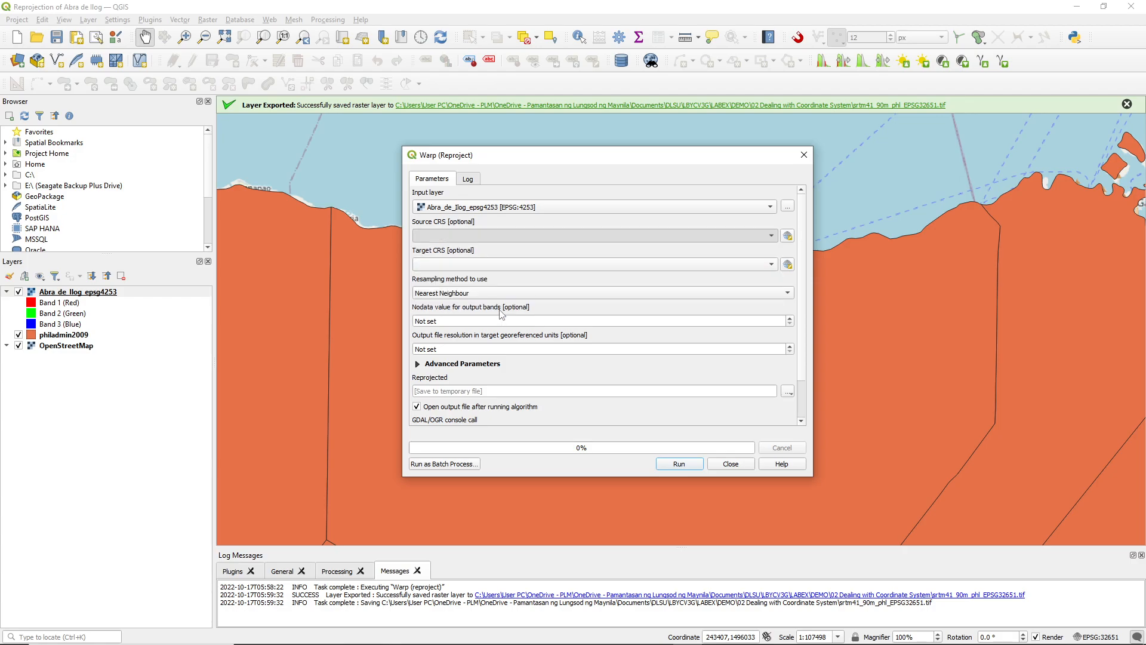
pyautogui.click(508, 265)
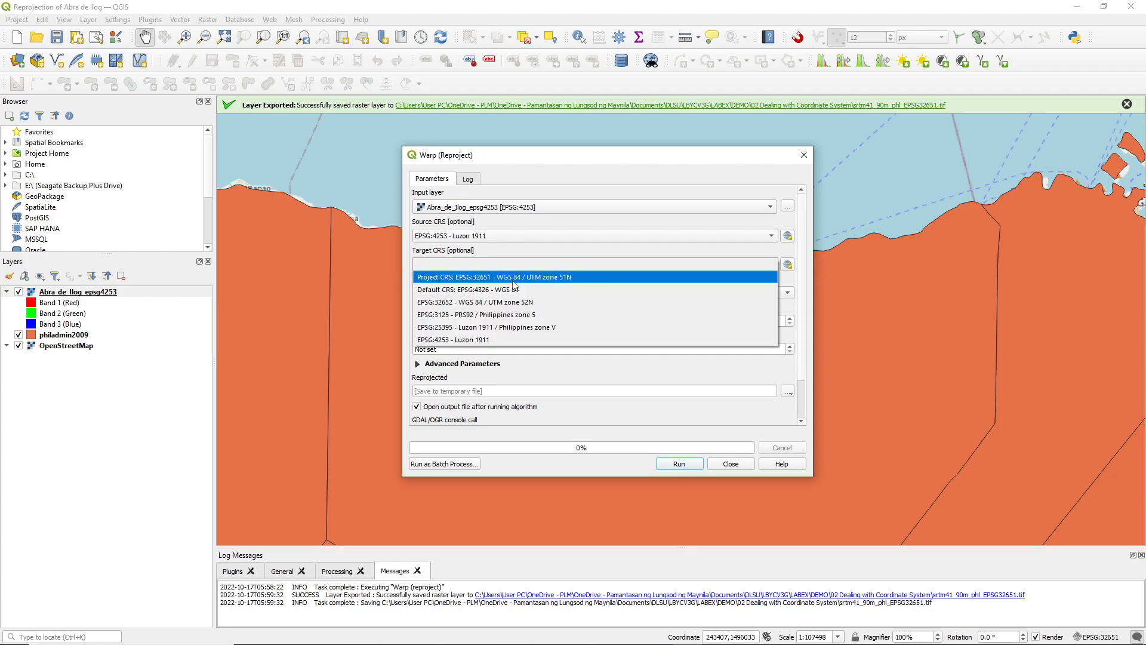
pyautogui.click(513, 280)
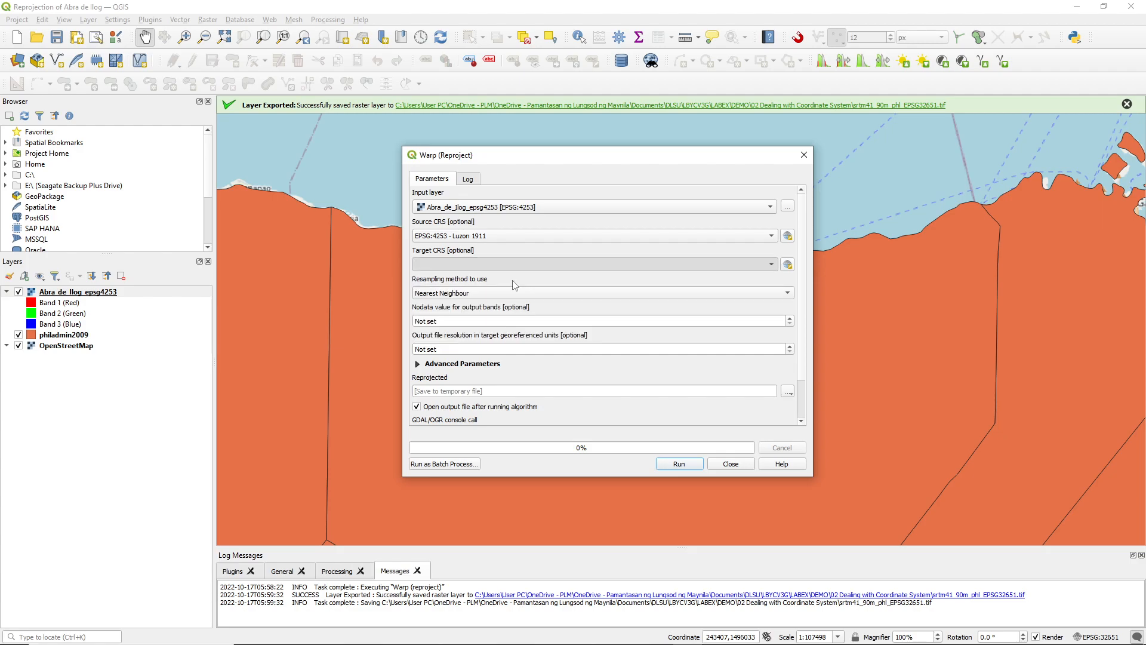
pyautogui.click(699, 465)
pyautogui.click(723, 464)
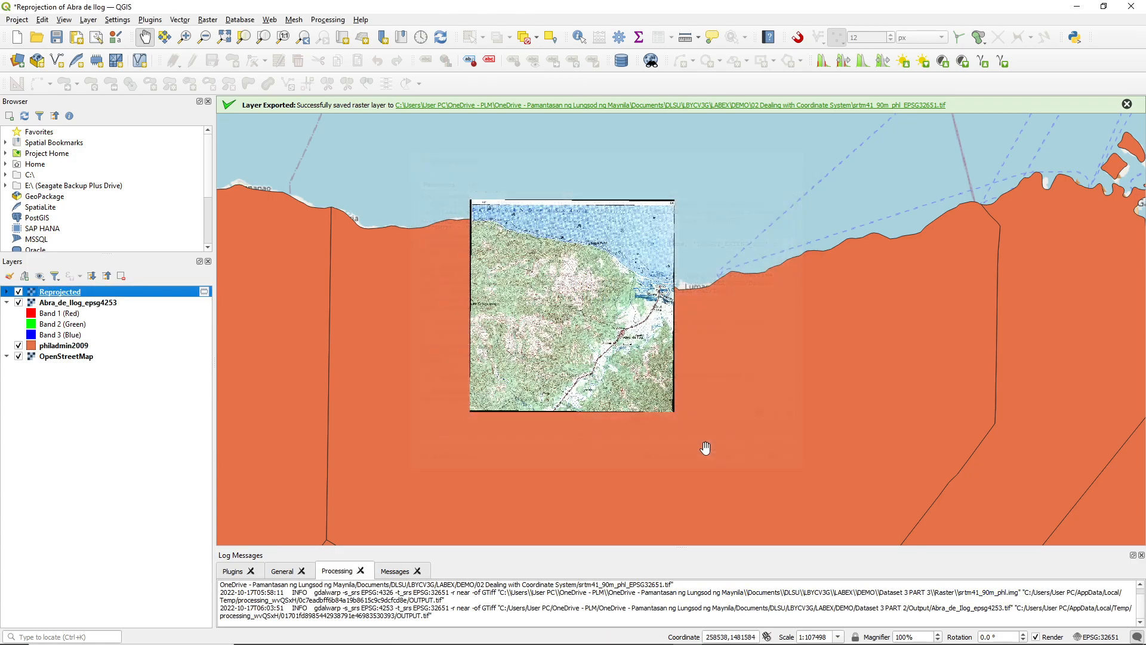
# Export the temporary Reprojected raster as the GeoTIFF Abra_de_Ilog_EPSG3261 in the 02 Dealing with Coordinate System folder and add it to the map
pyautogui.rightClick(58, 294)
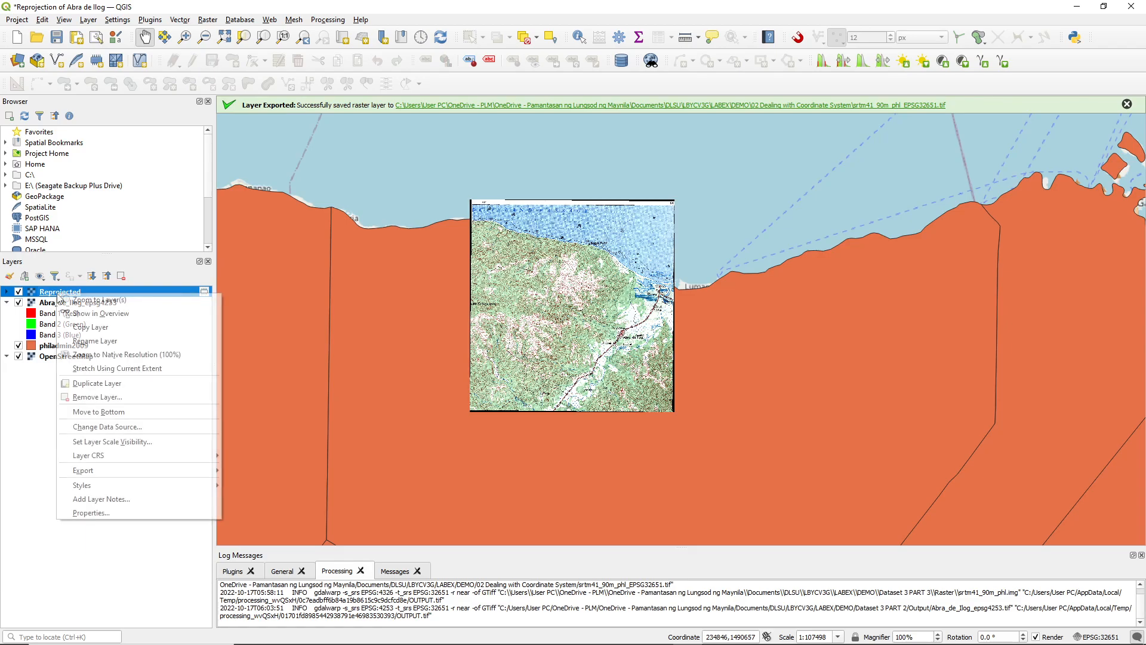
pyautogui.moveTo(176, 475)
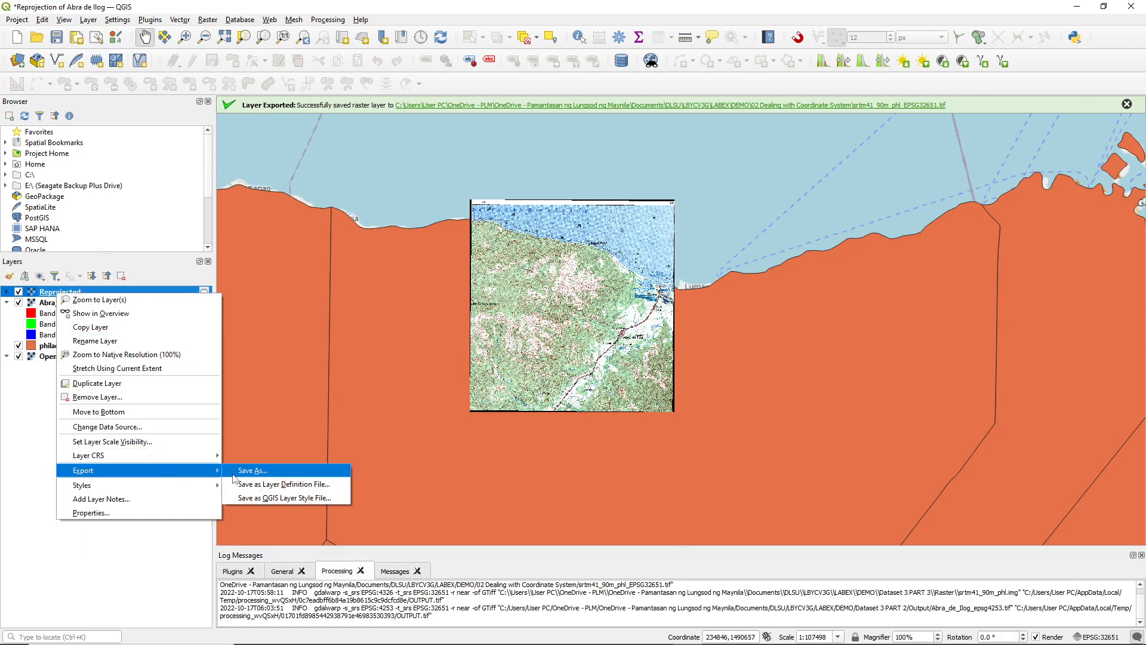
pyautogui.click(234, 474)
pyautogui.click(731, 194)
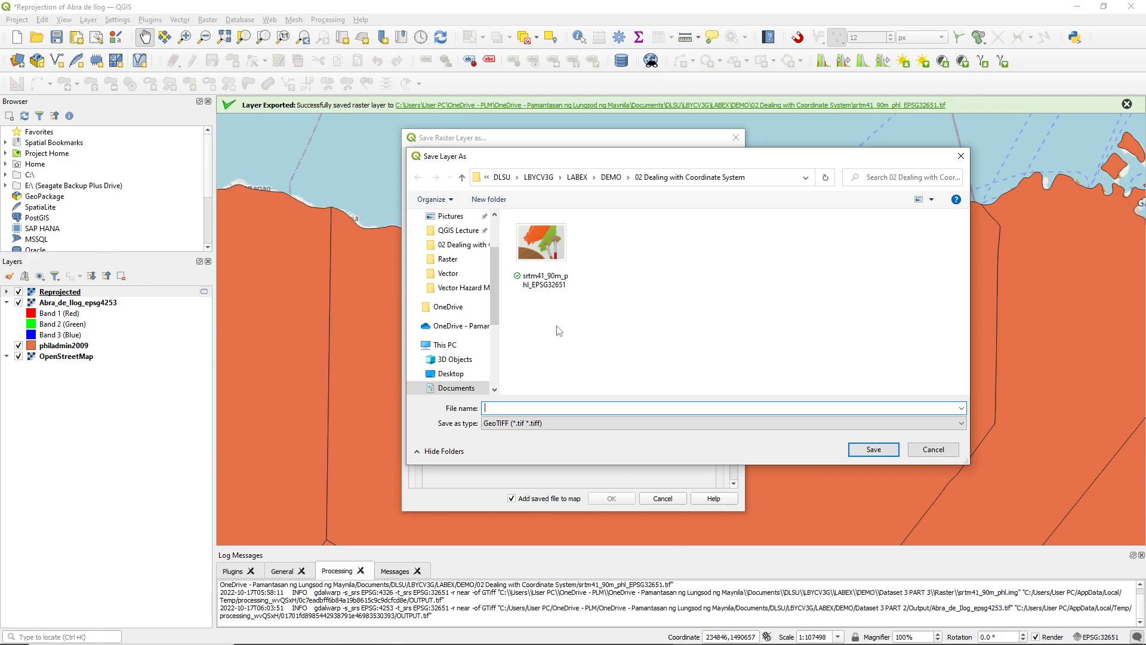
pyautogui.write('Abra_de_llog_EOS')
pyautogui.write('3261')
pyautogui.click(875, 452)
pyautogui.click(610, 498)
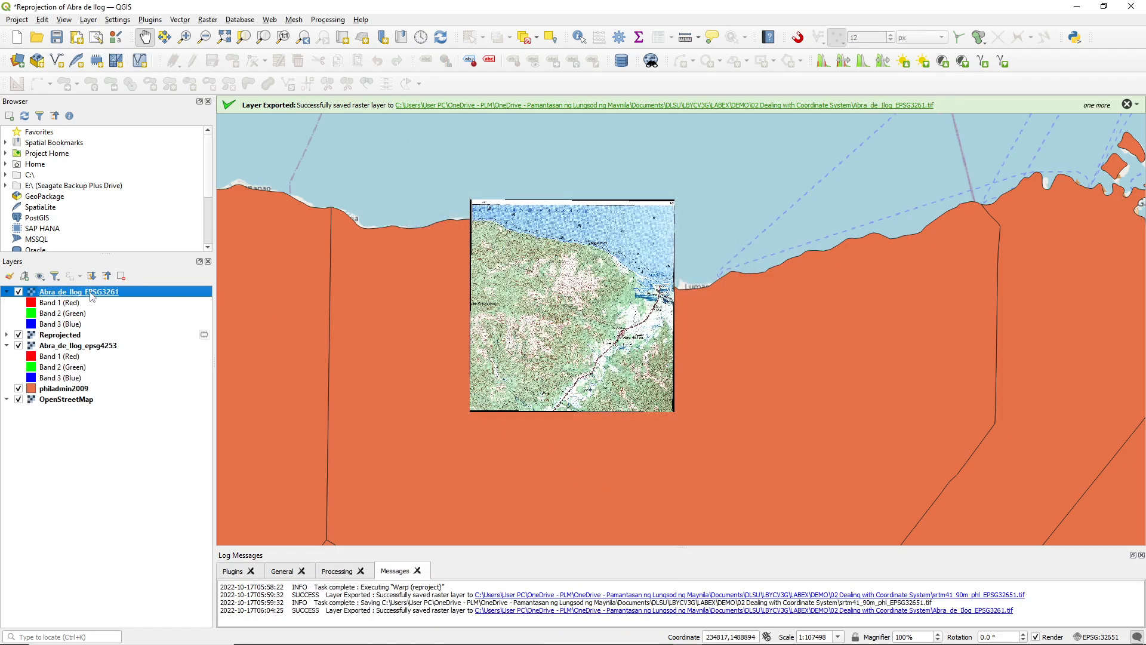
# Check the coordinate reference system in the layer information of Abra_de_Ilog_EPSG3261
pyautogui.doubleClick(93, 297)
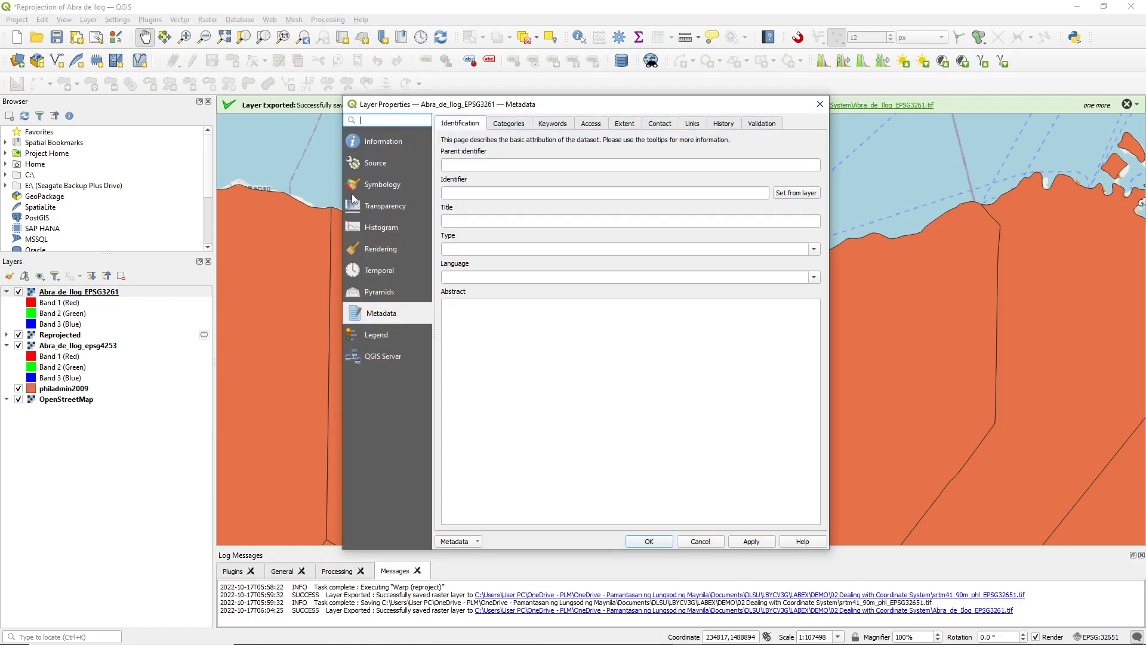
pyautogui.click(371, 144)
pyautogui.scroll(-12, 590, 388)
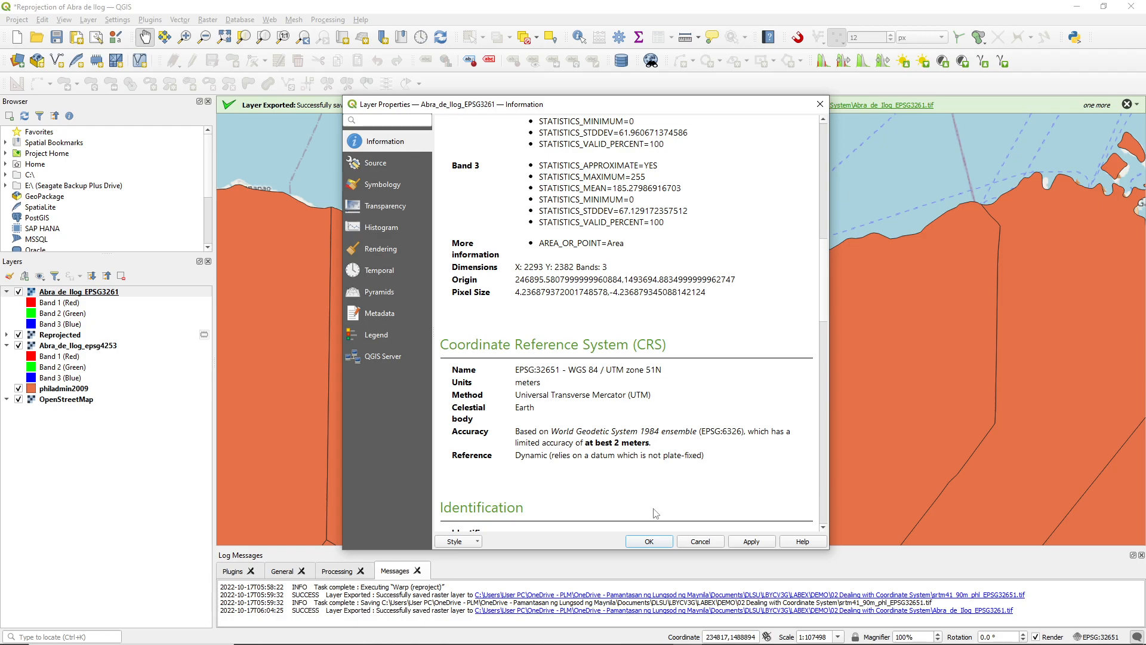
pyautogui.click(650, 541)
# Remove the temporary Reprojected layer from the project
pyautogui.click(80, 346)
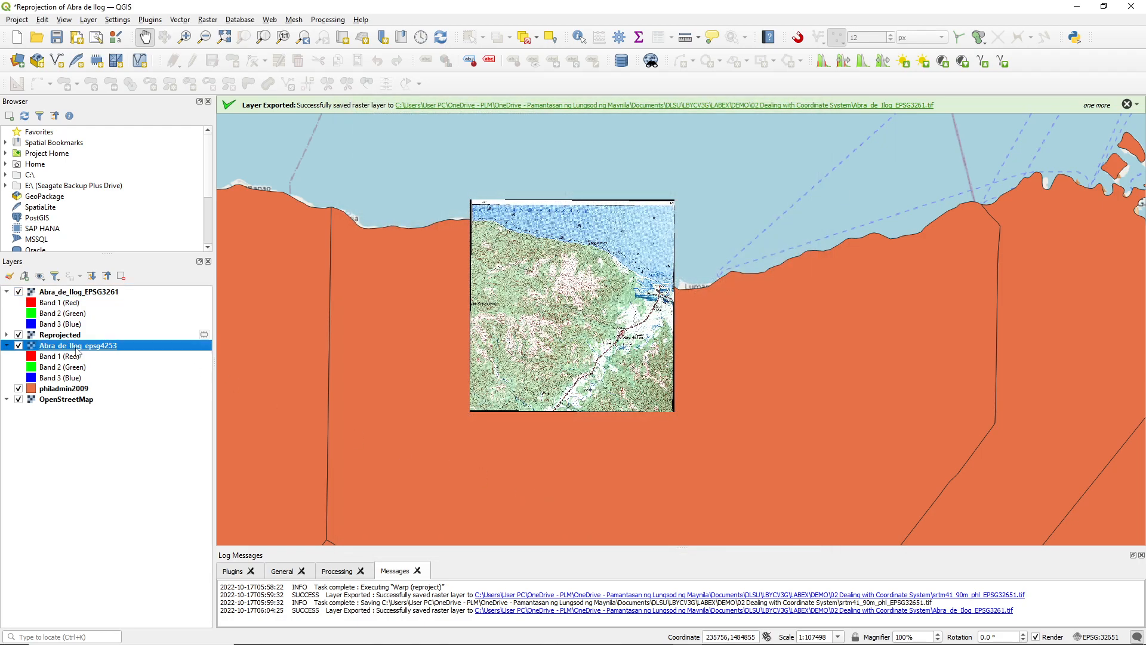
pyautogui.click(77, 336)
pyautogui.rightClick(77, 338)
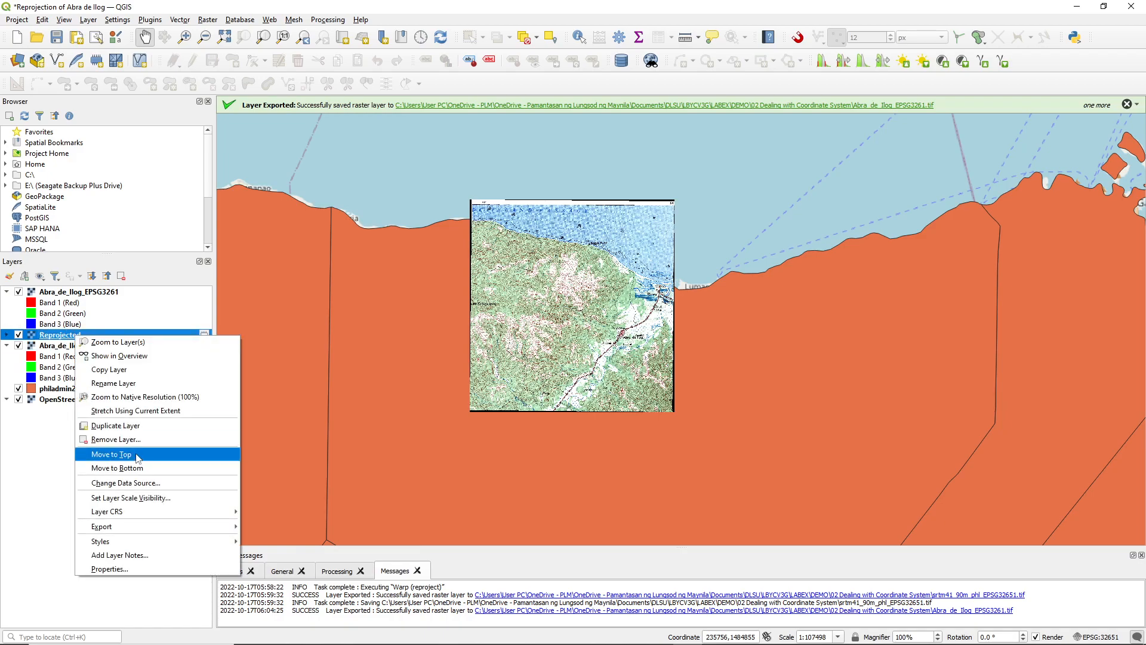
pyautogui.click(110, 440)
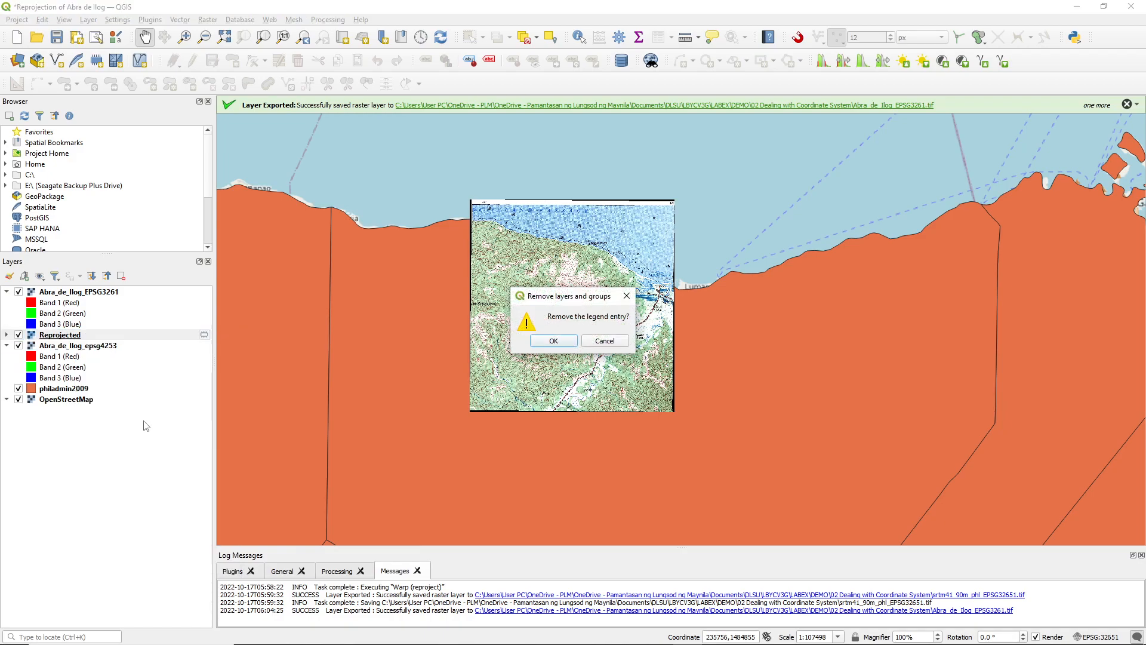
pyautogui.click(554, 342)
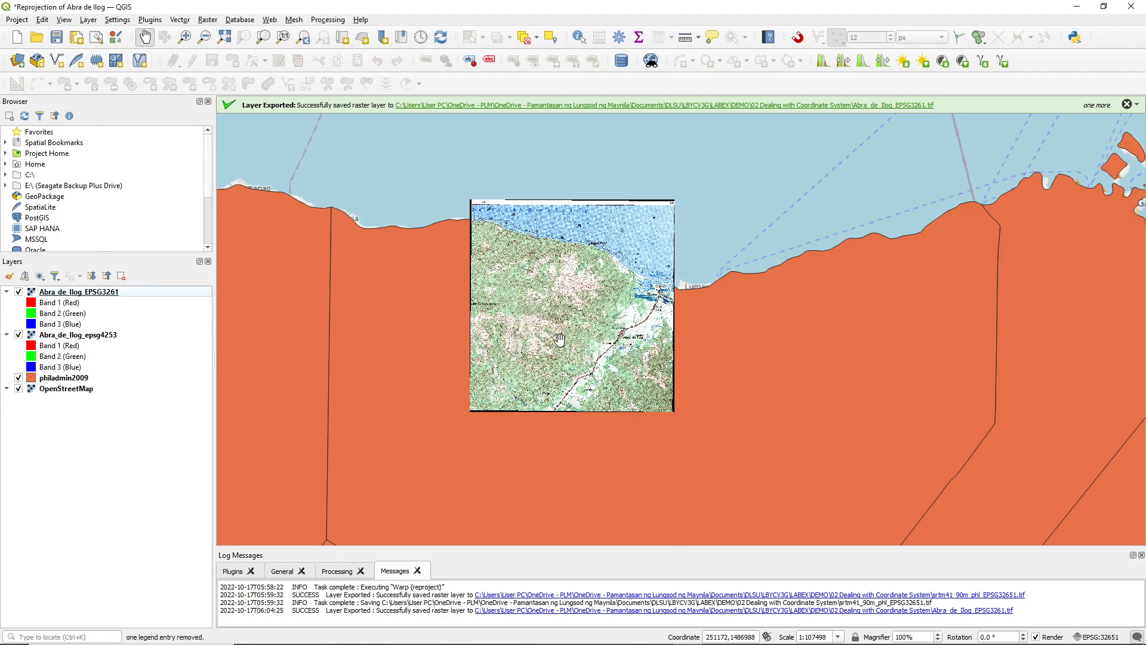
pyautogui.scroll(-2, 555, 340)
pyautogui.scroll(1, 560, 340)
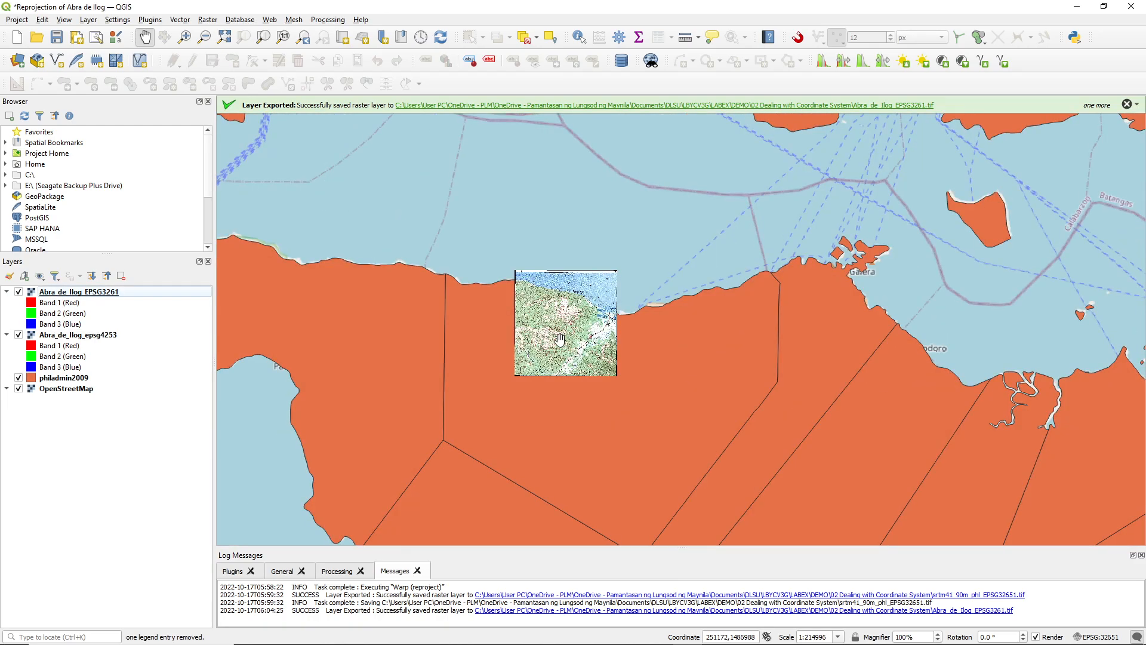